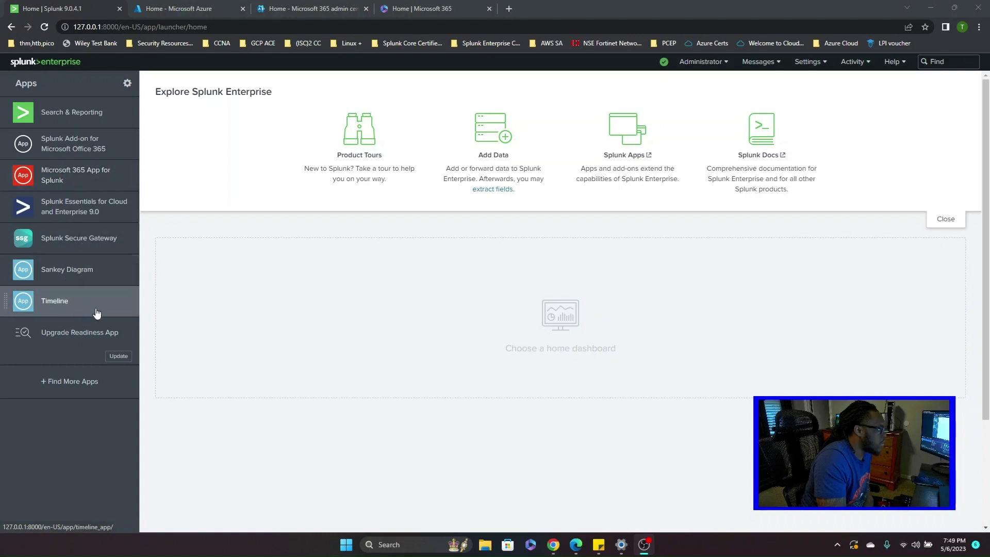
- Search the Splunk app catalogue for 'microsoft 365', 'snkankey' and 'timeline', then clear the search
click(72, 381)
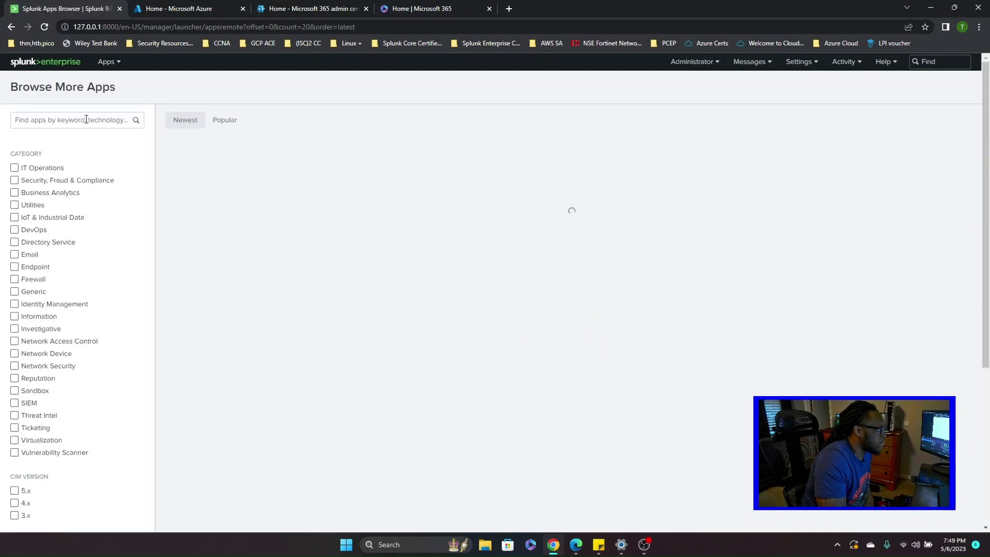
click(86, 119)
text(microsoft 365)
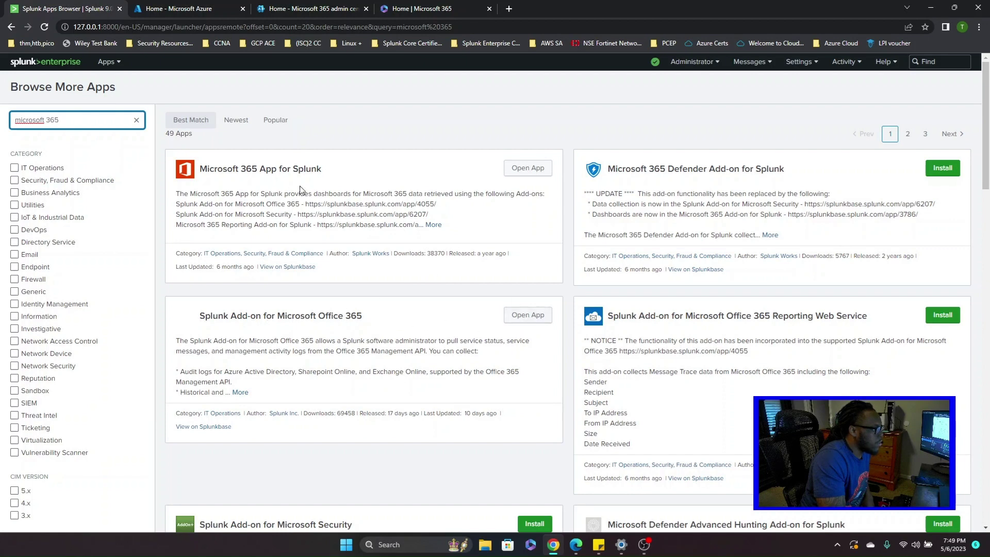
drag(59, 121, 12, 124)
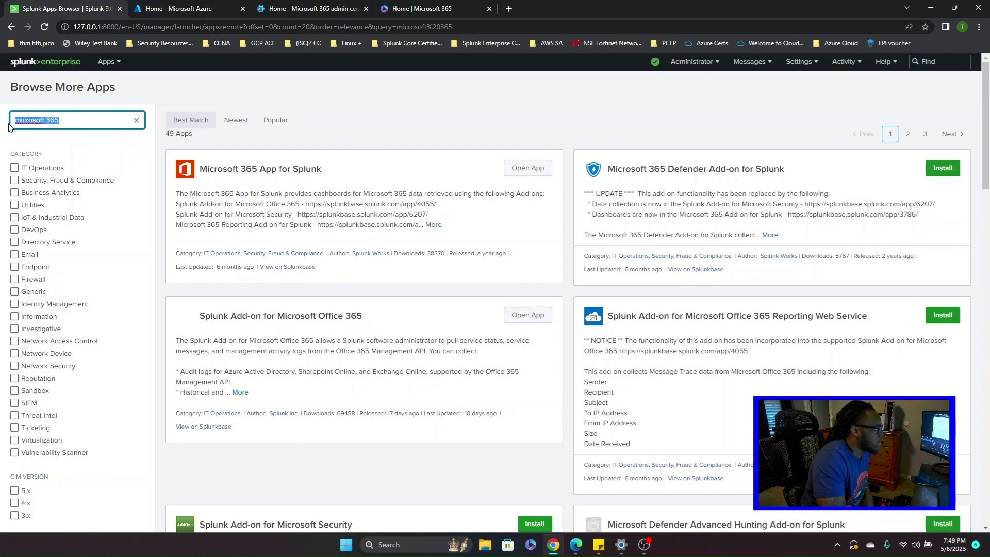
text(snka)
text(nkey)
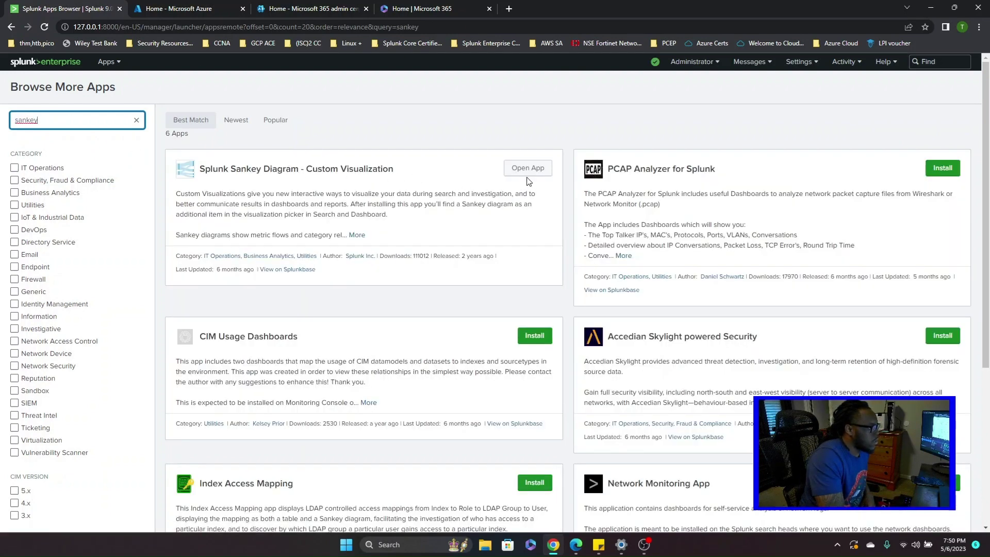
double_click(70, 121)
text(timel)
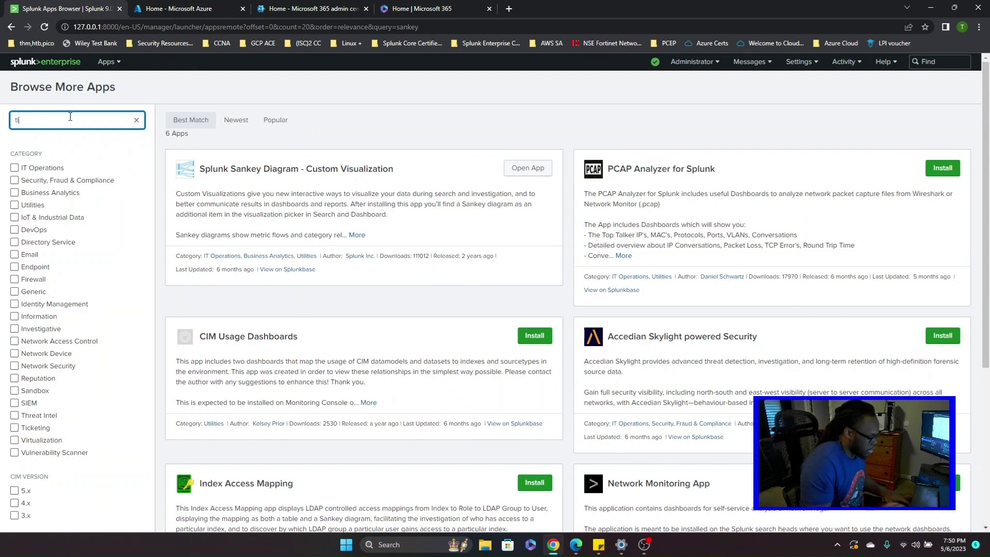
text(ine)
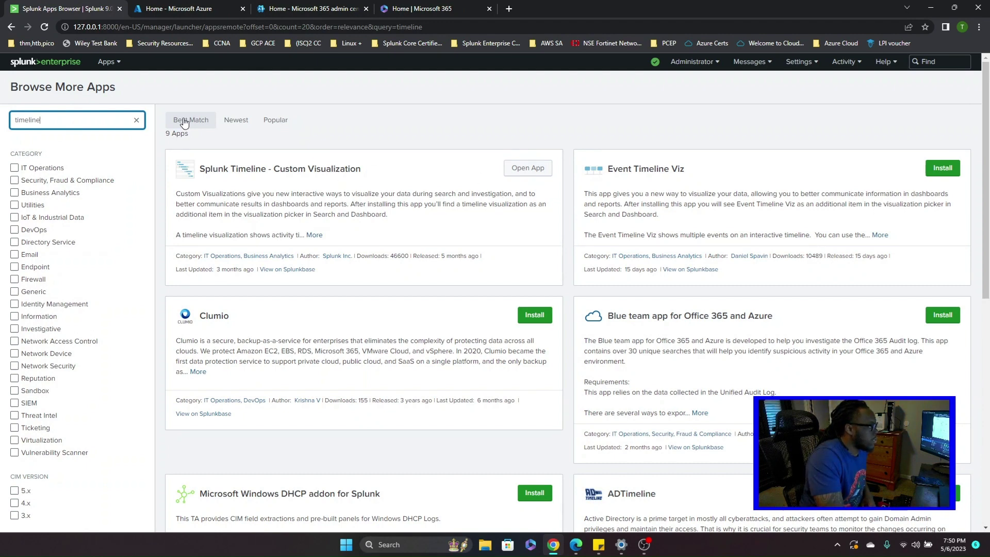
click(136, 120)
- Return to the Splunk home page and switch to the Microsoft 365 admin center tab
click(108, 62)
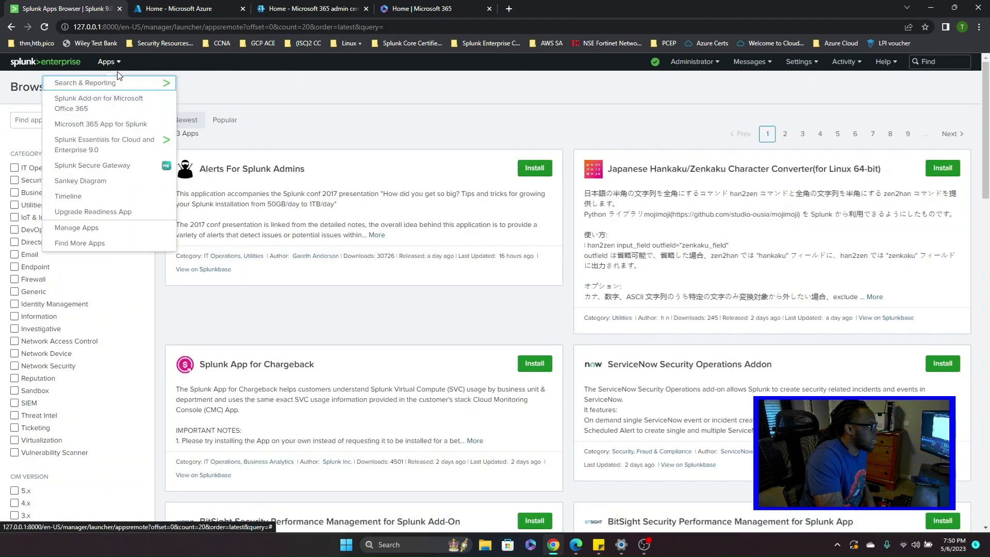
click(50, 72)
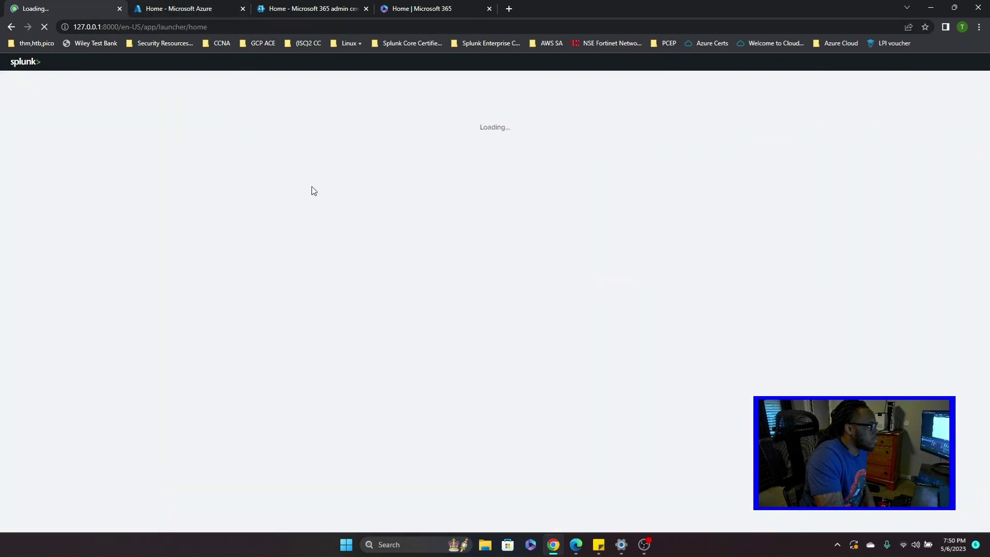
click(311, 10)
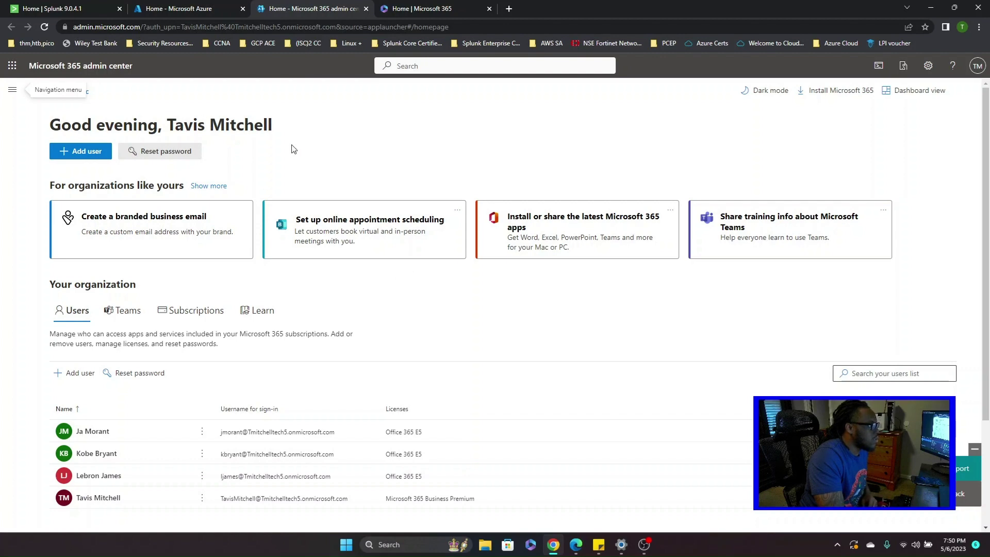
- Open the Compliance admin center from the admin center navigation, closing the duplicate Security tab
click(12, 89)
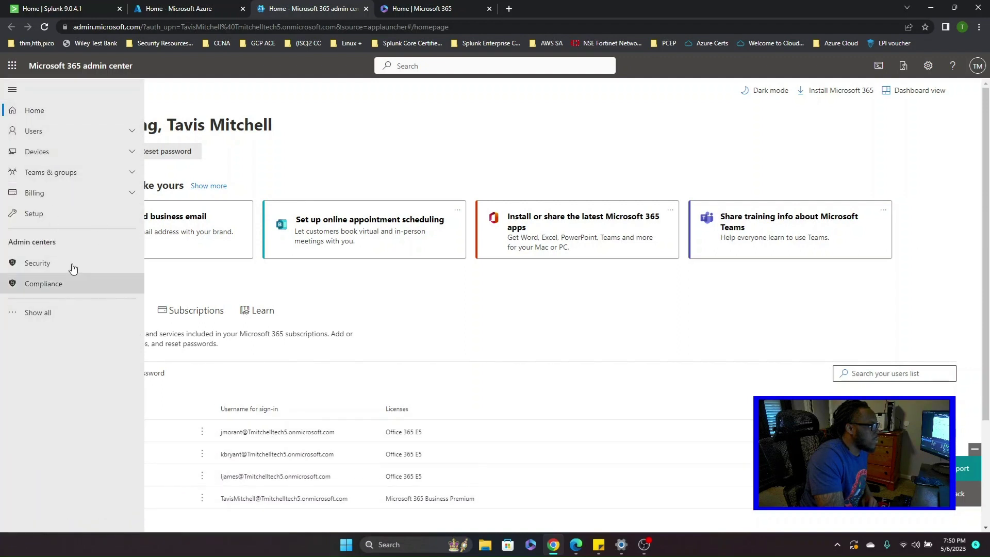
click(49, 263)
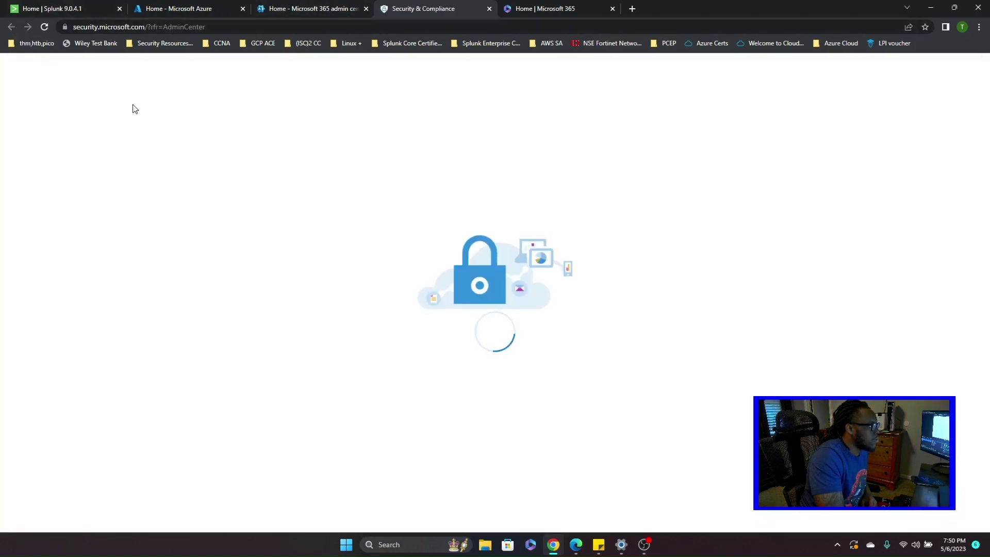
click(329, 7)
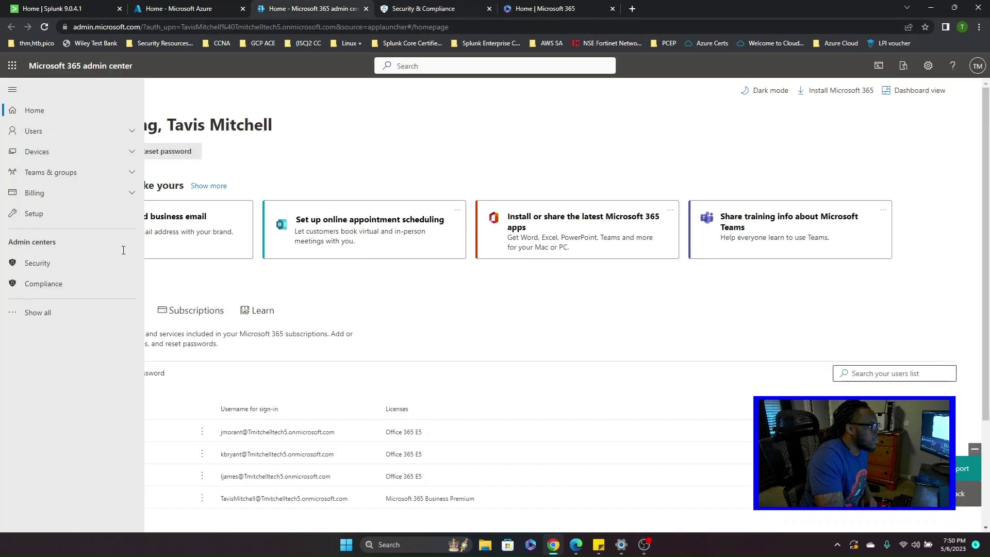
click(47, 284)
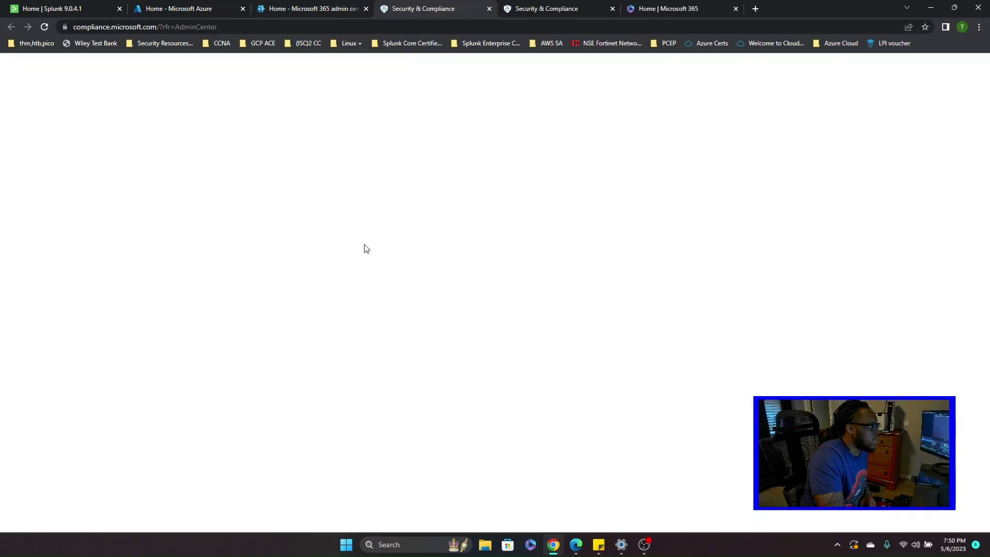
click(612, 9)
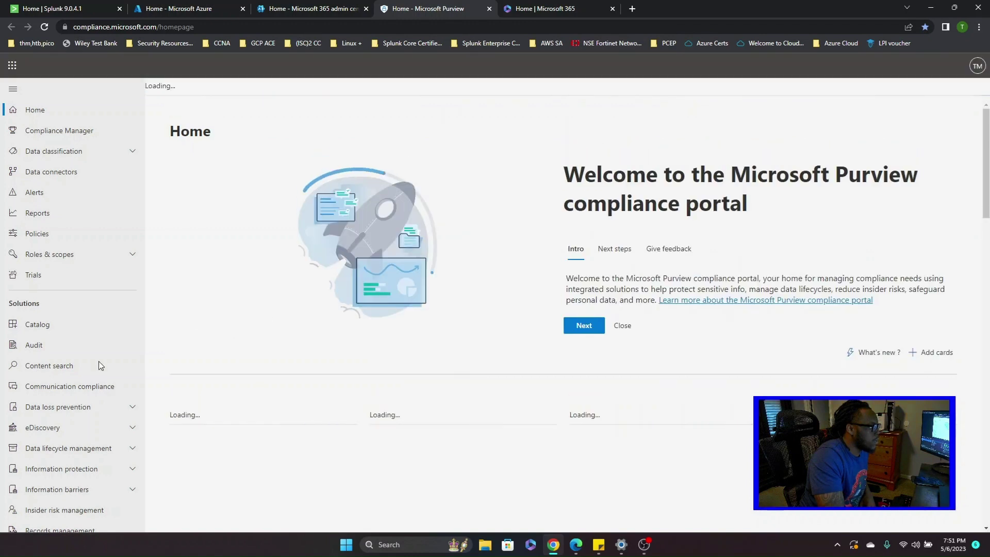
- Review Purview's Audit page with its two completed searches, then move to the Azure portal
click(36, 345)
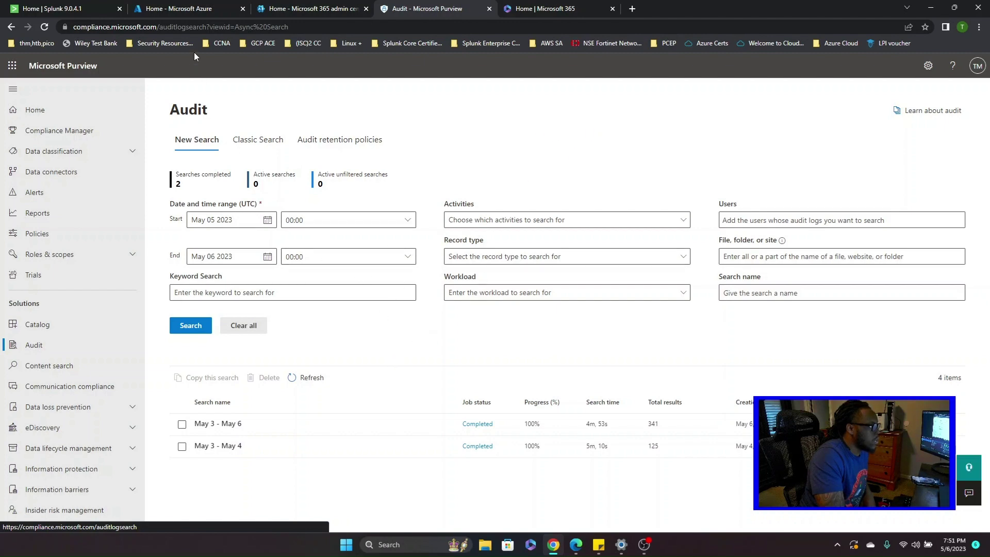
click(193, 9)
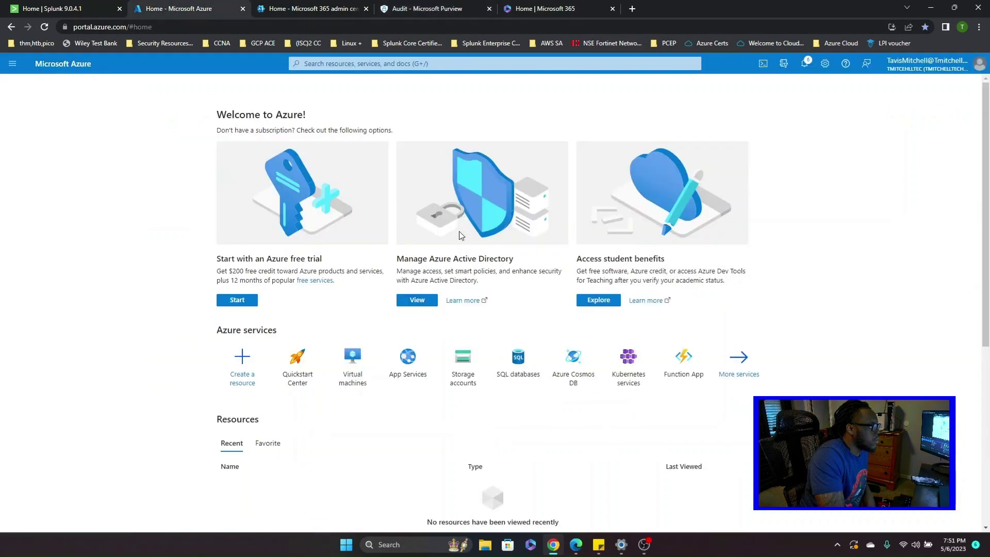
- Go to Azure Active Directory App registrations and begin a New registration
click(423, 304)
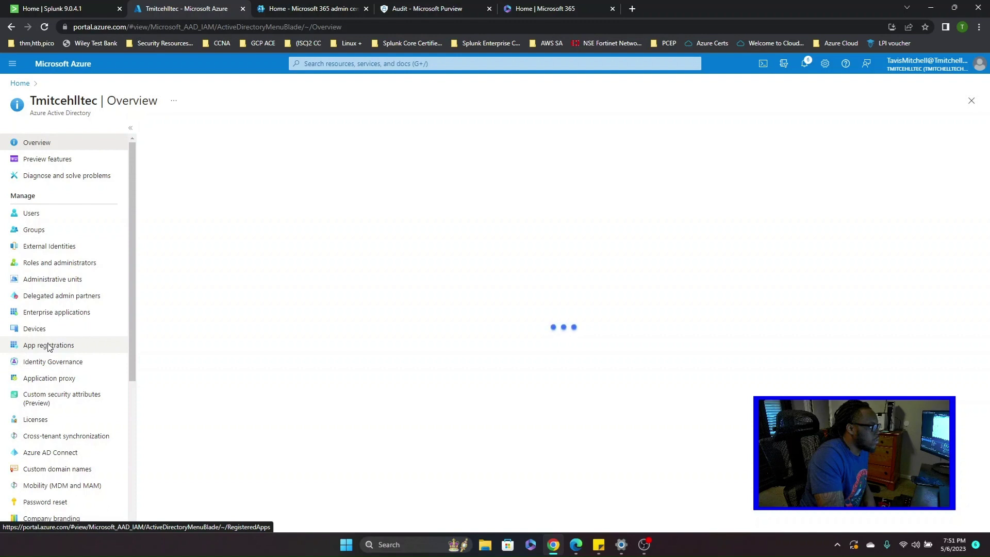
click(49, 346)
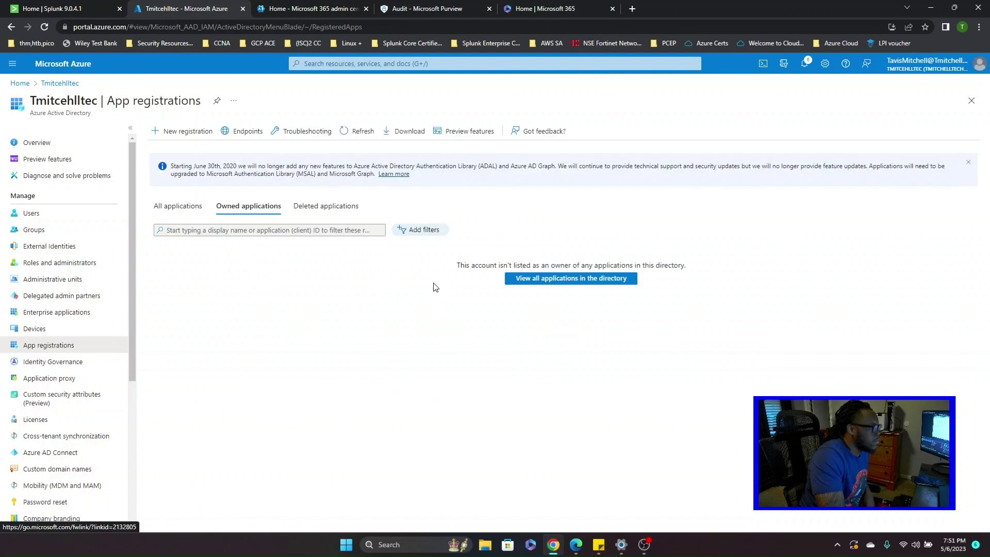
click(195, 133)
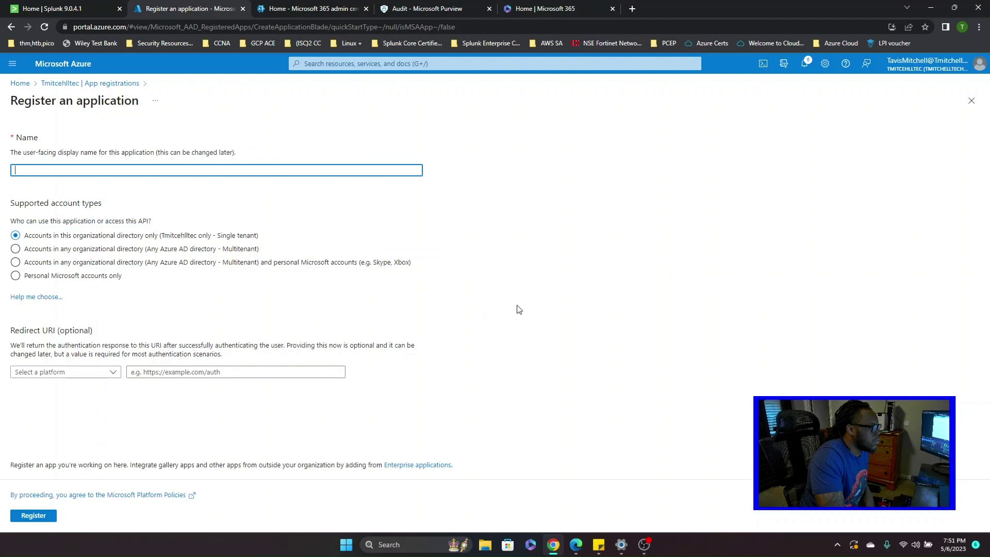
text(S)
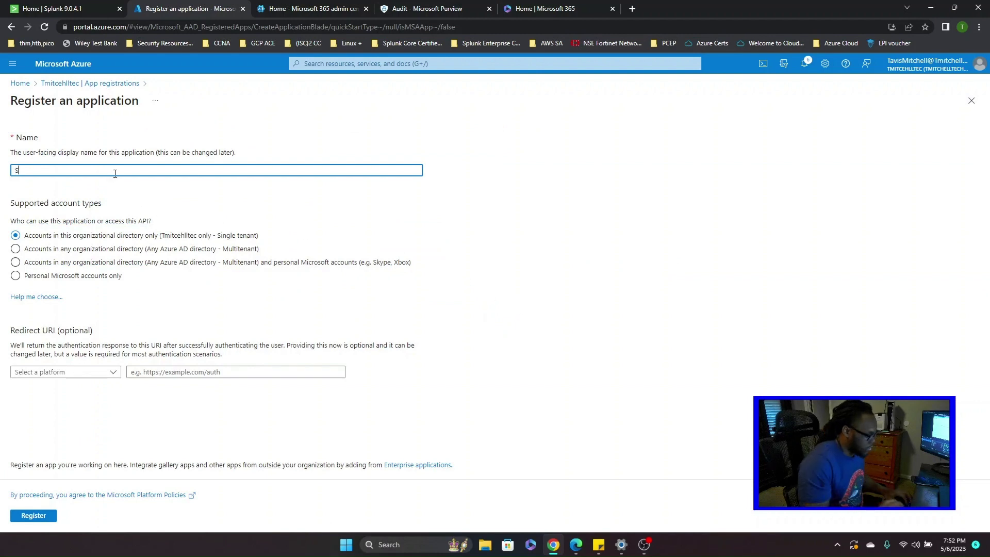
text(plunkLogs)
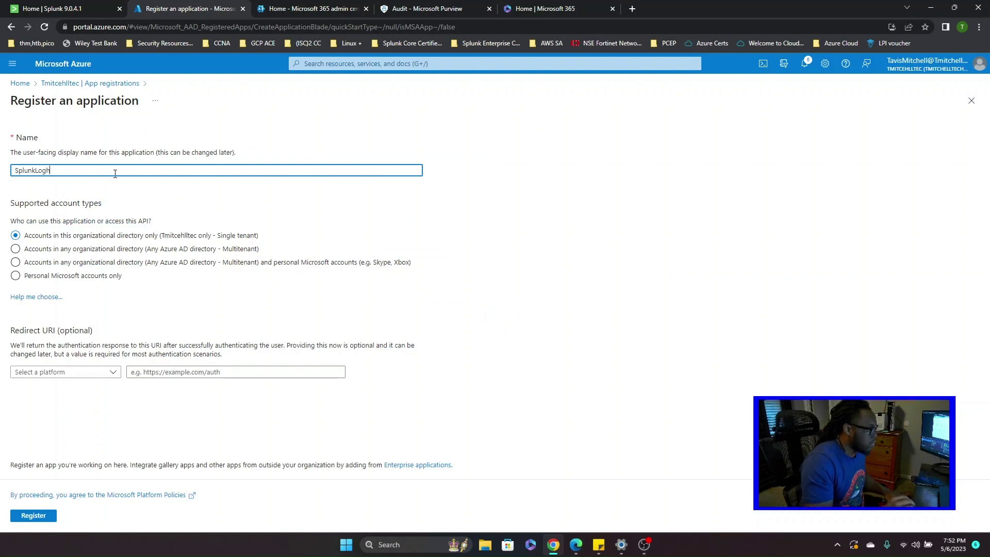
click(112, 372)
click(87, 403)
click(176, 372)
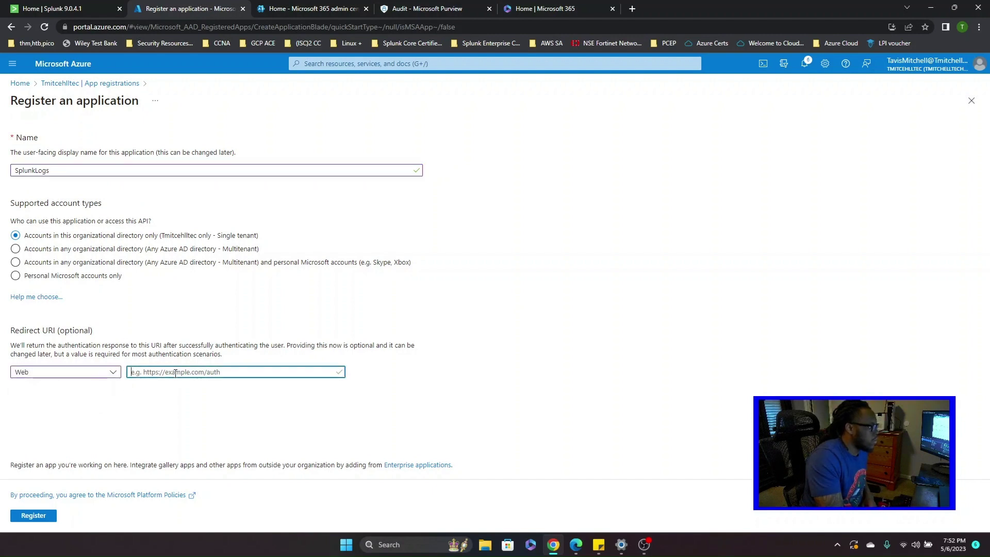
text(Htttp)
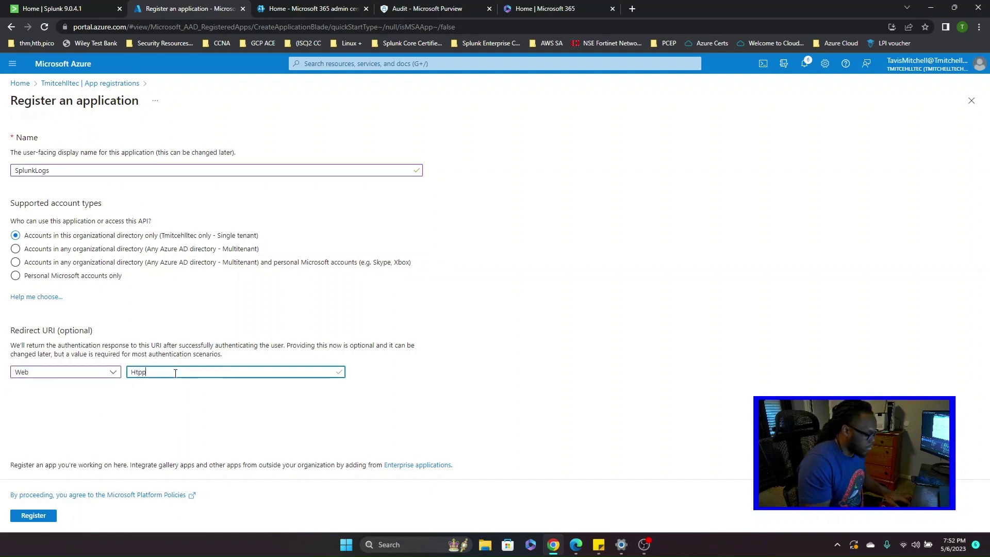
key(BackSpace)
key(BackSpace)
text(http://)
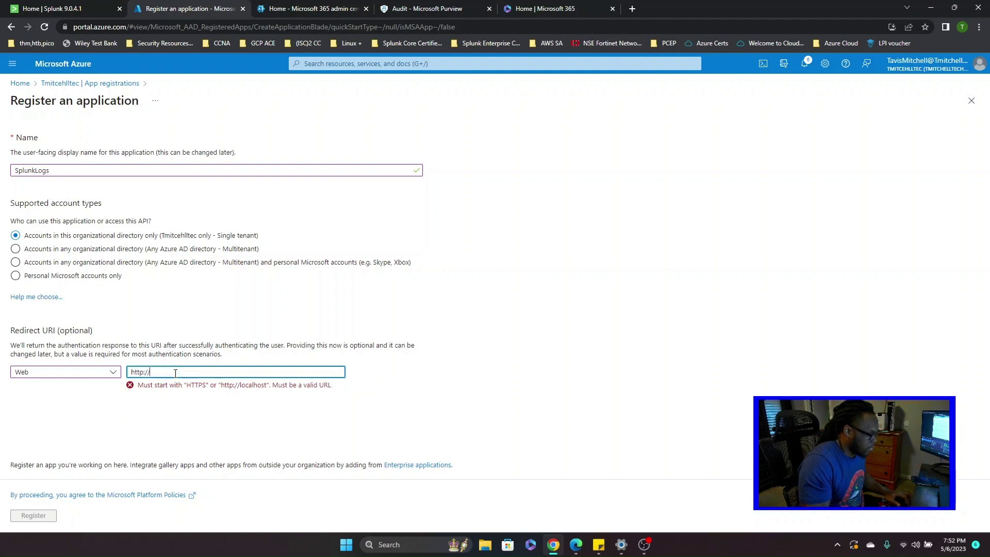
text(localhost)
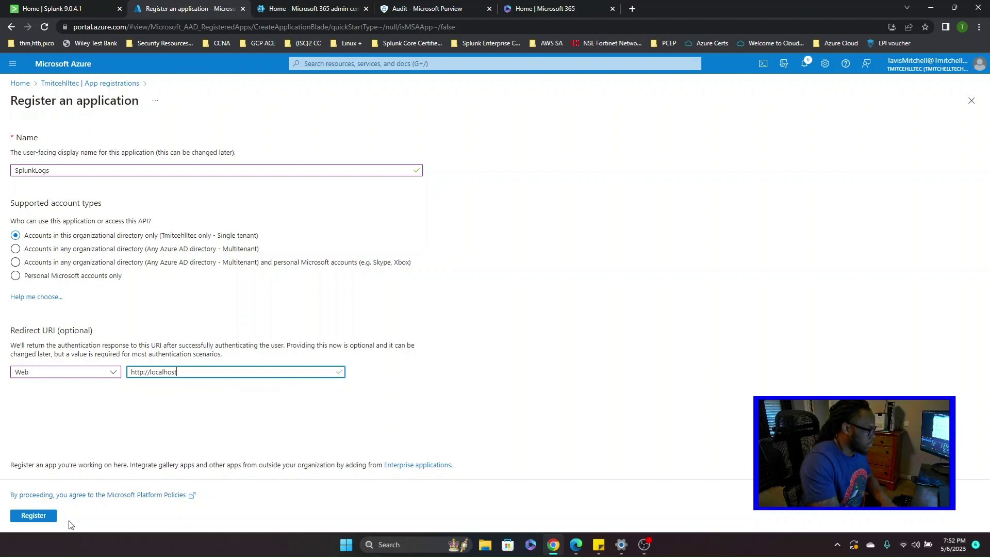
click(33, 515)
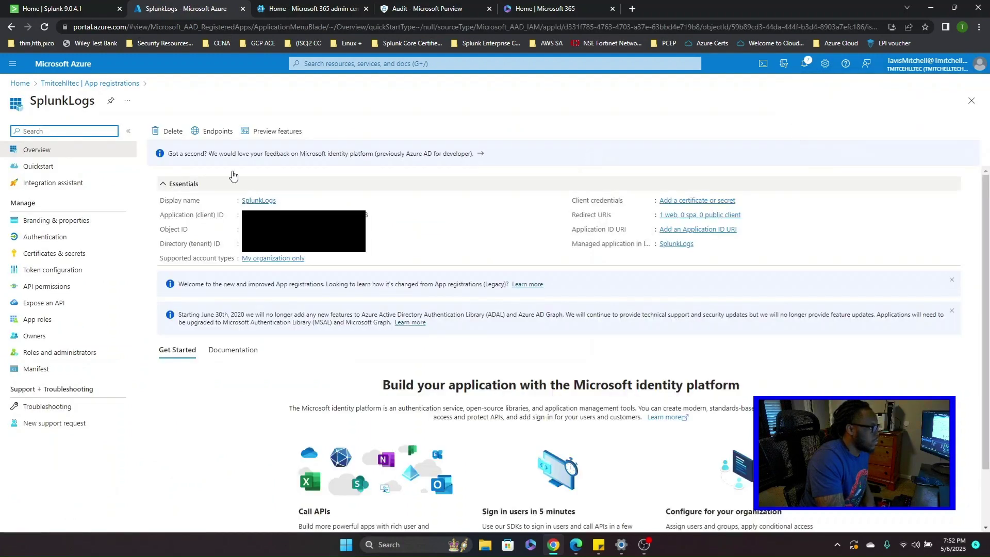
- Add Office 365 Management application permissions ActivityFeed.Read, ActivityFeed.ReadDlp, ServiceHealth.Read and grant admin consent
click(72, 287)
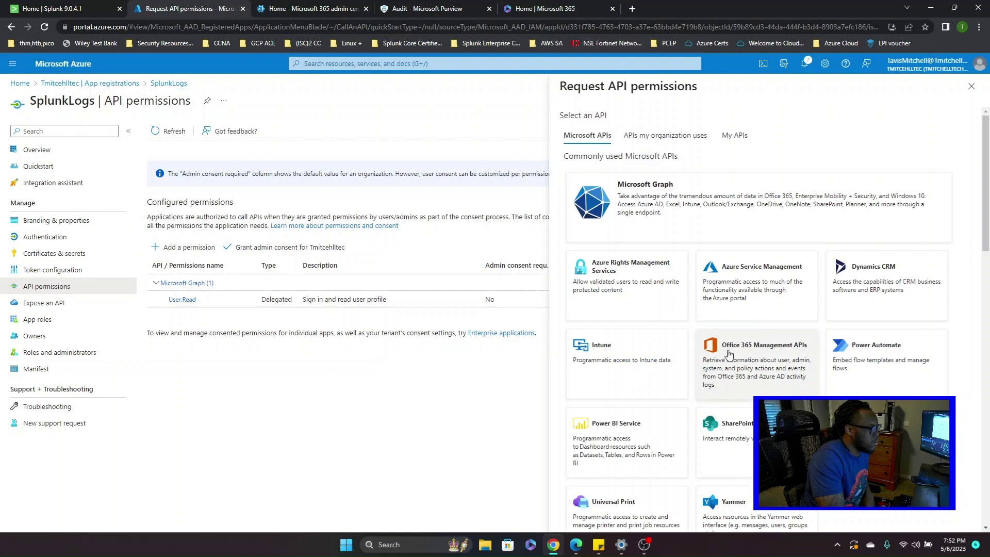
click(788, 356)
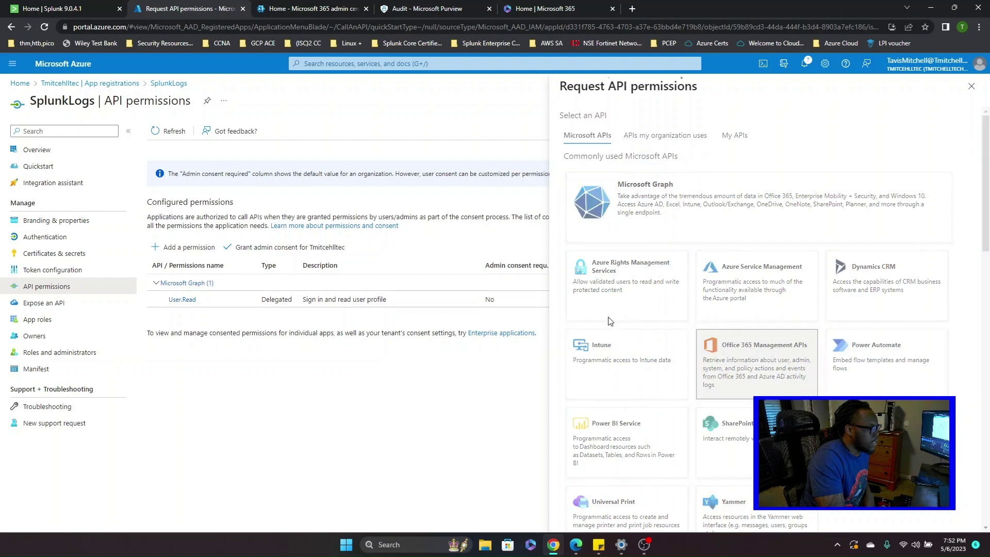
click(811, 195)
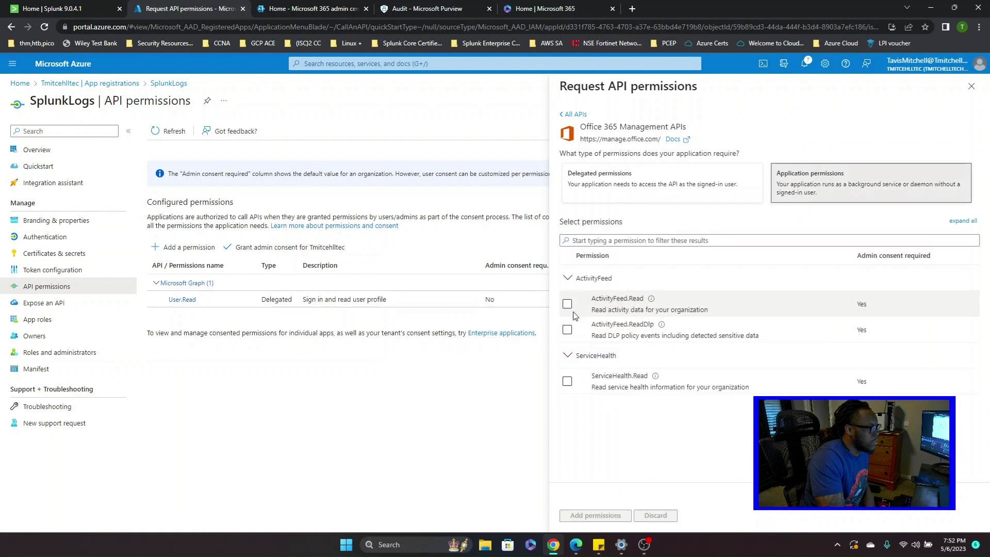
click(567, 303)
click(567, 330)
click(568, 381)
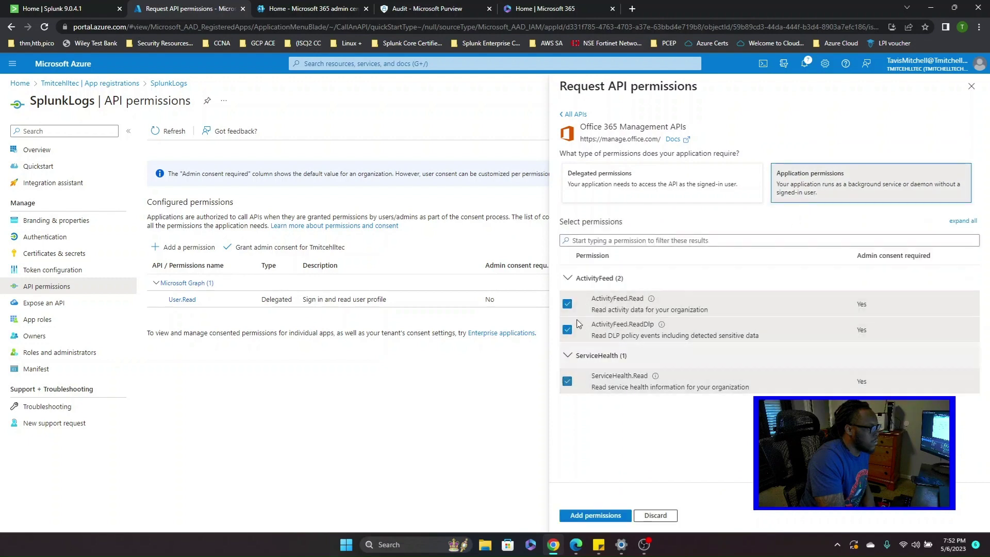
click(618, 516)
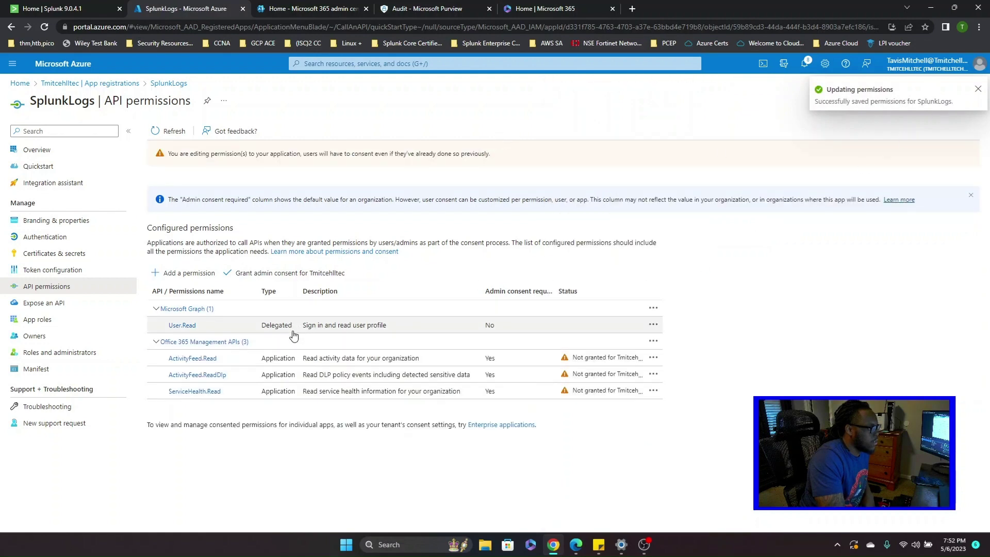
click(269, 275)
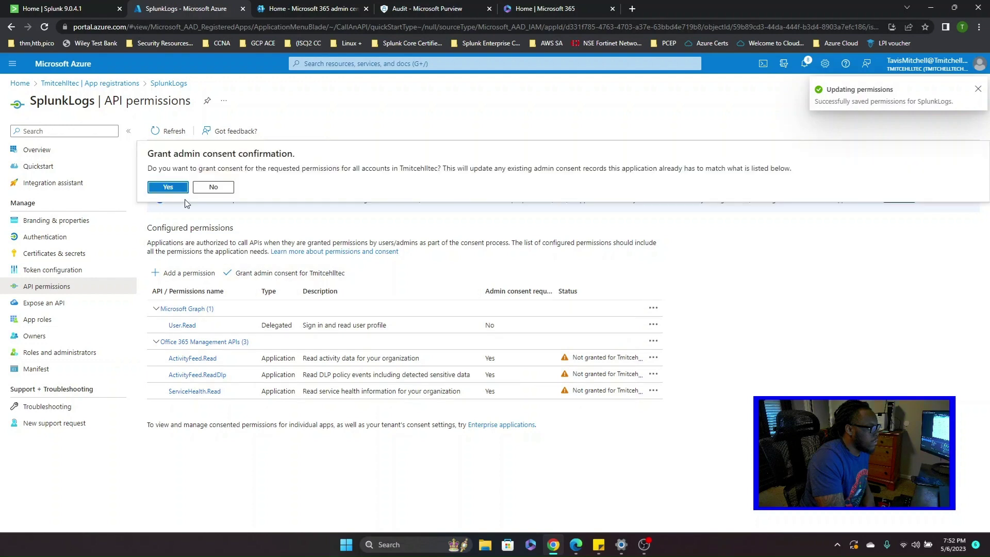
click(169, 189)
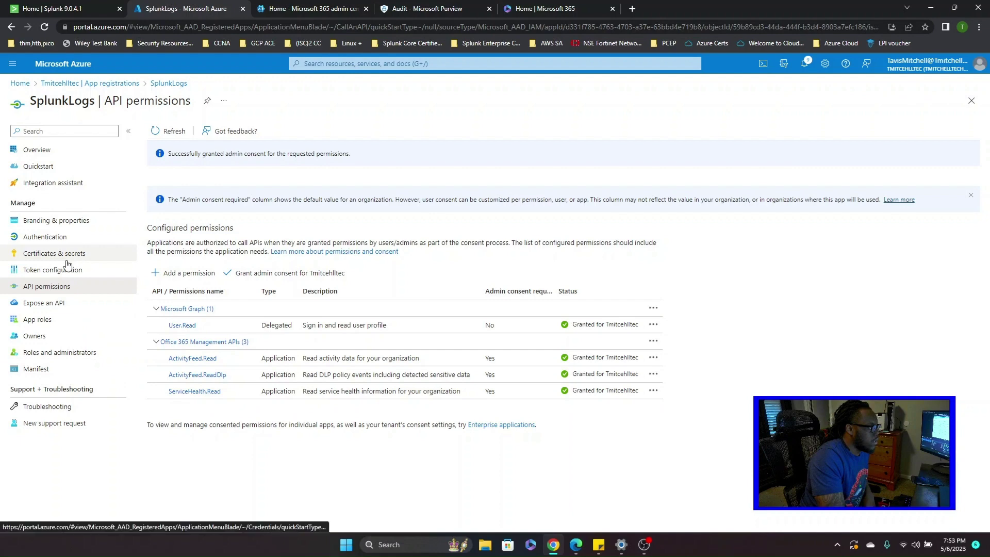
- Copy the Application (client) ID and Directory (tenant) ID into Sticky Notes, then go to Certificates & secrets
click(50, 150)
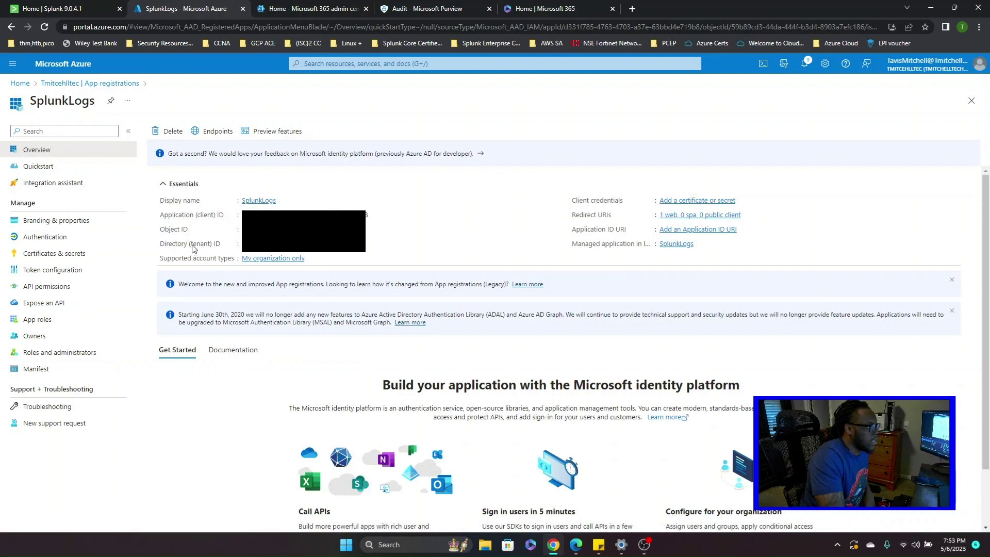
drag(327, 215, 360, 214)
right_click(364, 214)
click(382, 219)
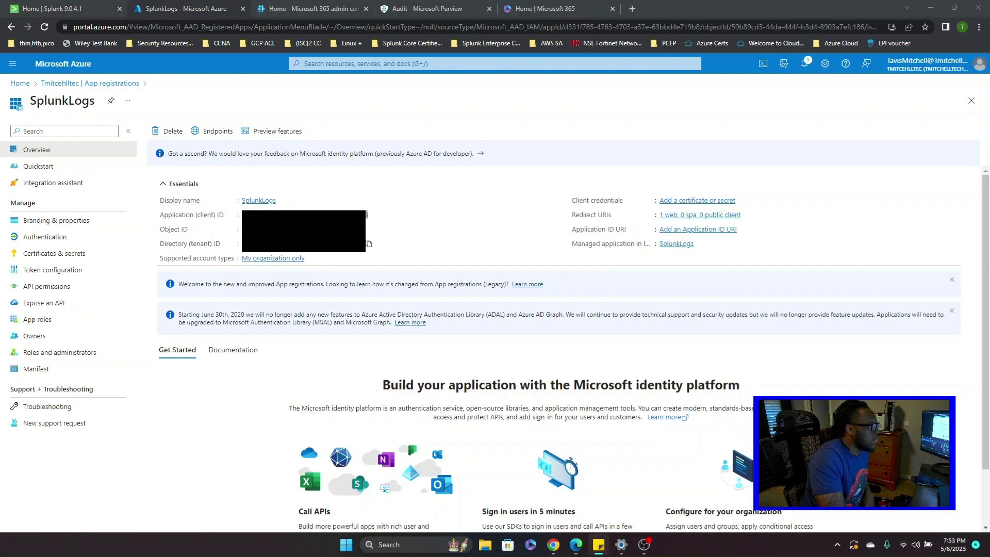
click(369, 243)
click(368, 243)
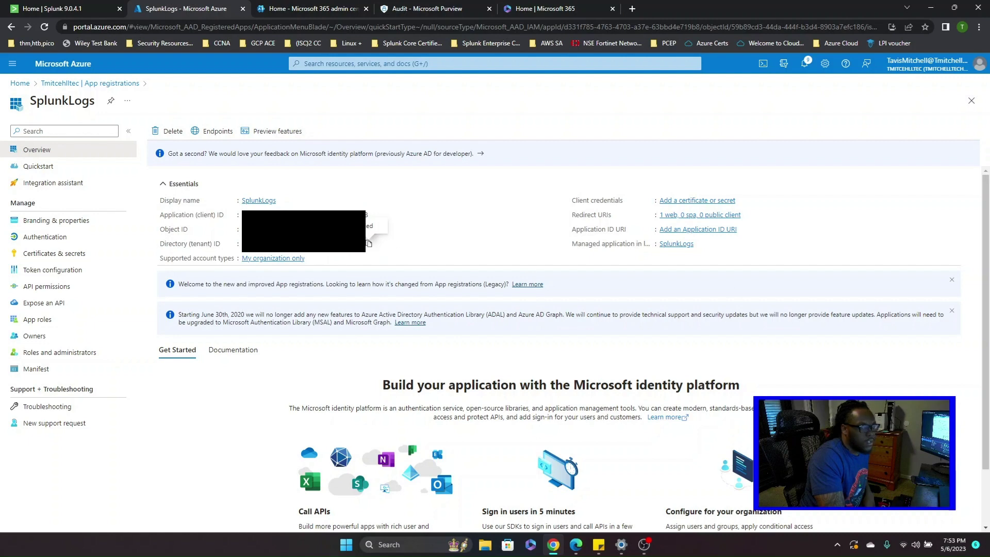
key(alt+Tab)
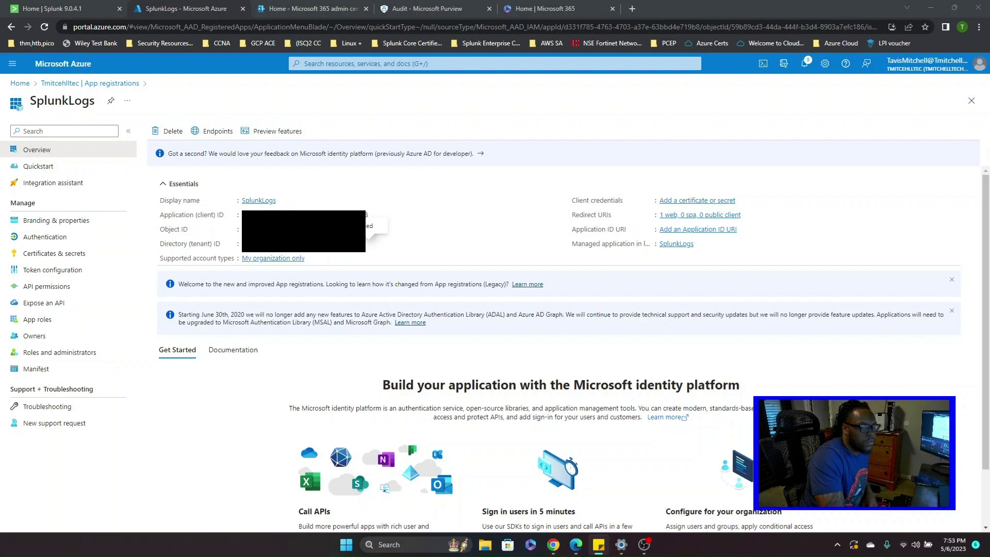
click(97, 253)
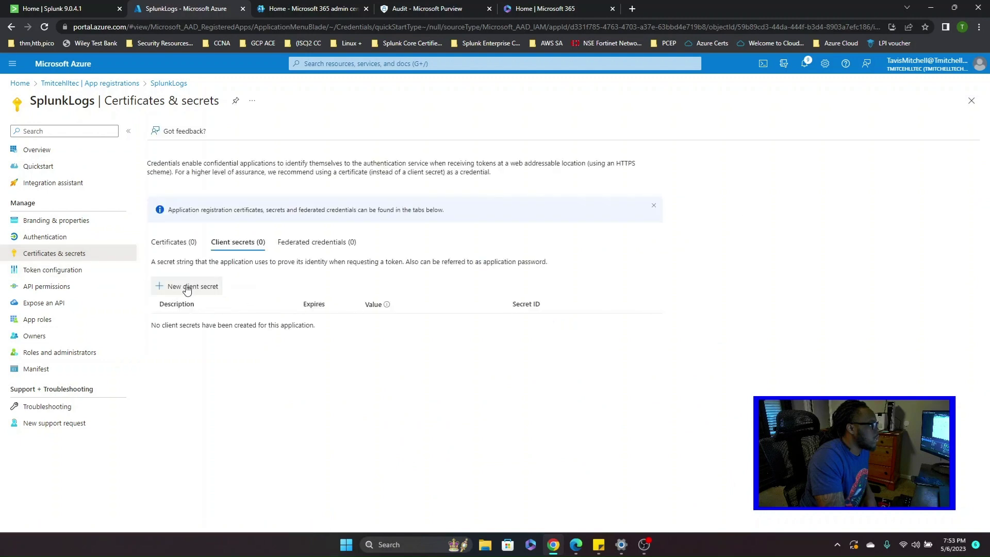
- Add a new client secret described 'splunklogs' with the default 180-day expiry
click(196, 292)
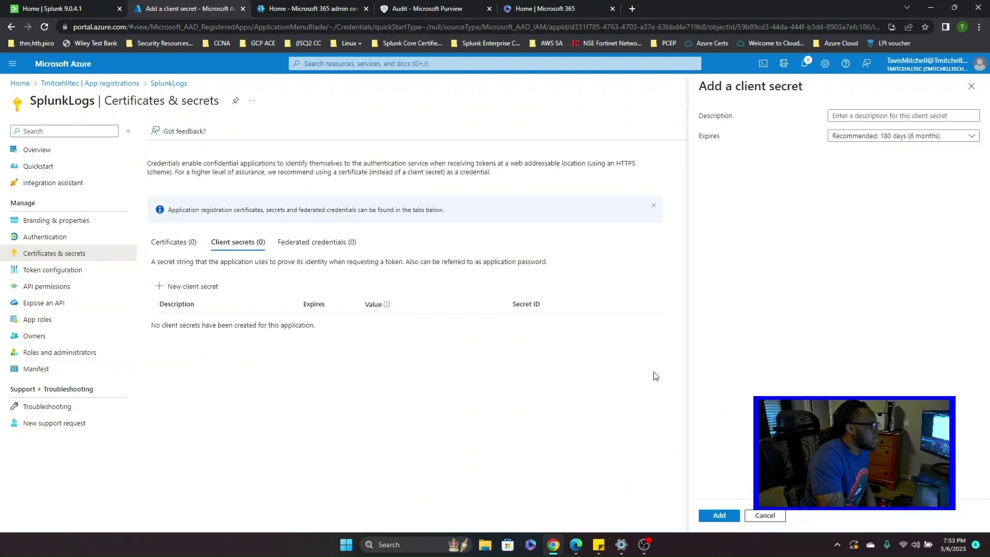
text(splunklogs)
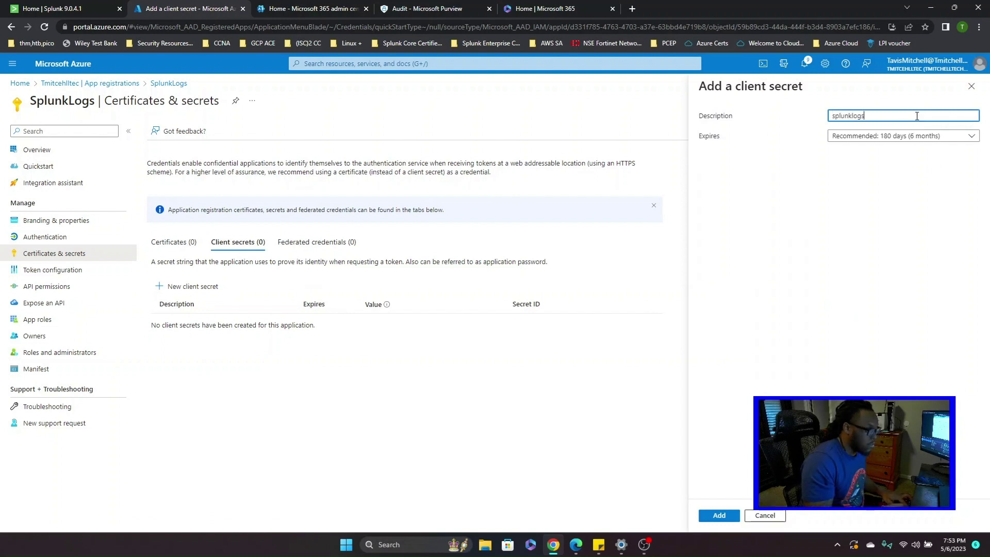
click(719, 515)
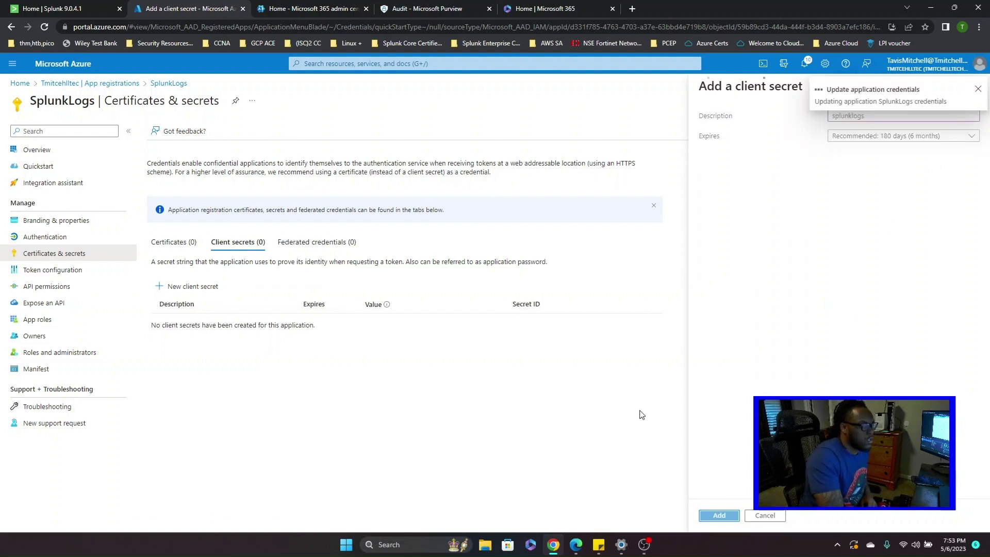
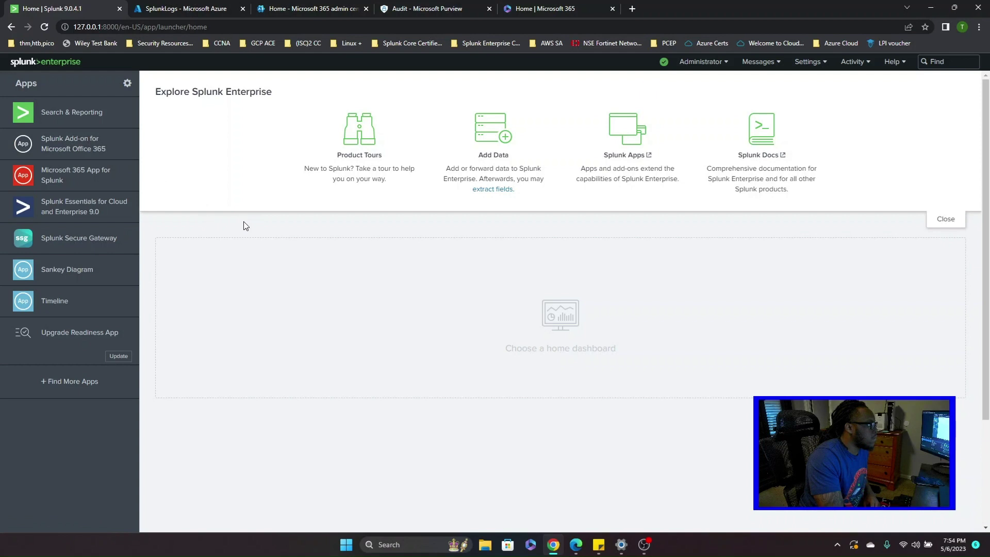
- Launch the Splunk Add-on for Microsoft Office 365 from the home page Apps sidebar
click(102, 149)
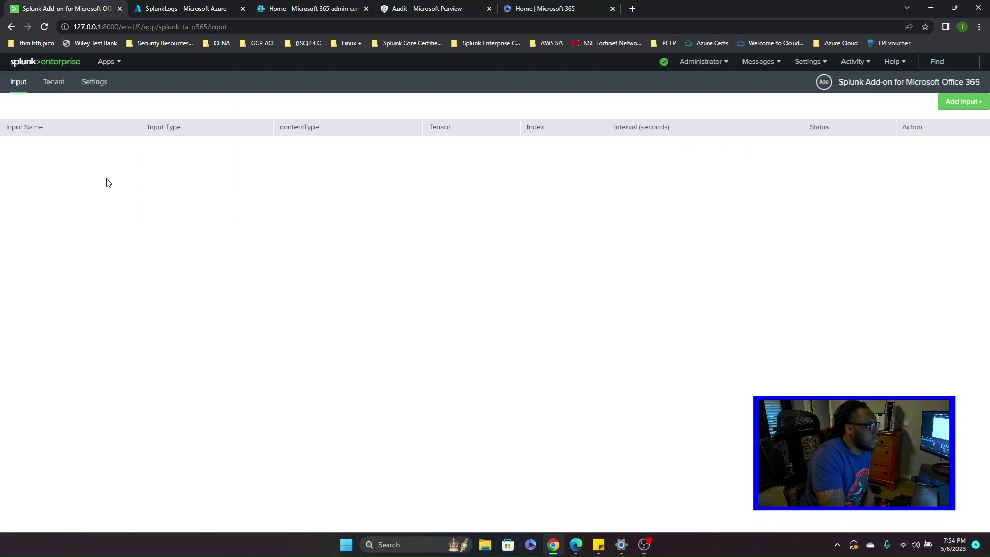
- Add a new tenant named o365_logs on the Worldwide endpoint
click(54, 83)
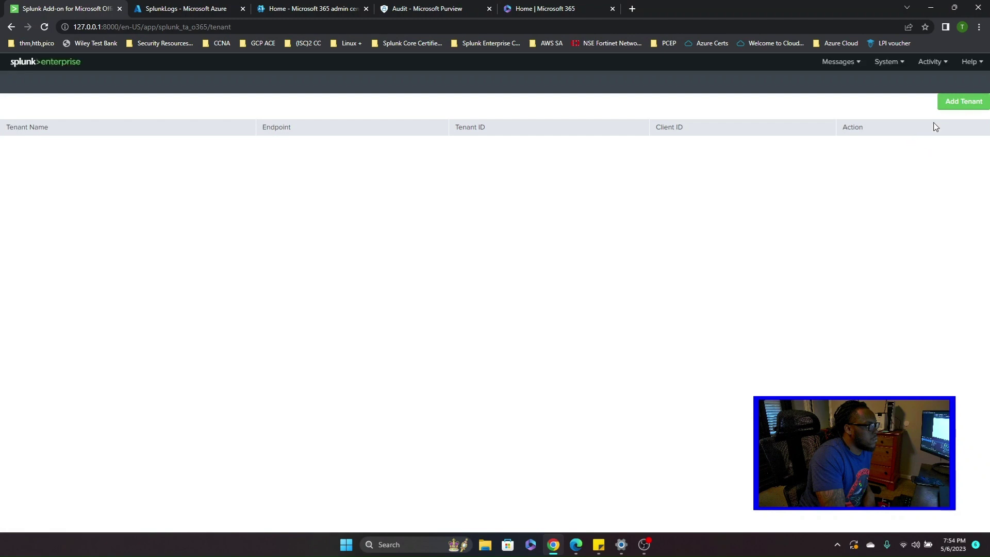
click(962, 102)
click(442, 136)
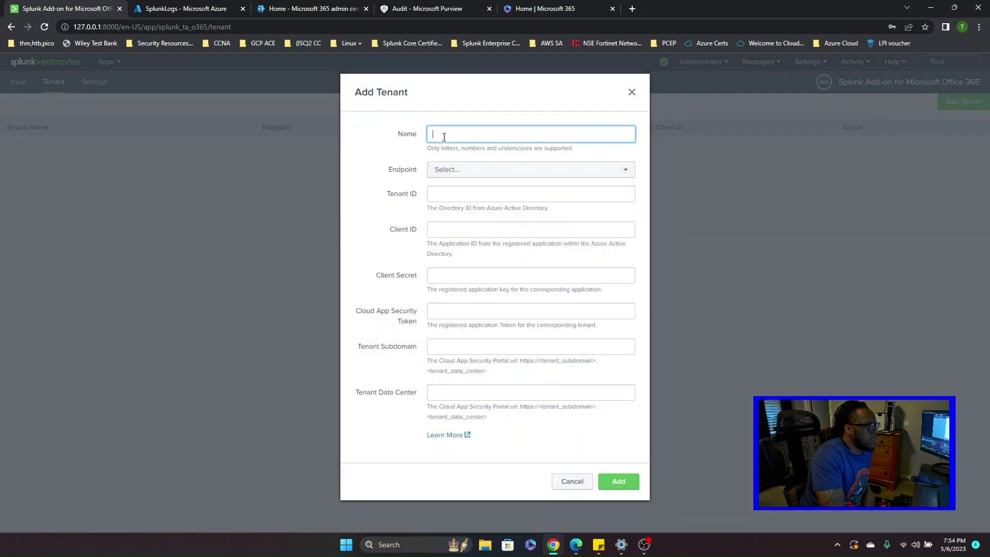
text(S)
key(BackSpace)
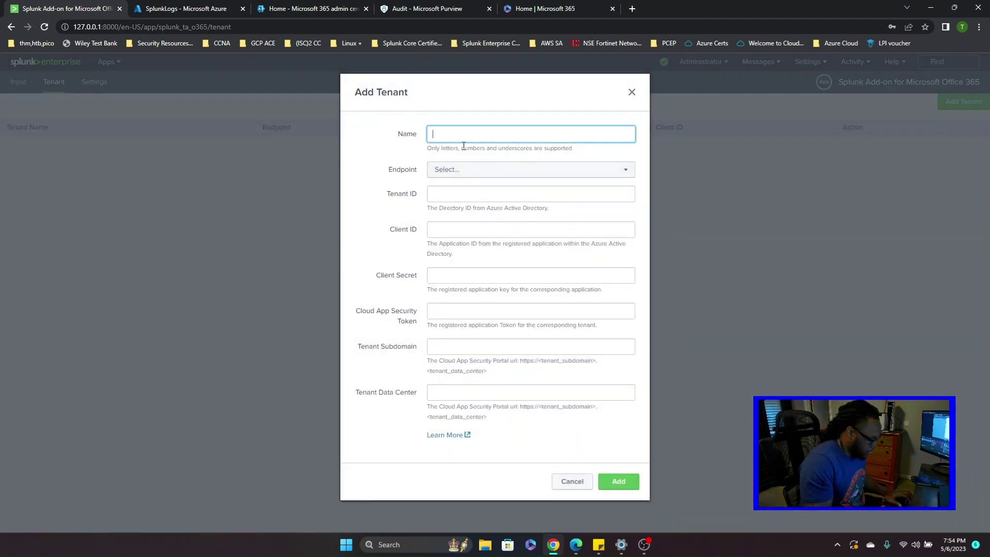
text(o3)
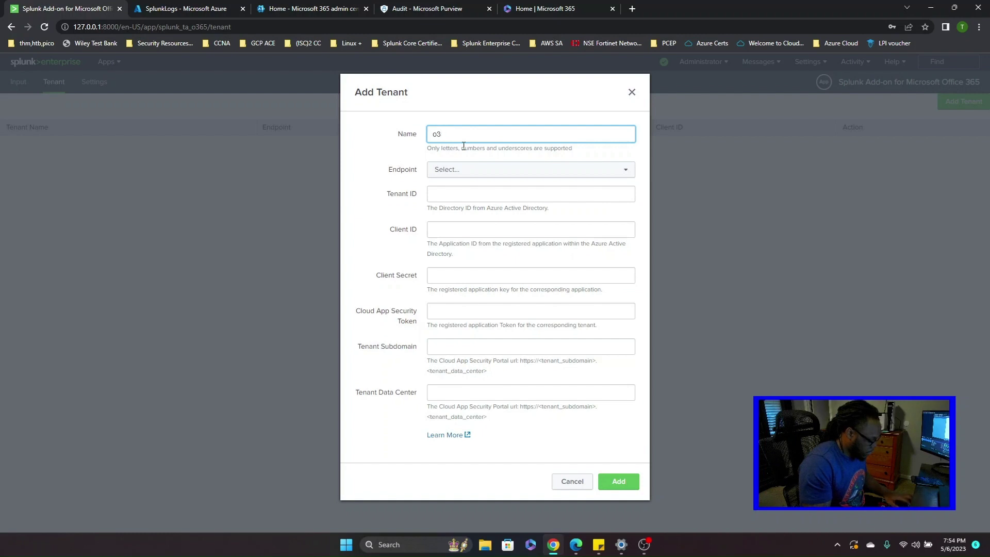
text(65_logs)
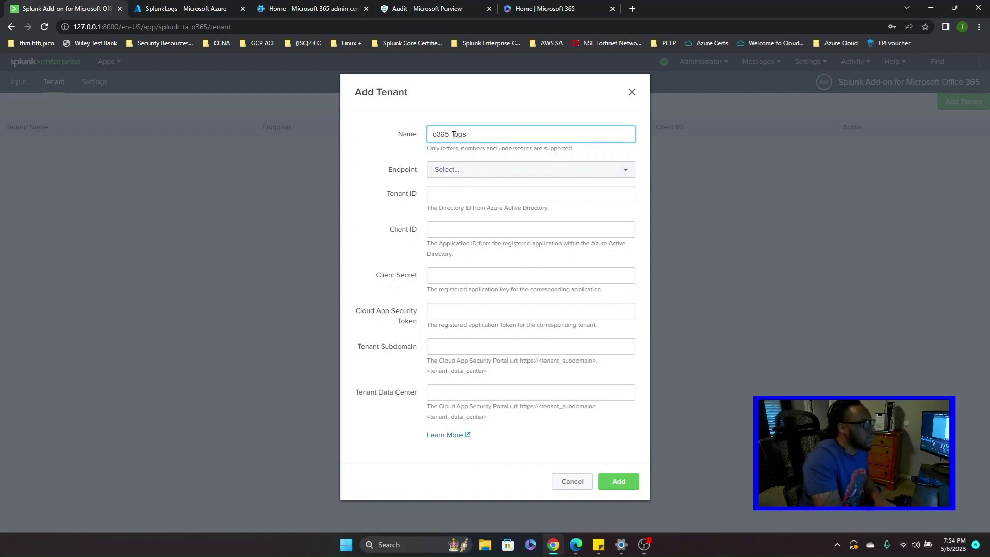
click(489, 174)
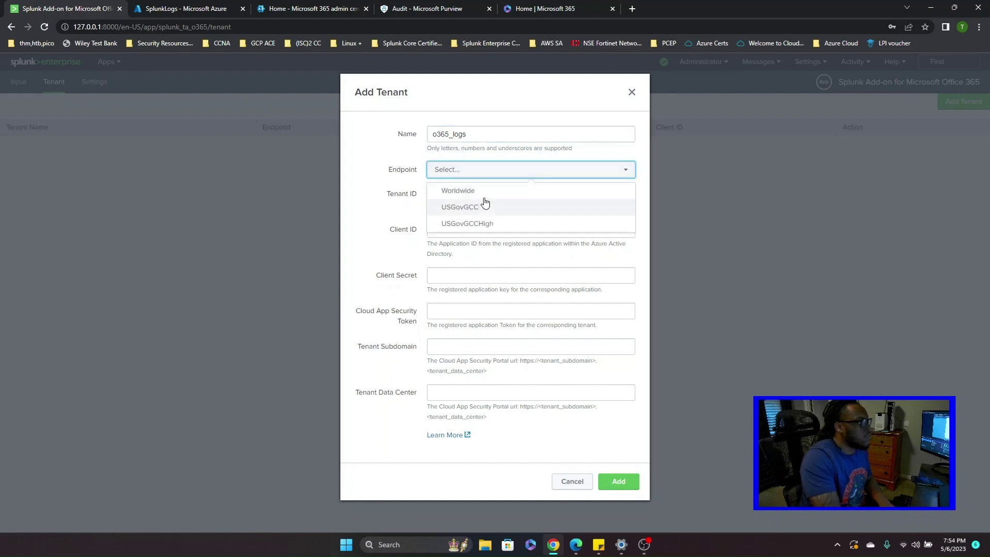
click(462, 191)
- Fill in the tenant's Tenant ID, Client ID and Client Secret copied from the notes
click(462, 195)
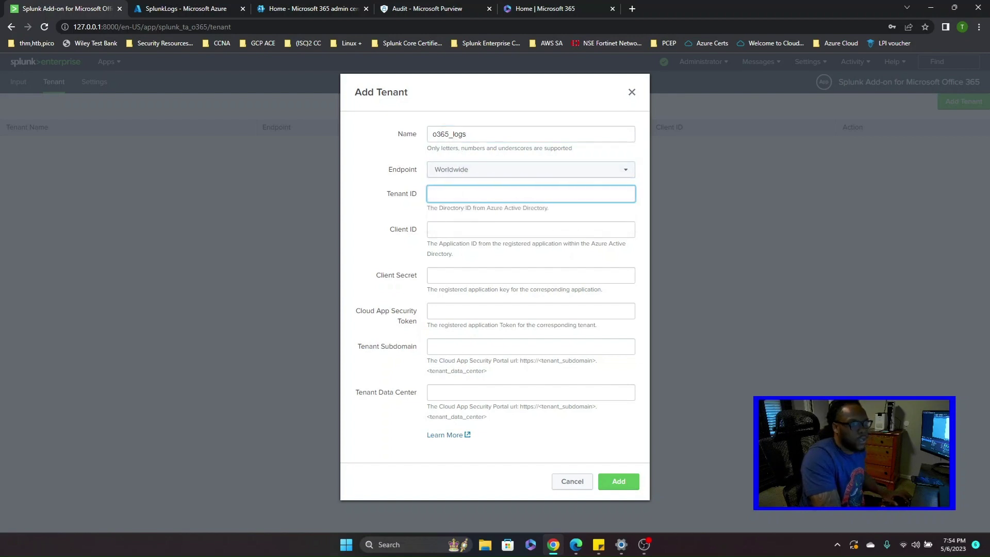
key(alt+Tab)
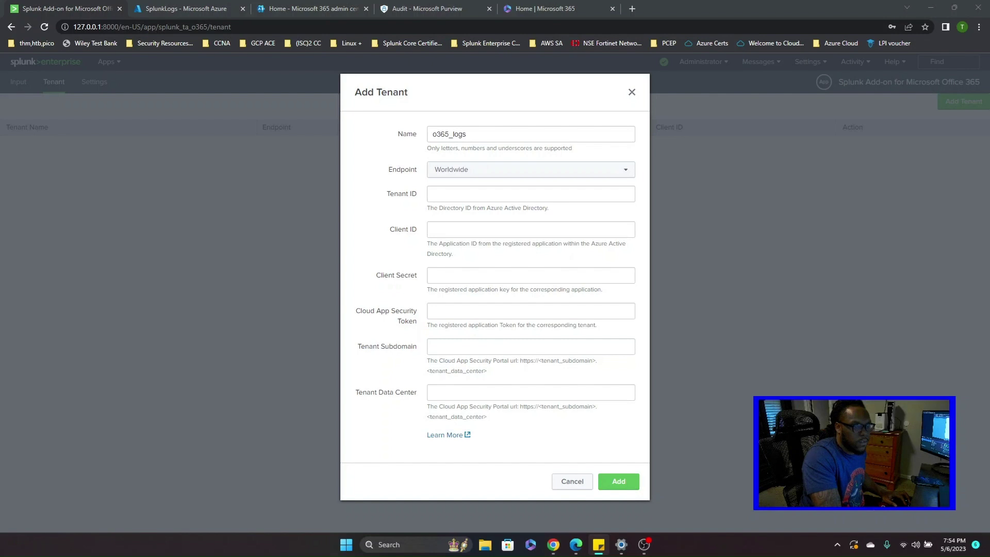
click(444, 195)
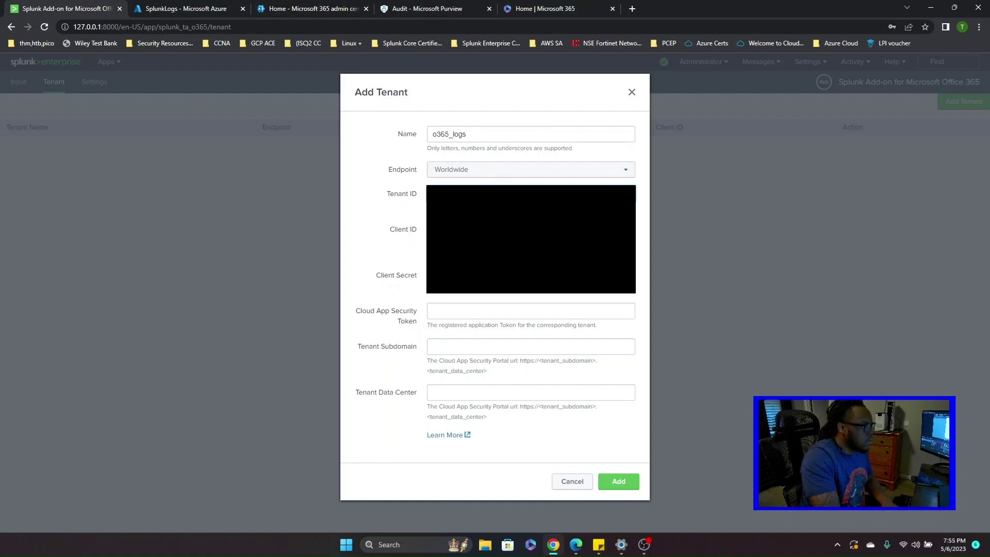
click(515, 229)
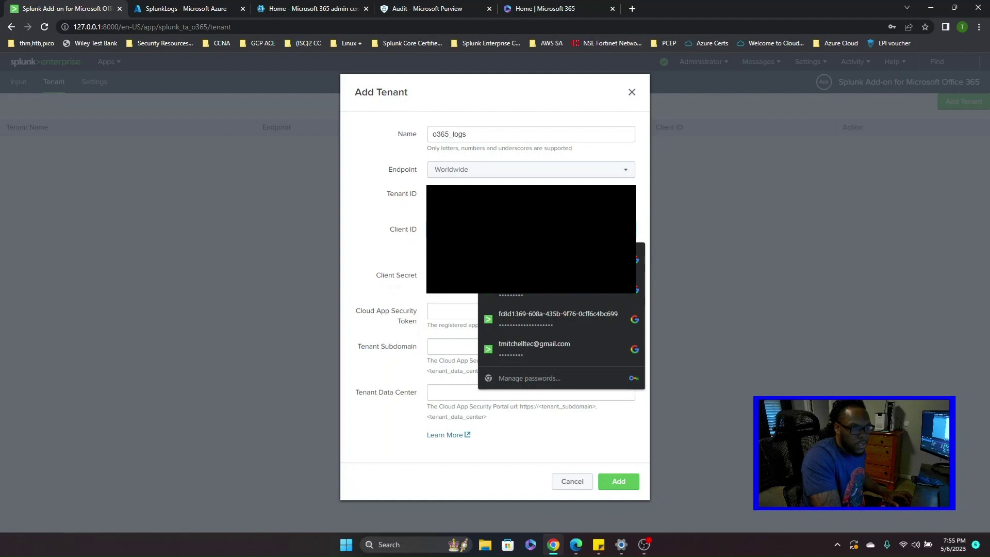
key(alt+Tab)
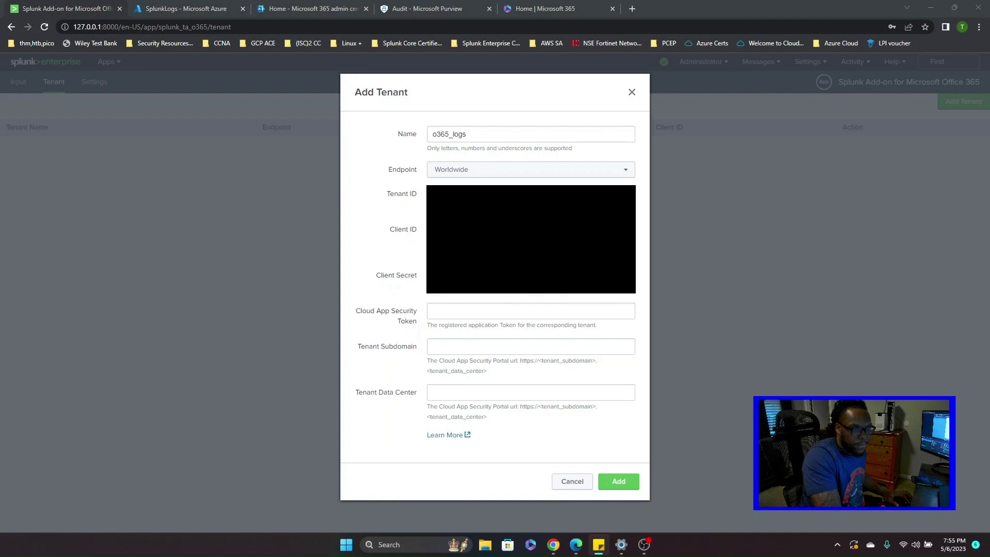
key(alt+Tab)
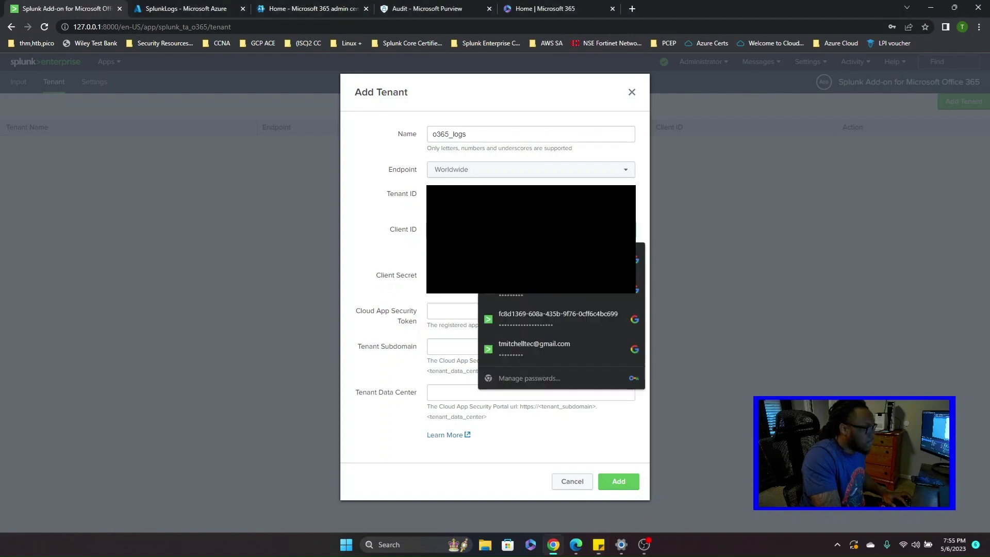
key(ctrl+v)
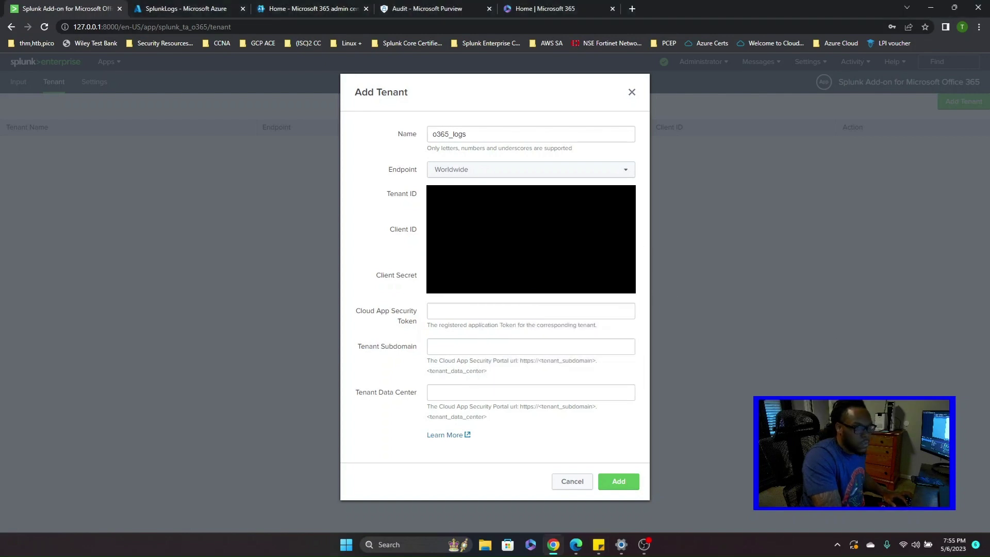
key(alt+Tab)
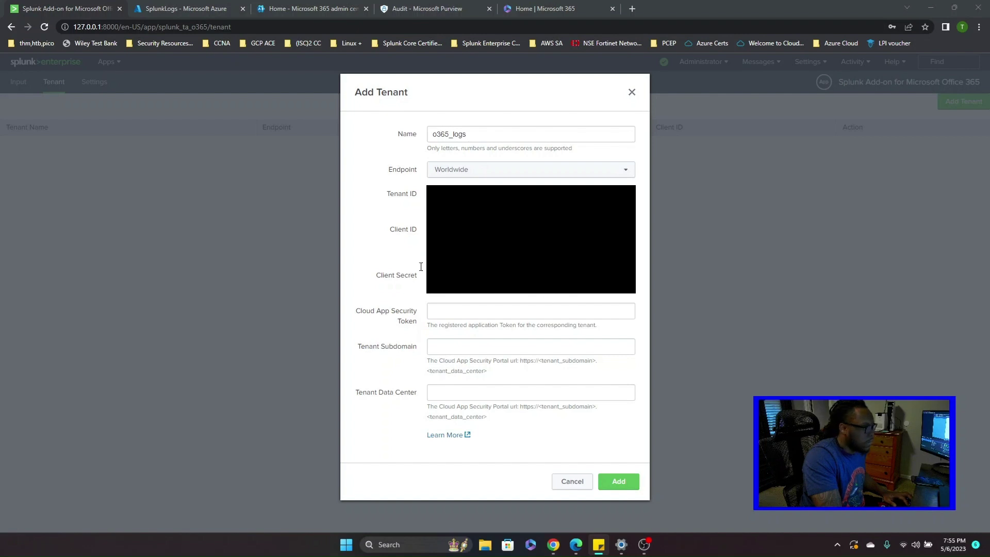
click(491, 281)
key(Escape)
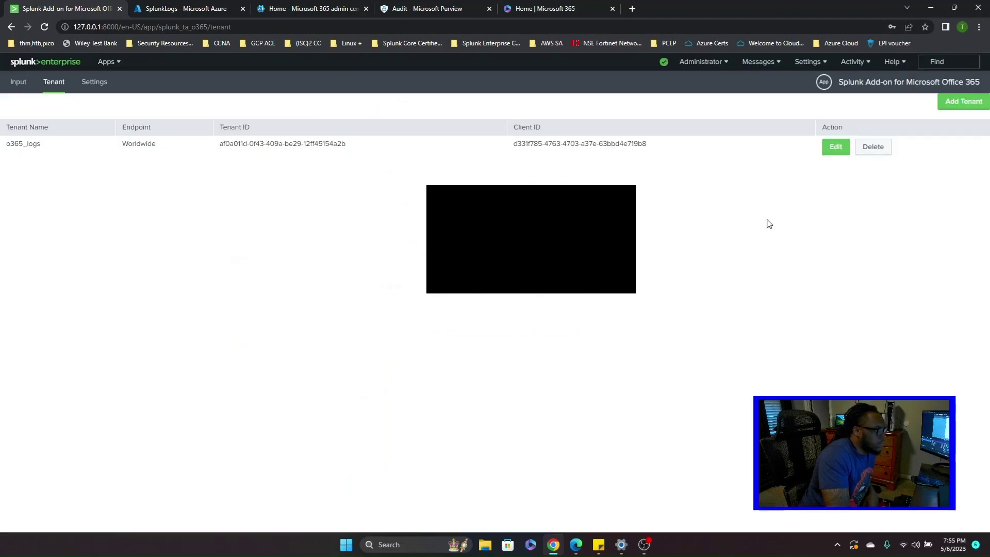
- Start a Management Activity input on tenant o365_logs collecting Audit.Azure Active Directory content
click(18, 83)
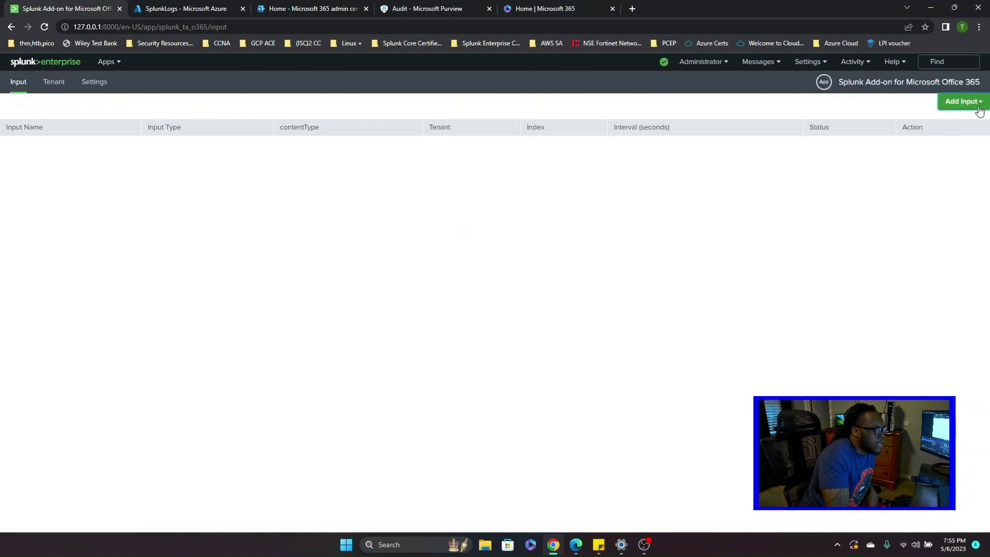
click(977, 101)
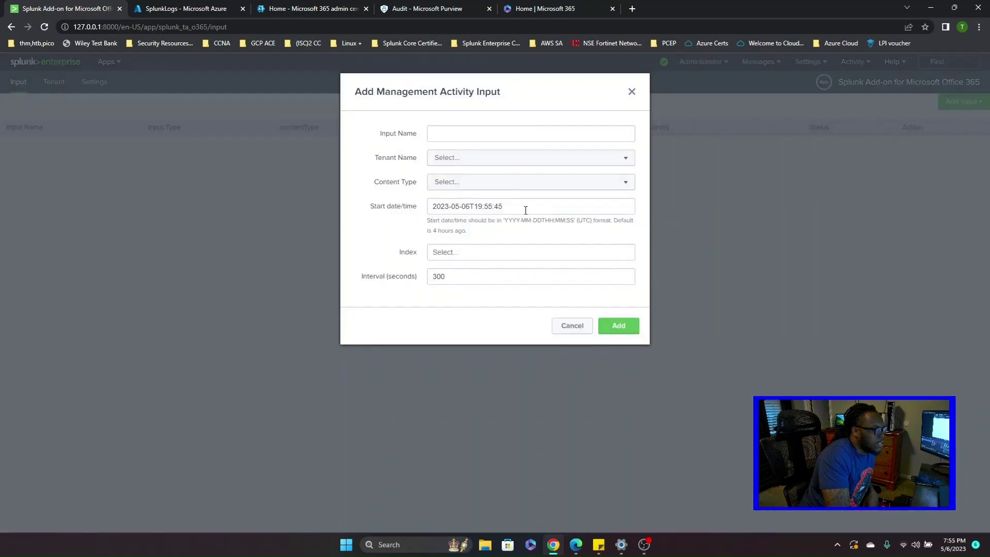
click(463, 162)
click(459, 181)
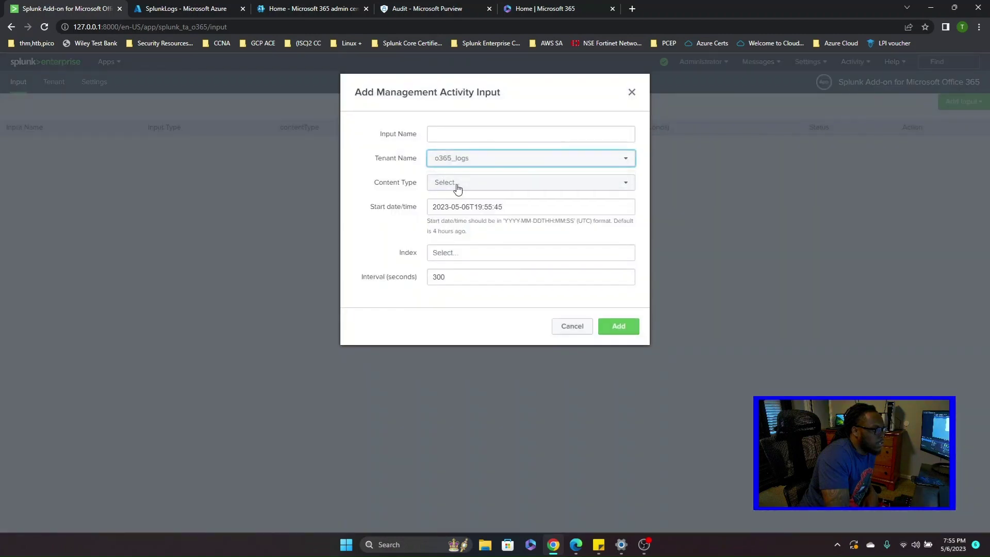
click(557, 182)
click(496, 204)
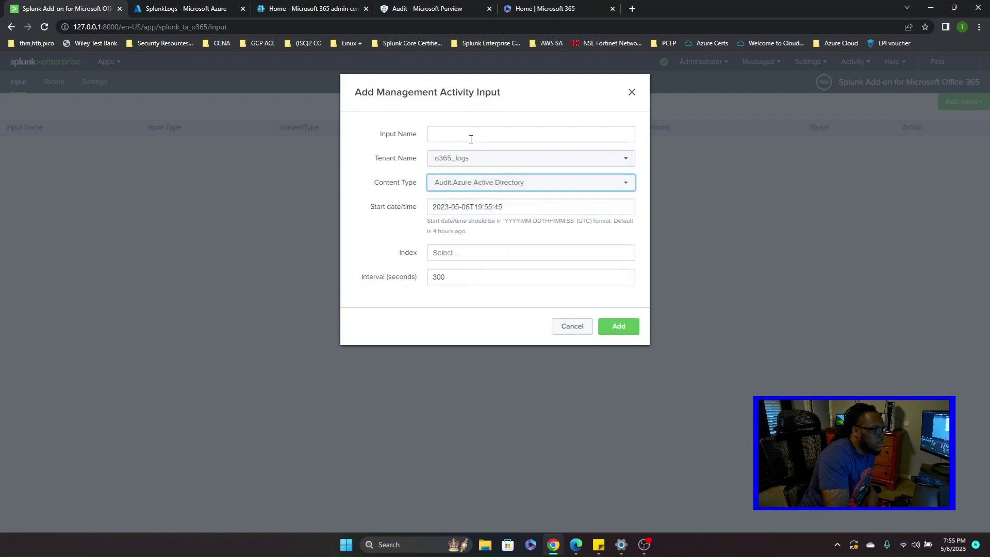
- Name the input AuditAzureAciveDirectory, set index main and submit it
click(493, 133)
text(AuditAzure)
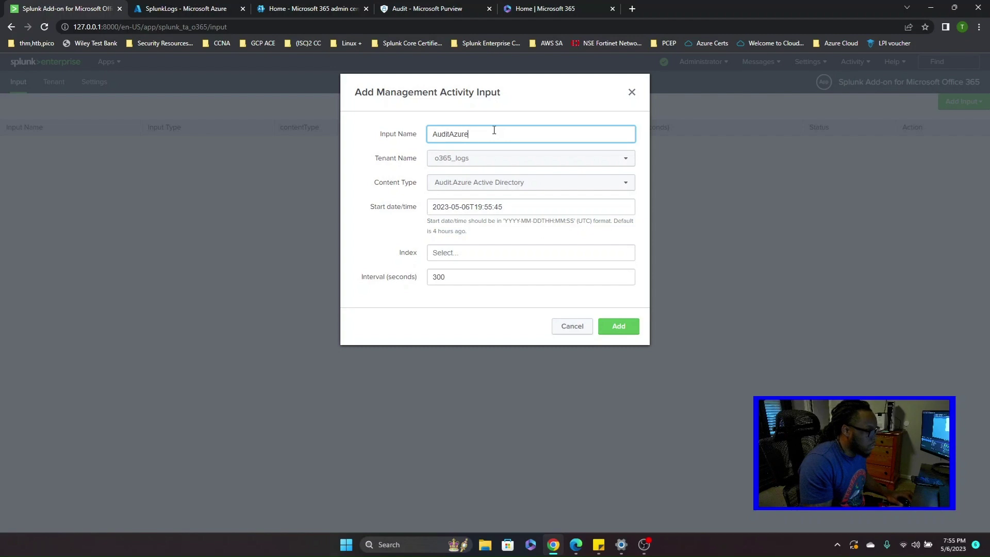
text(AciveDirecto)
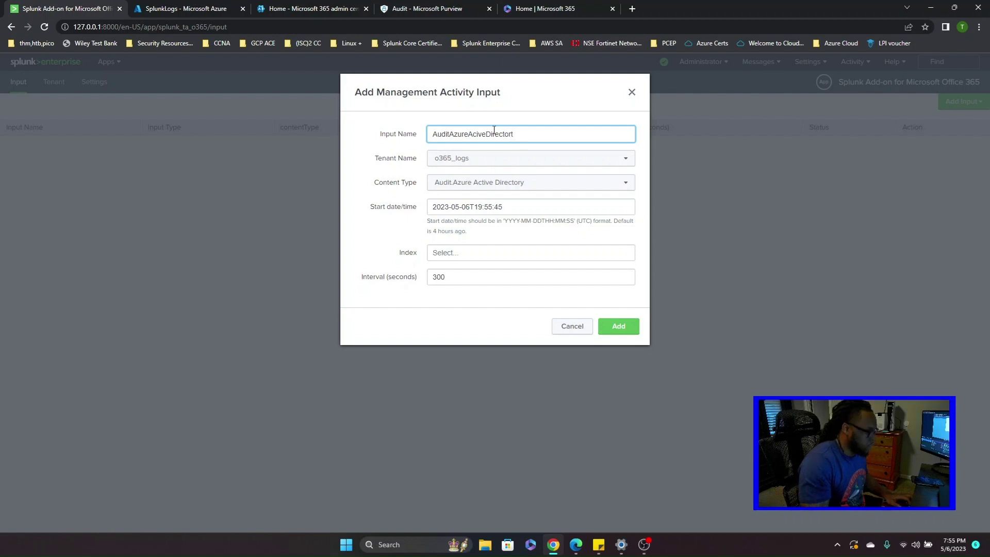
text(ry)
click(464, 254)
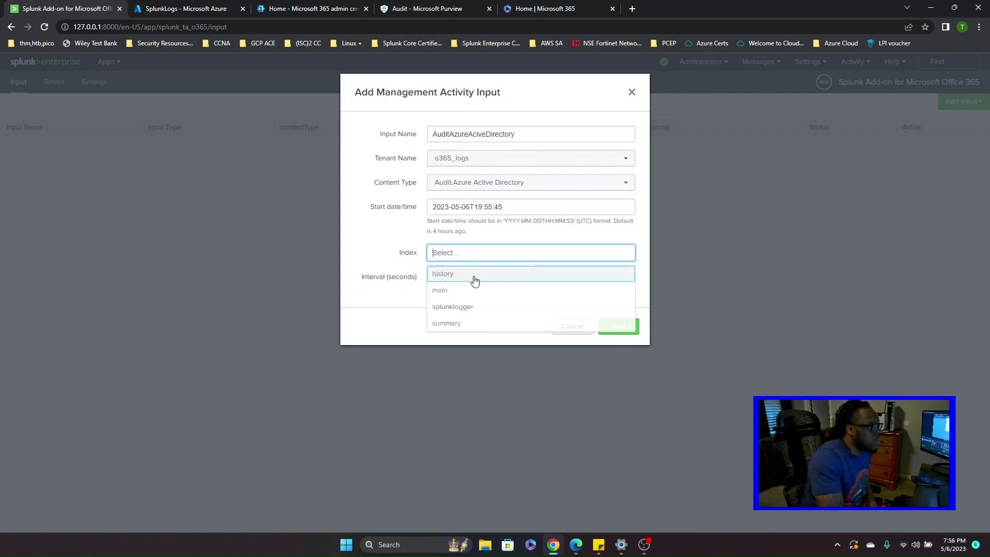
click(478, 296)
click(624, 329)
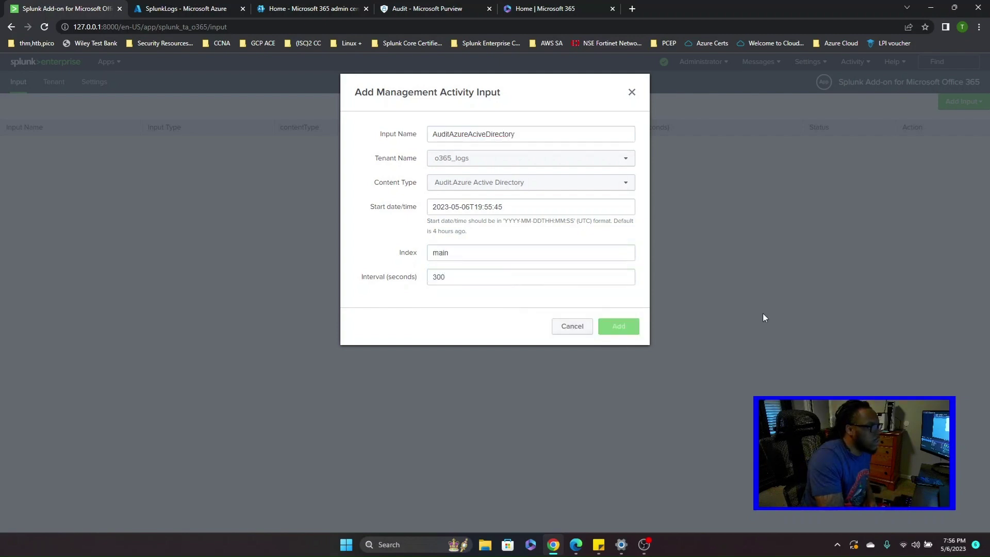
click(464, 190)
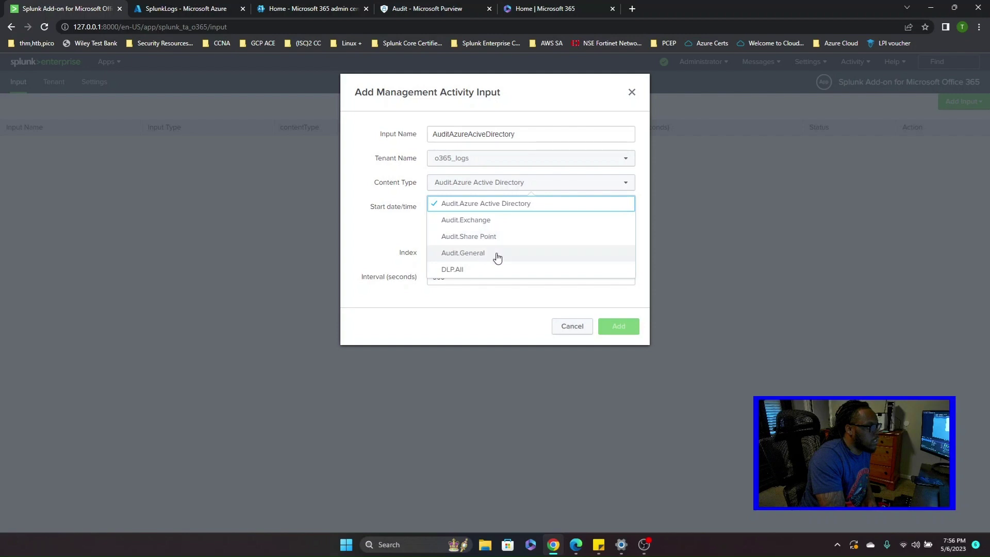
click(743, 304)
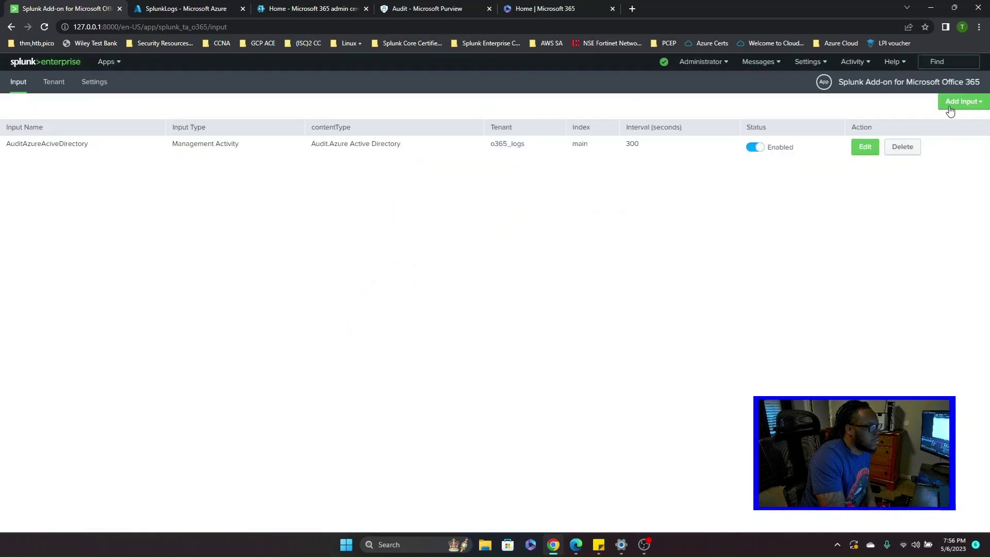
- Create the AuditExchange Management Activity input: tenant o365_logs, Audit.Exchange content, index main
click(958, 103)
click(918, 123)
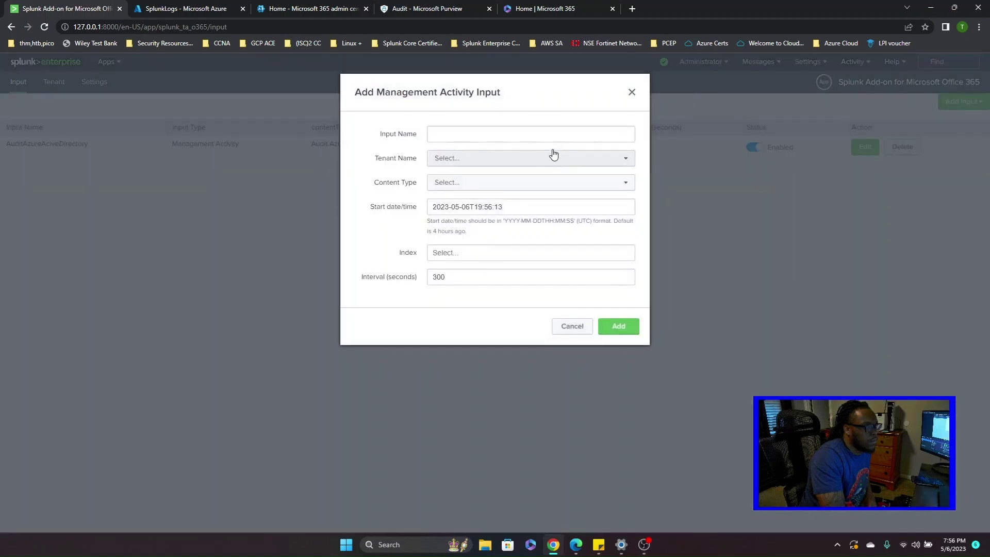
click(536, 156)
click(484, 180)
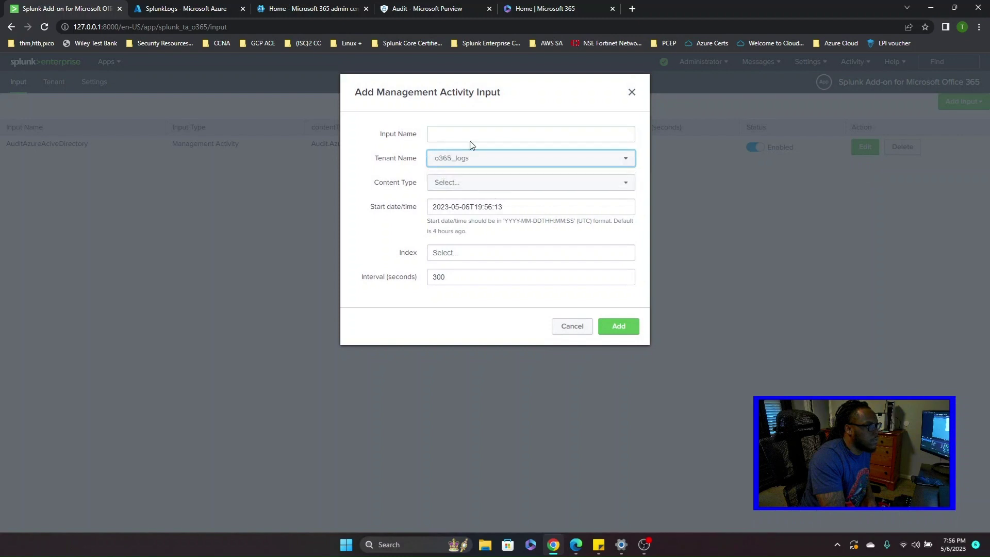
click(462, 182)
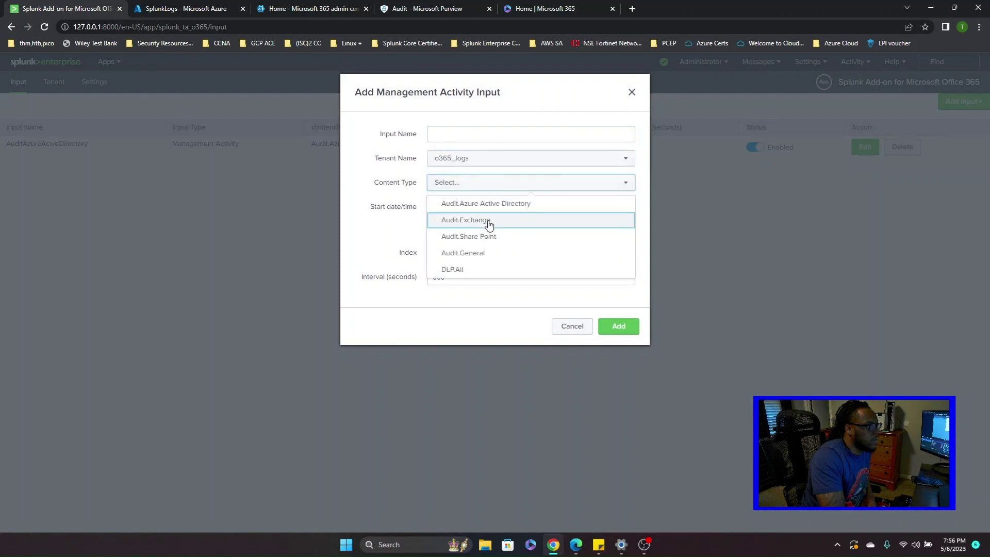
click(486, 222)
click(459, 135)
text(Audi)
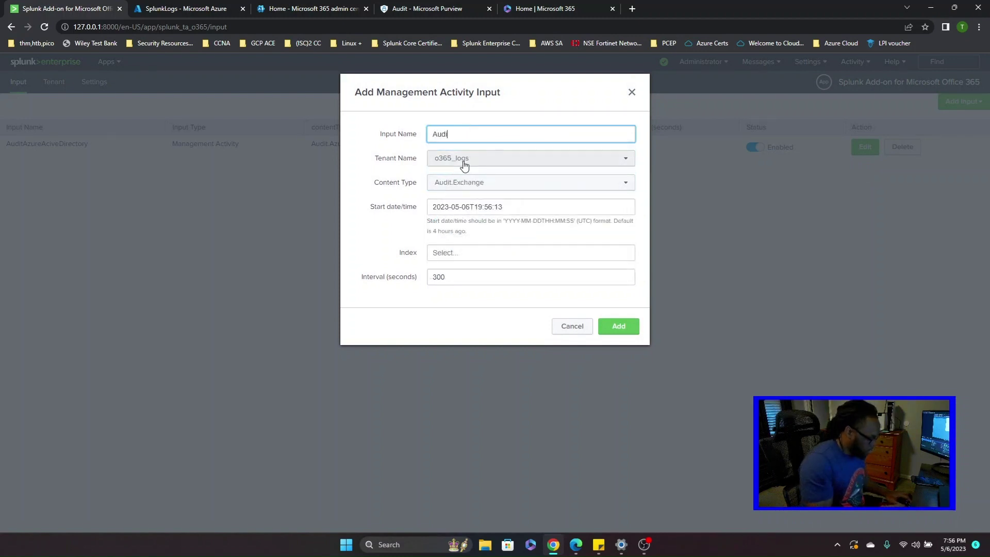
text(tExchan)
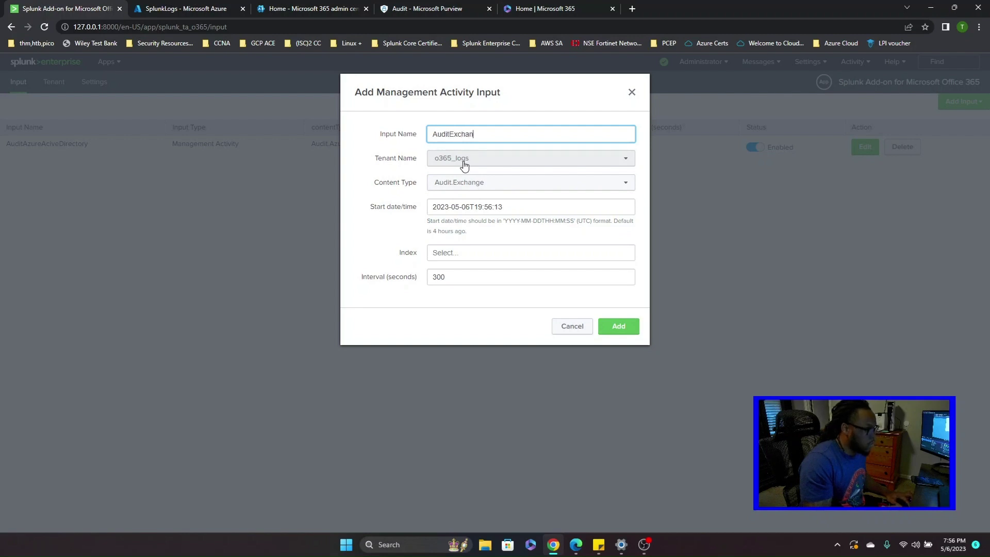
text(ge)
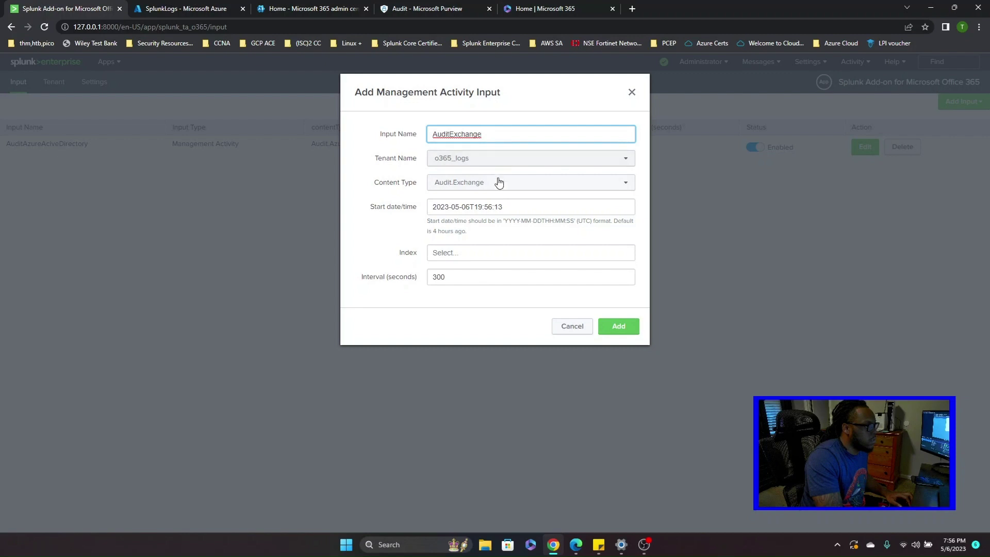
click(499, 184)
click(400, 223)
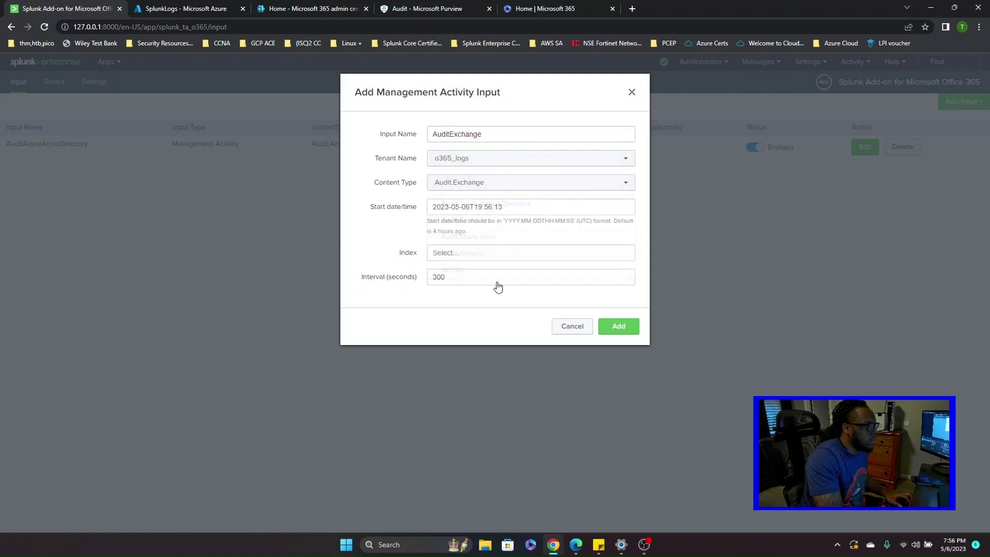
click(522, 259)
click(480, 288)
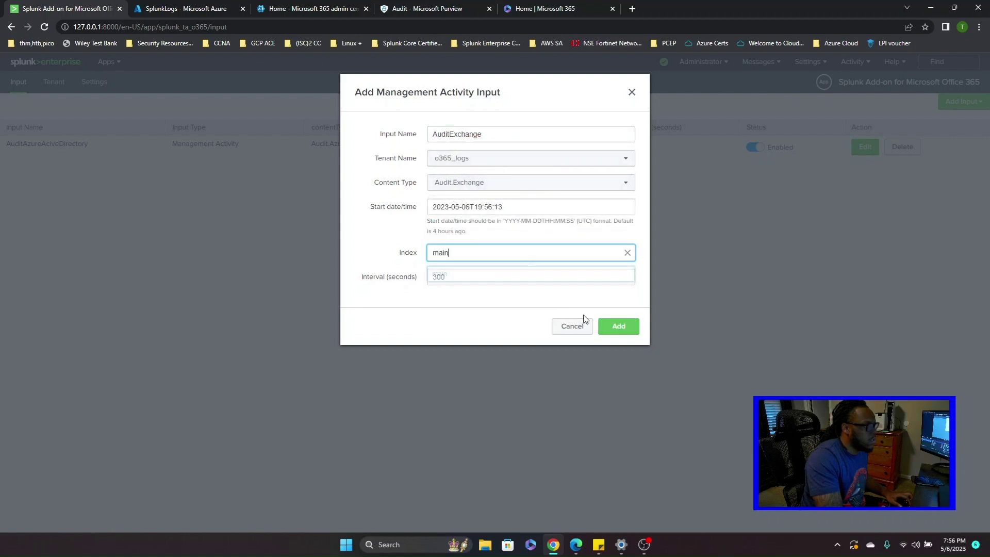
click(624, 326)
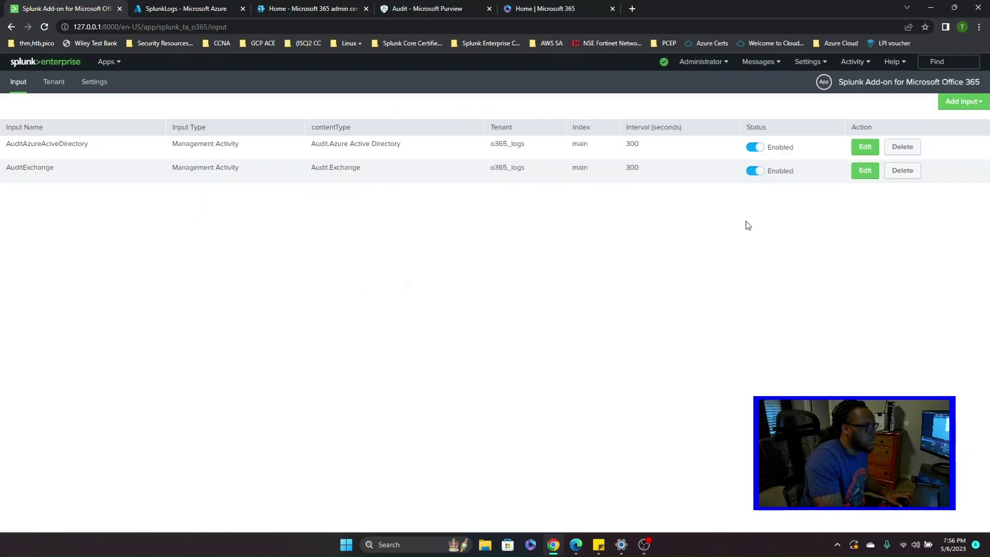
- Set up the AuditSharePoint input with tenant o365_logs, Audit.Share Point content and index main
click(967, 106)
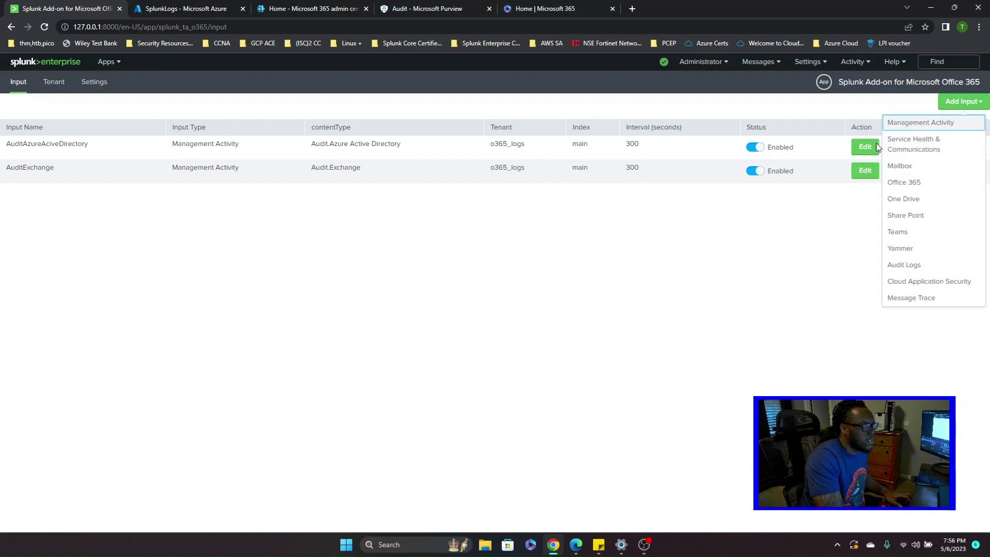
click(907, 123)
click(490, 158)
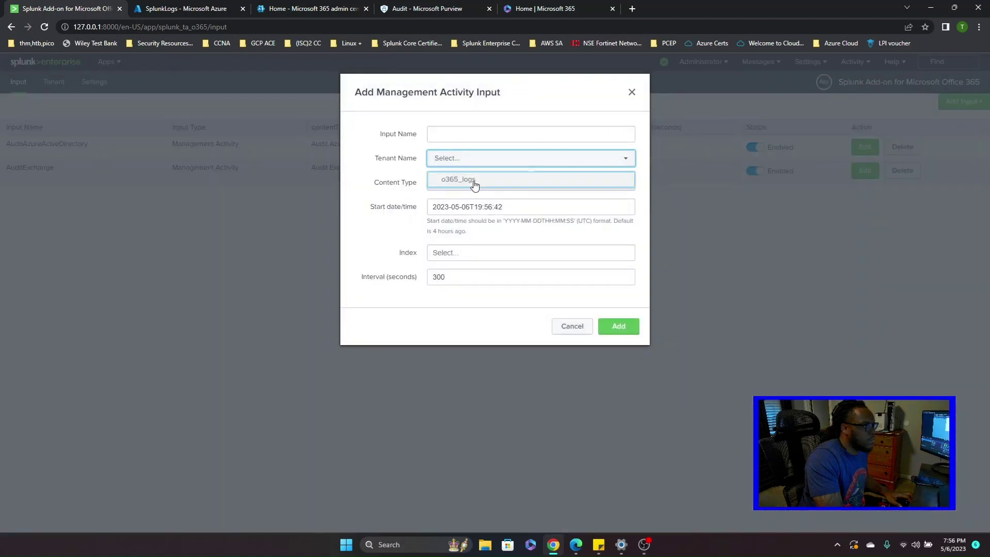
click(474, 181)
click(494, 184)
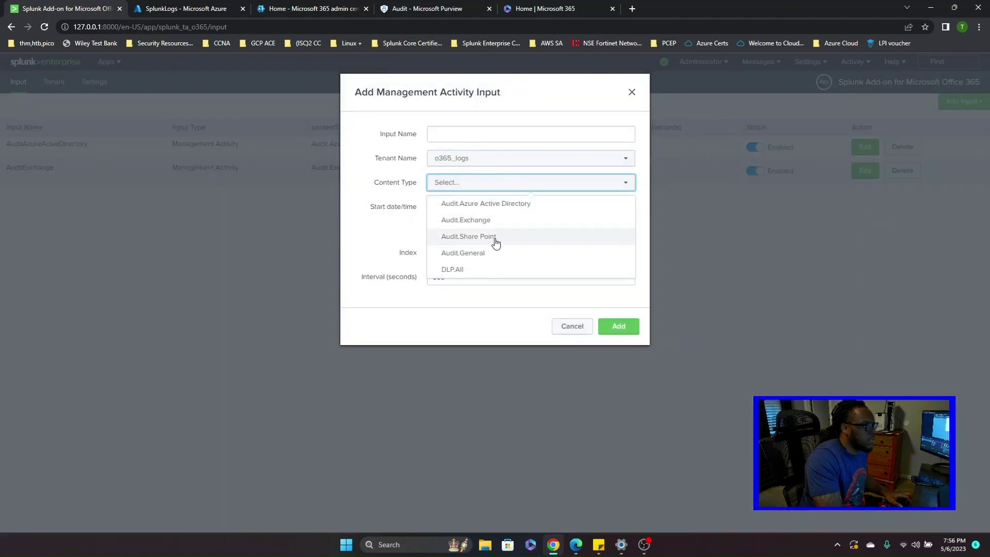
click(496, 241)
click(474, 132)
text(Audit)
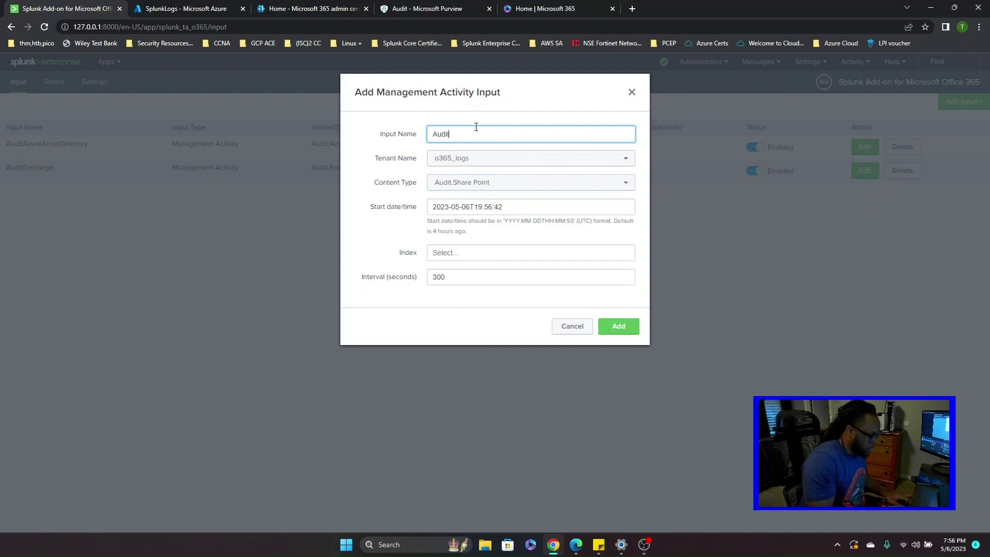
text(SharePo)
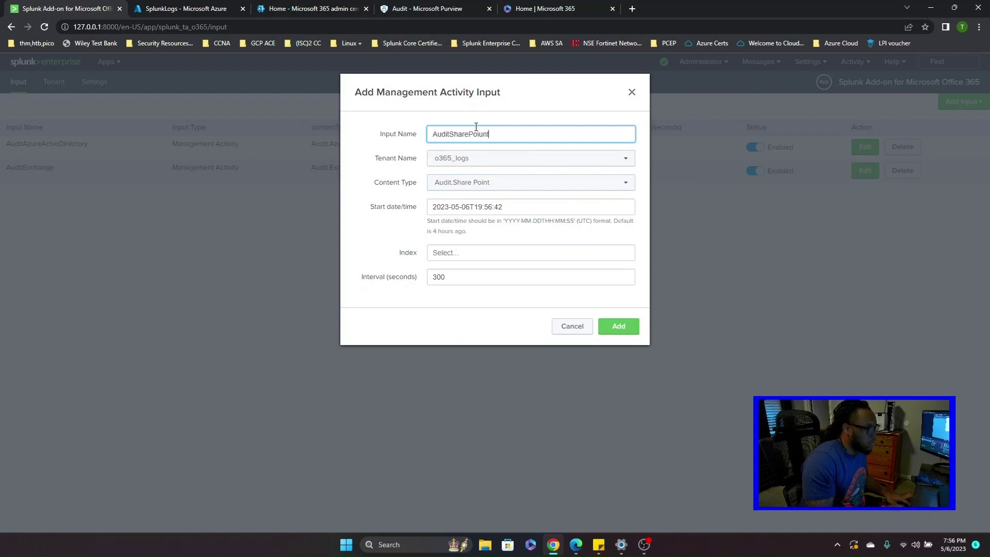
text(int)
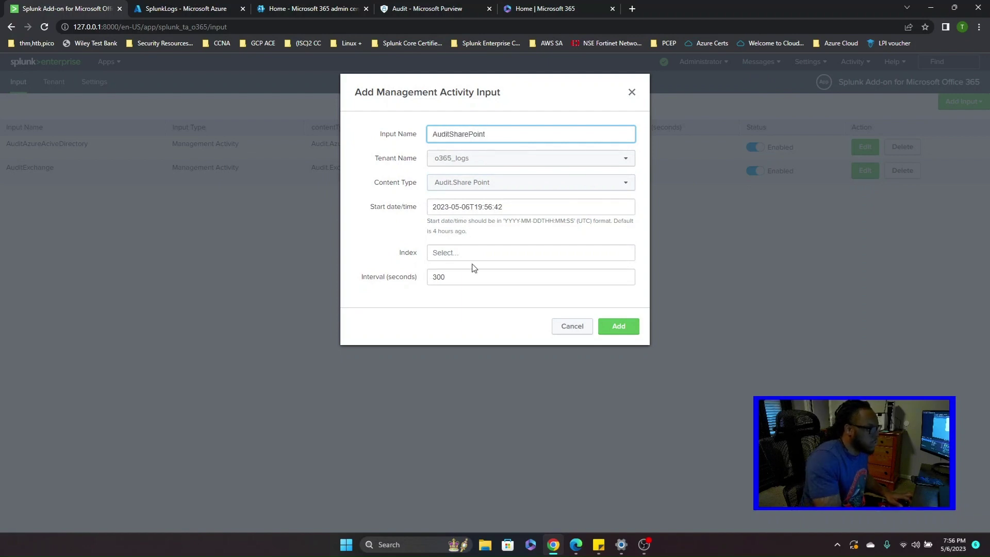
click(470, 254)
click(458, 291)
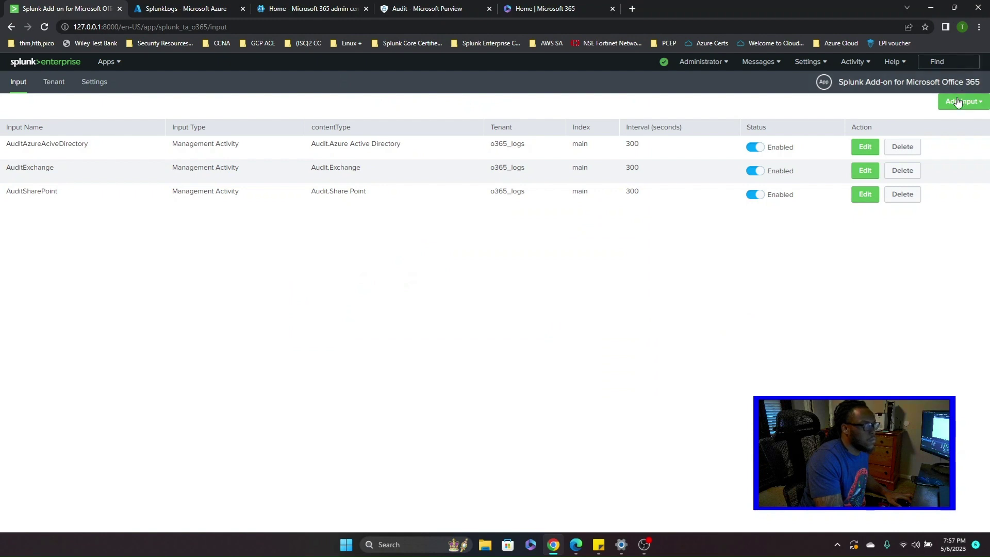
click(957, 101)
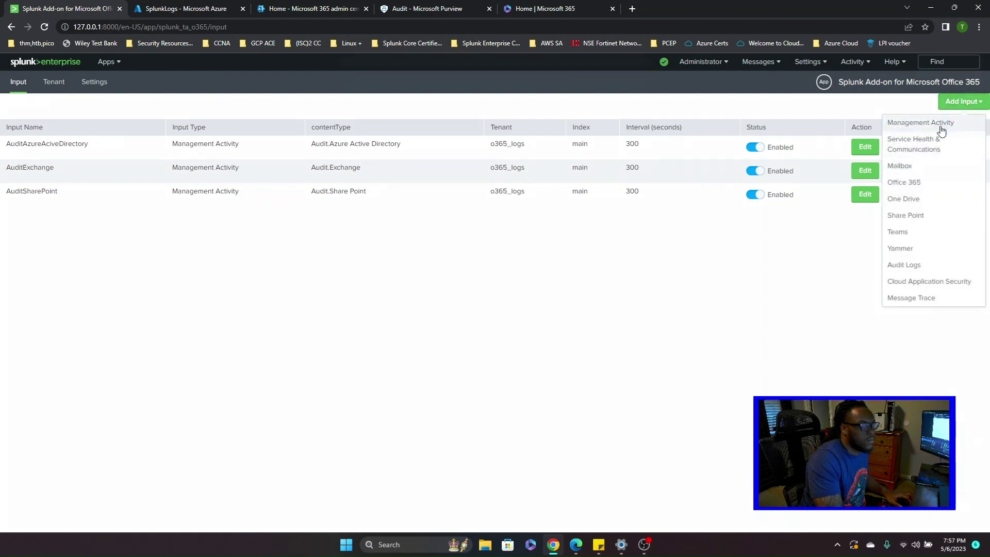
- Create the AuditGeneral input with tenant o365_logs, Audit.General content and index main
click(940, 127)
click(480, 164)
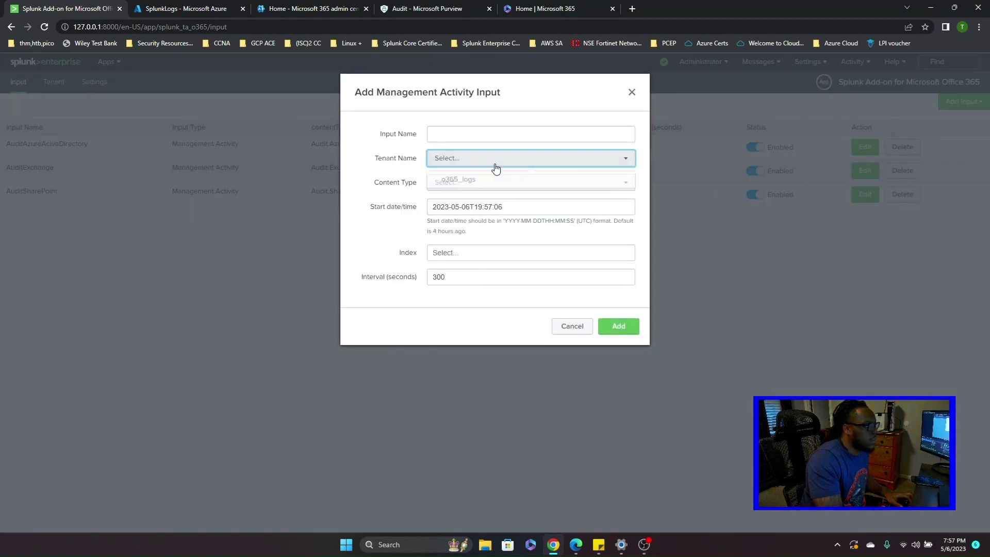
click(476, 184)
click(456, 187)
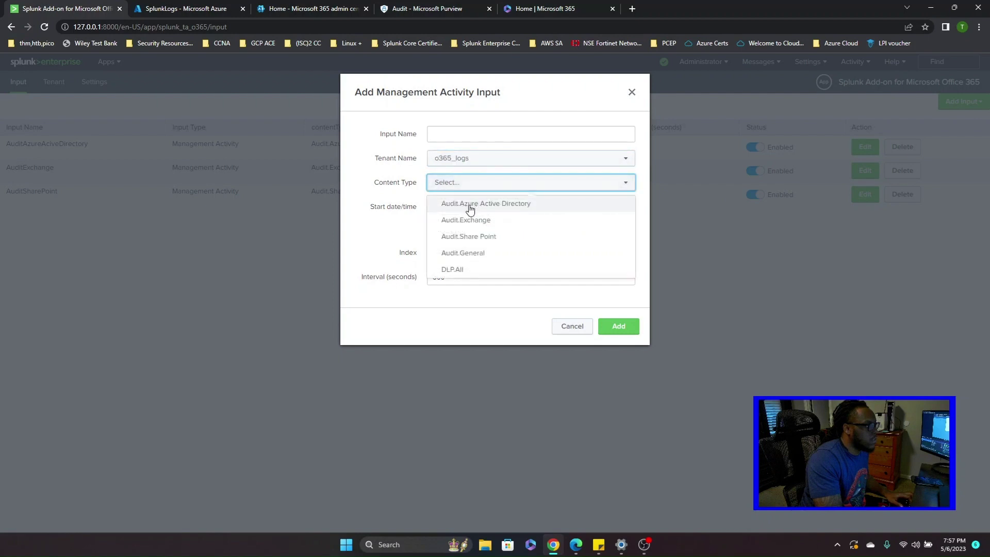
click(491, 255)
click(493, 133)
text(AuditGeneral)
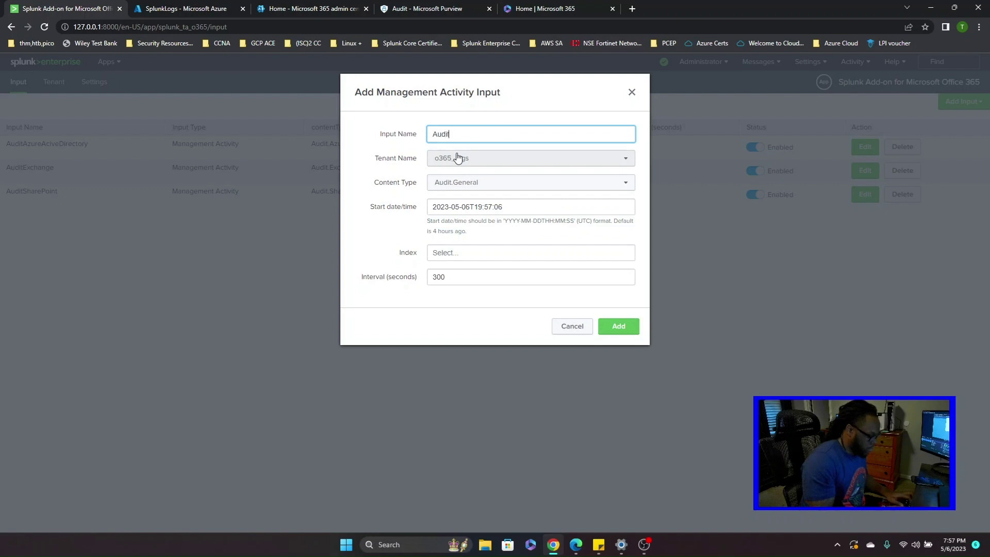
click(466, 252)
click(466, 292)
click(606, 326)
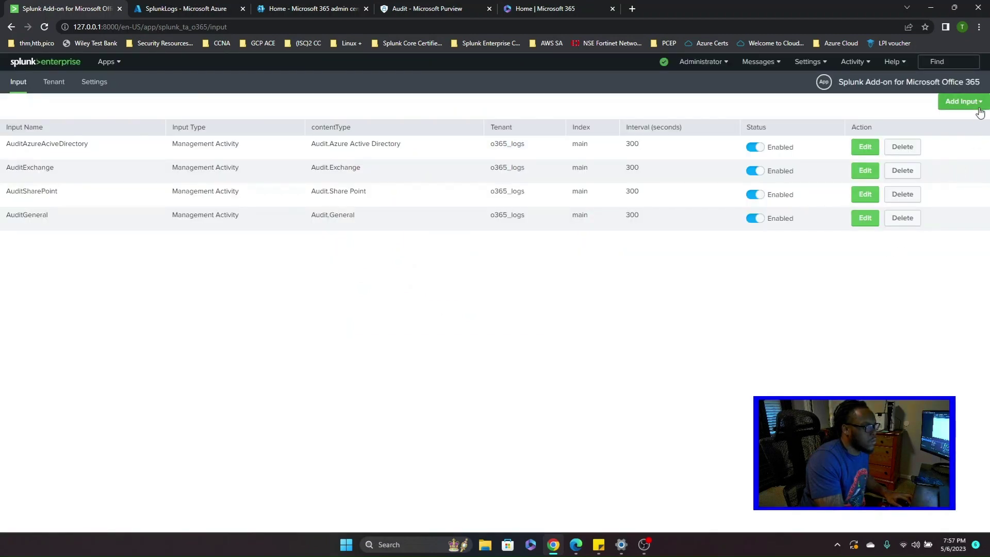
- Create the ServiceHealth input: Service Health content, tenant o365_logs, index main
click(962, 101)
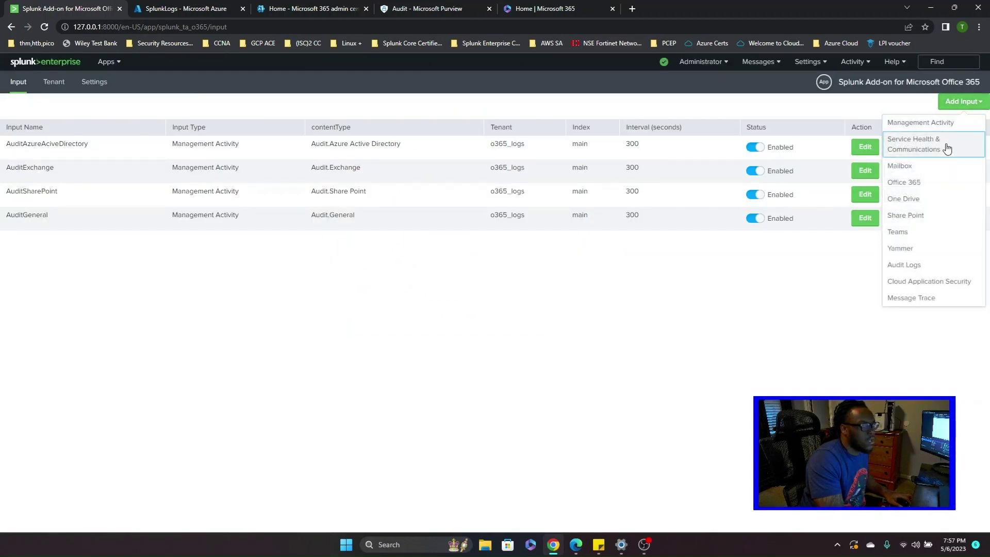
click(953, 147)
click(442, 186)
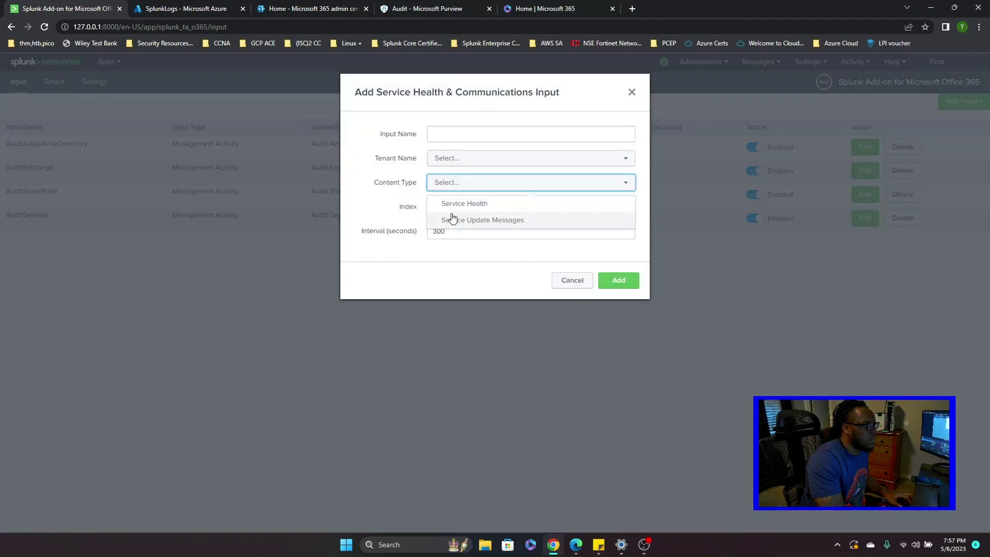
click(459, 204)
click(464, 161)
click(462, 186)
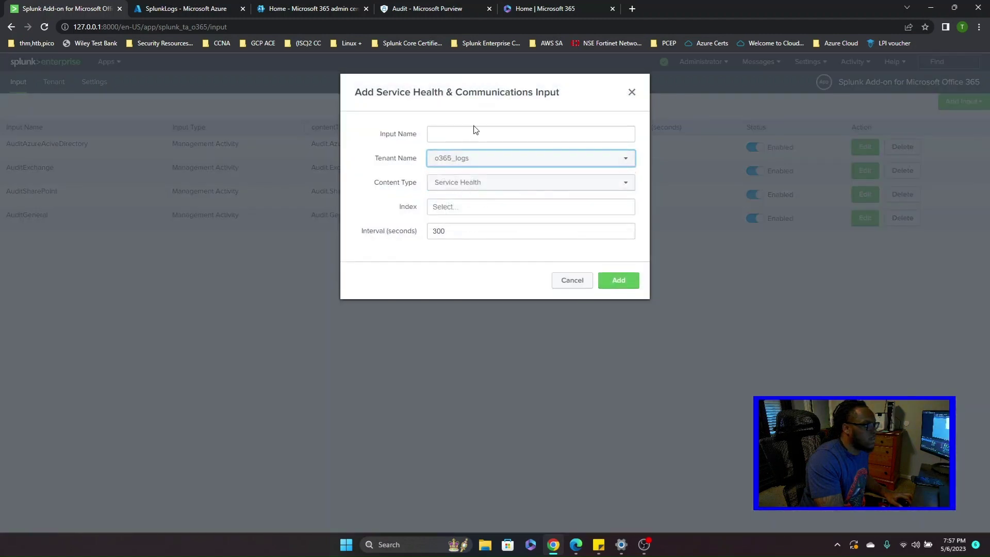
click(479, 128)
text(ServiceHealth)
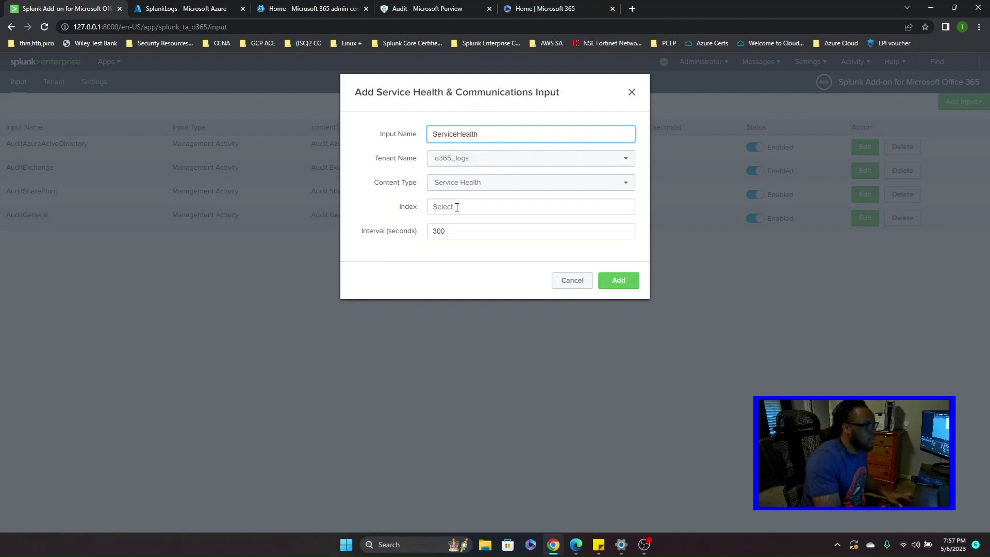
click(457, 207)
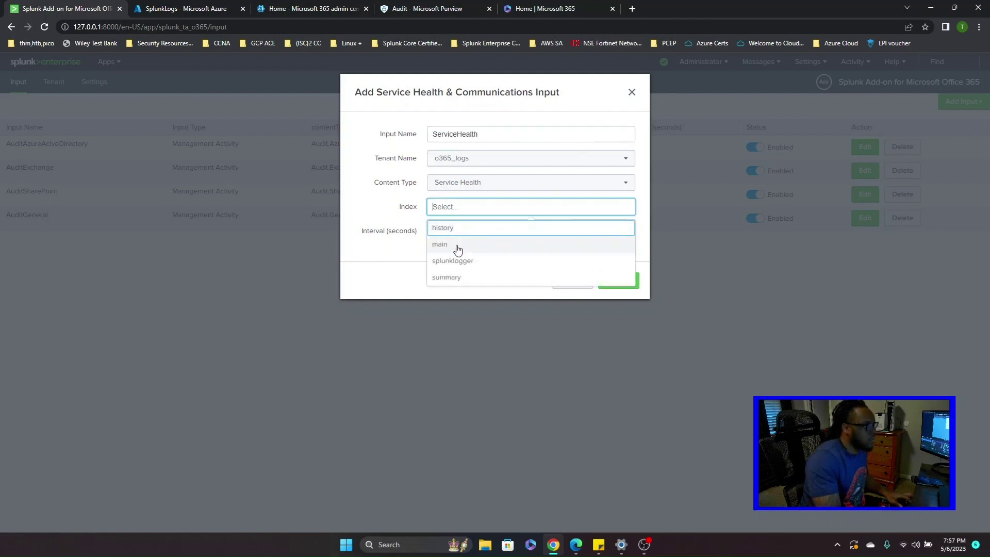
click(458, 246)
click(614, 280)
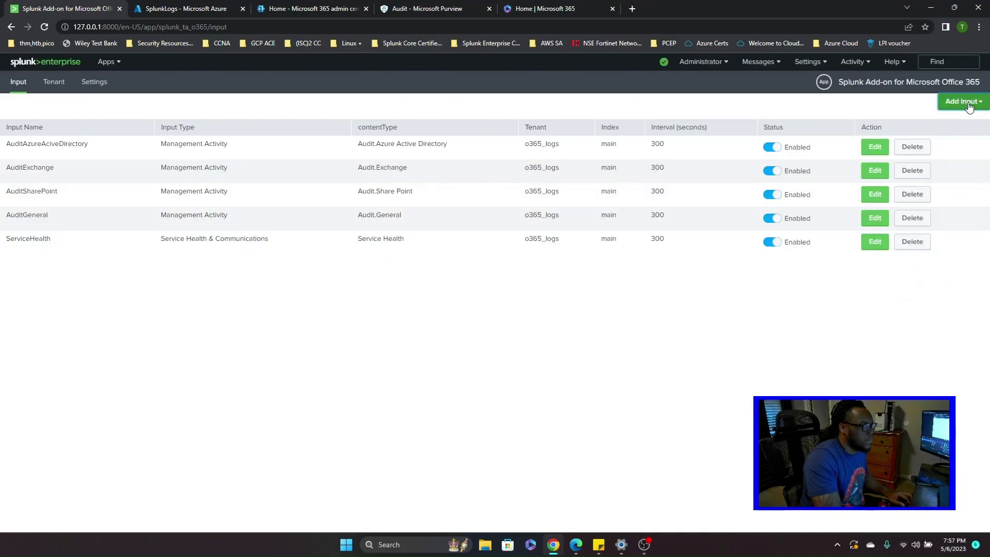
- Create the ServiceUpdateMsg input: Service Update Messages content, tenant o365_logs, index main
click(957, 102)
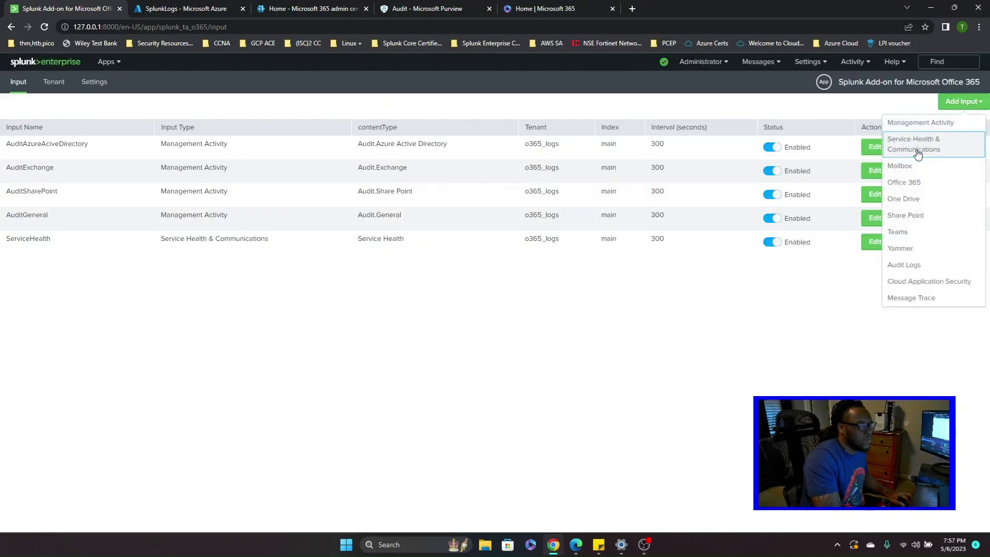
click(917, 149)
click(491, 190)
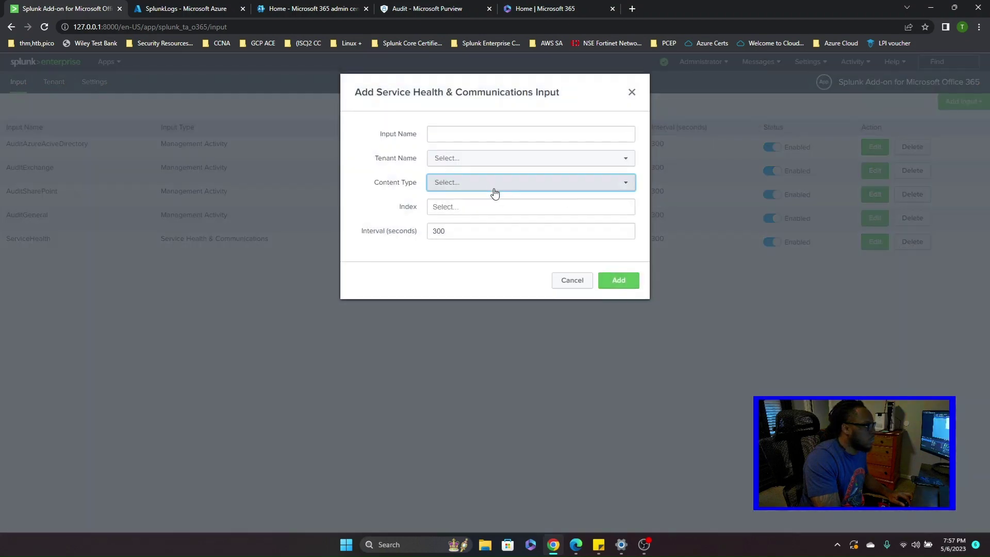
click(470, 219)
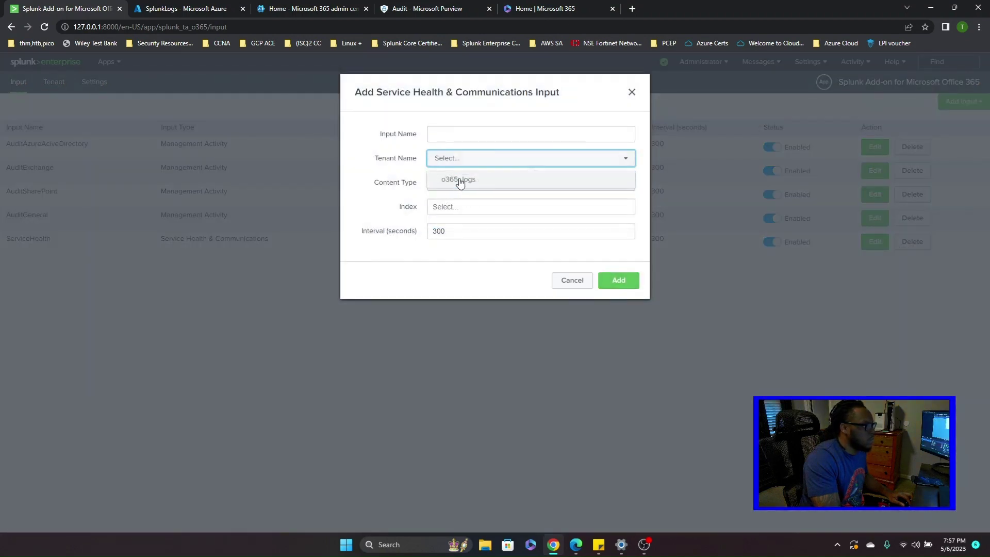
click(456, 180)
click(470, 134)
text(Sre)
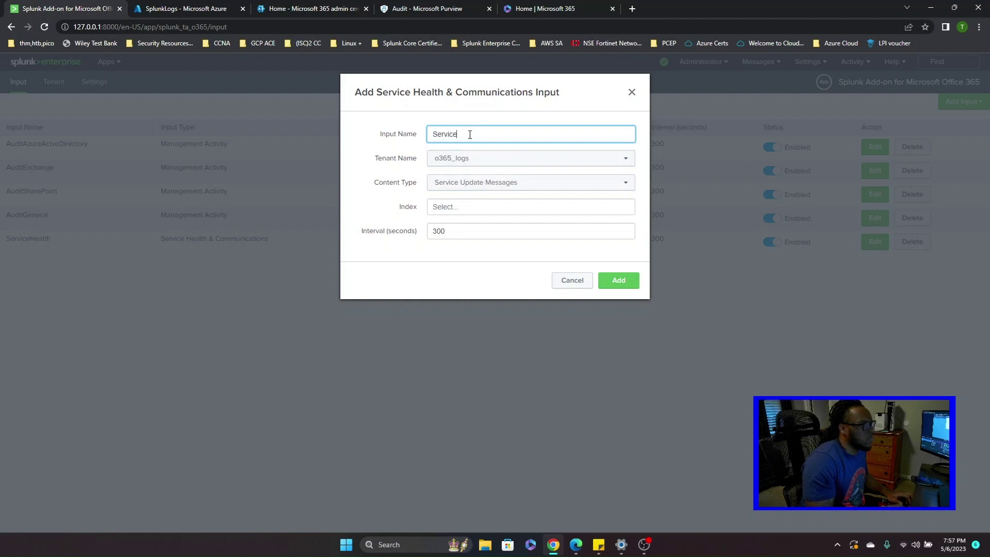
text(viceUpdate)
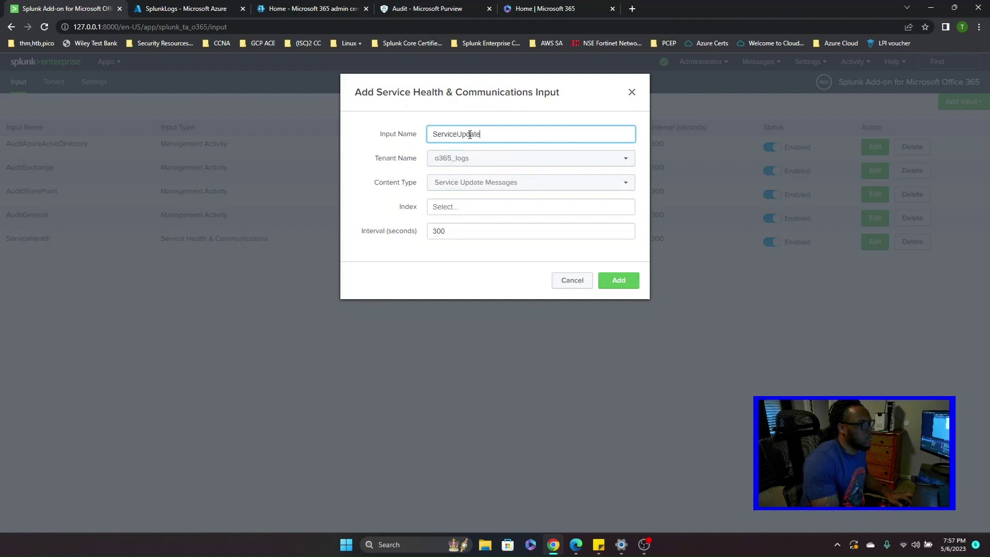
text(MS)
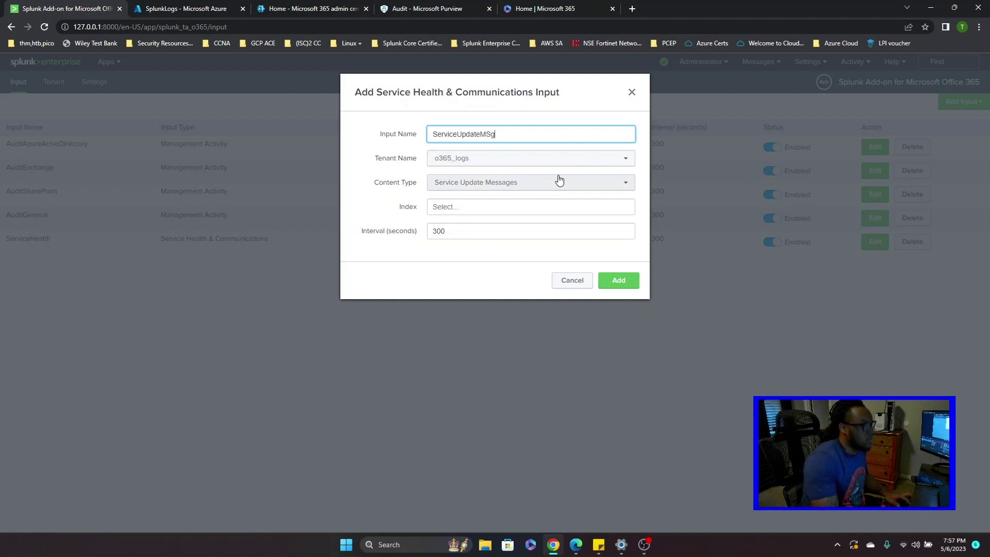
text(g)
click(491, 134)
key(BackSpace)
text(s)
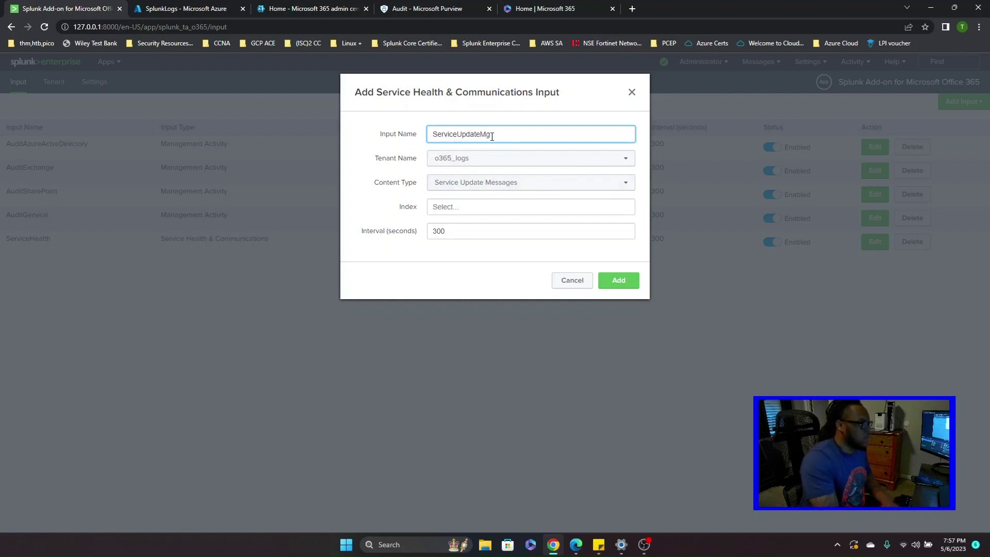
click(548, 206)
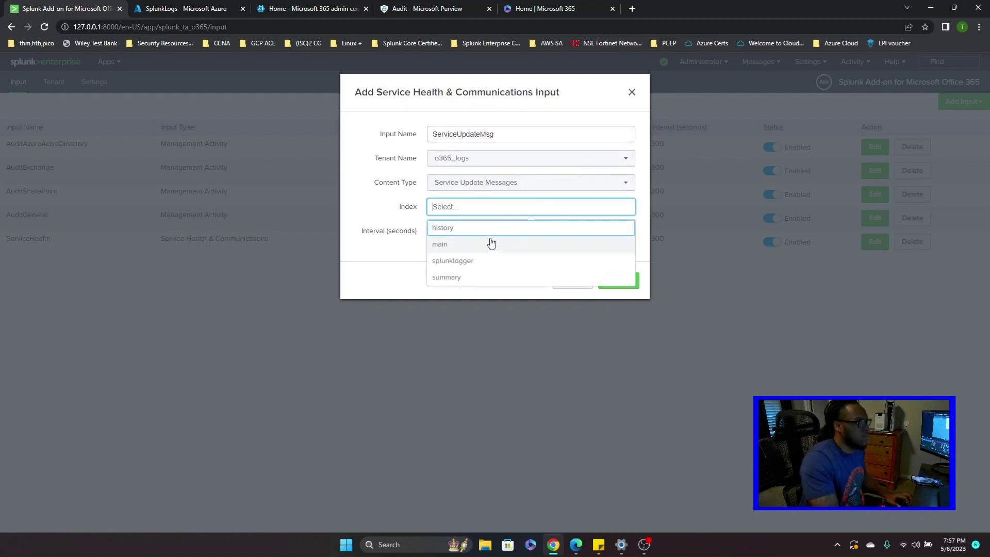
click(490, 243)
click(620, 280)
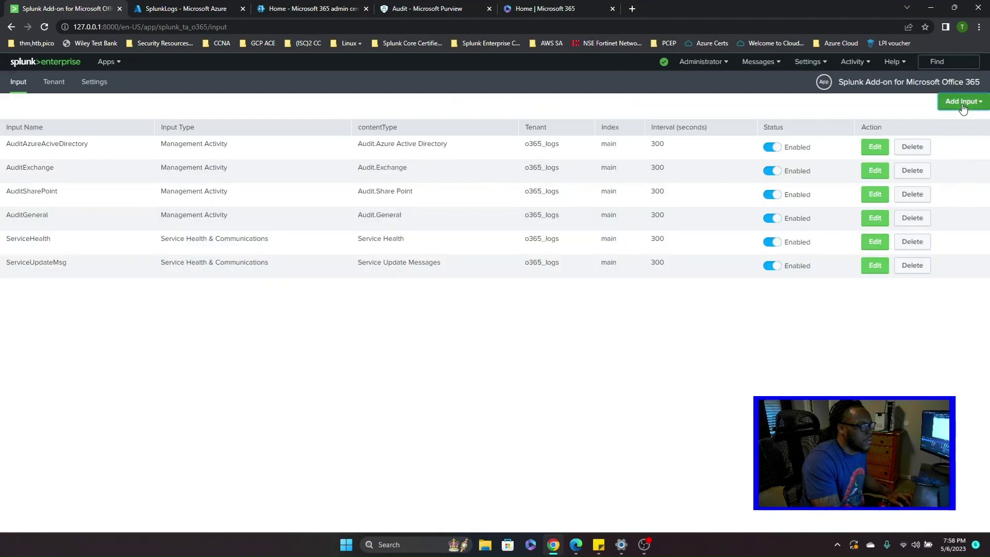
click(962, 101)
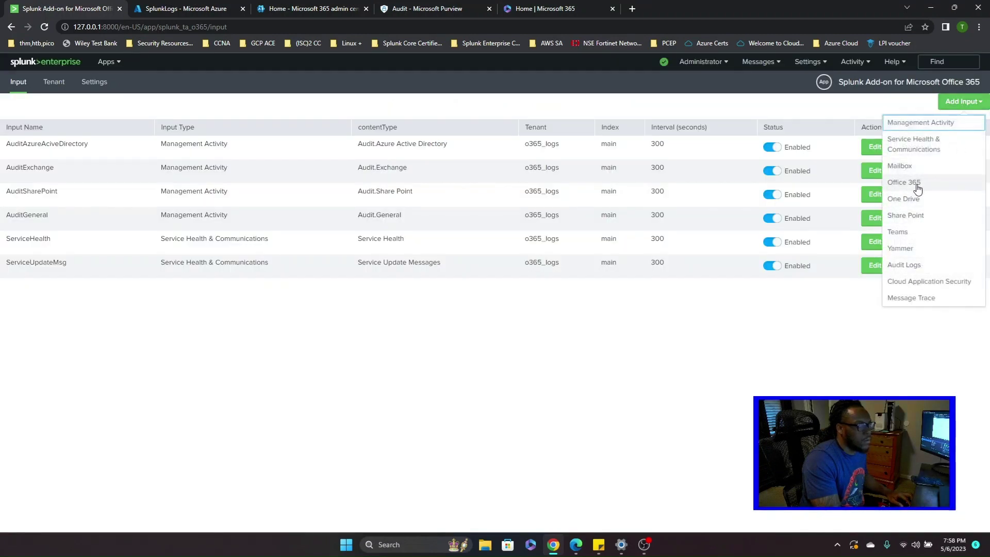
- Create the Office365FGroups input for Groups Activity Detail on o365_logs into index main
click(913, 183)
click(546, 158)
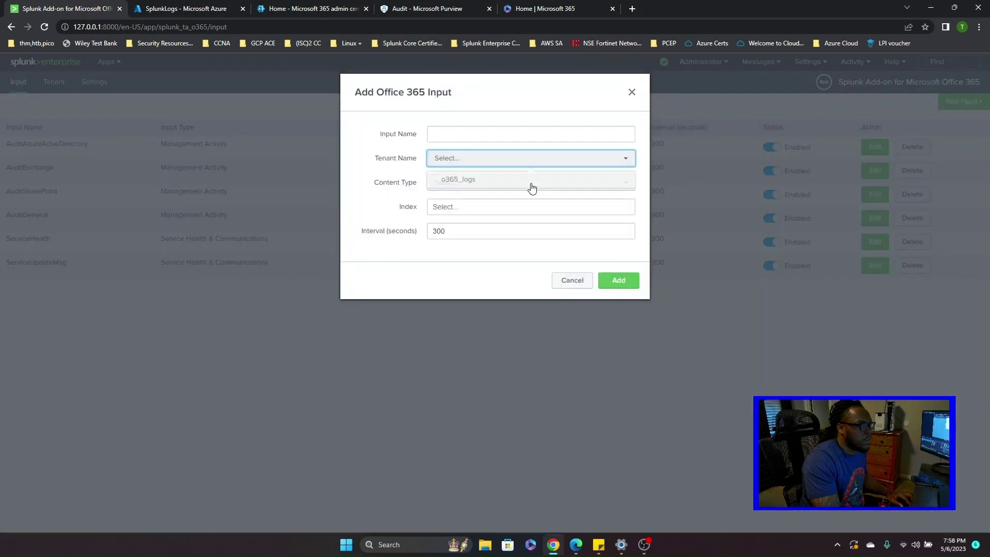
click(515, 179)
click(469, 186)
click(467, 205)
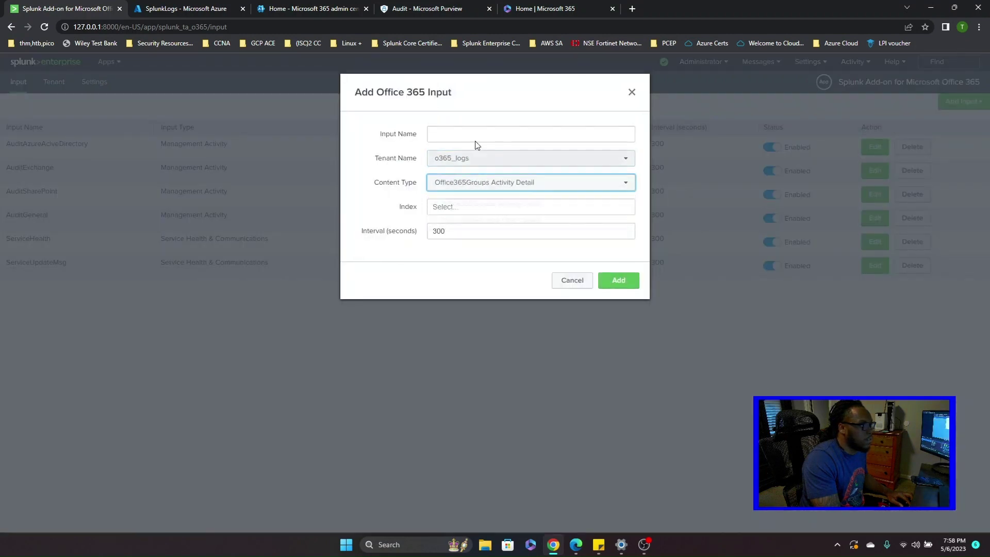
click(480, 135)
text(Office)
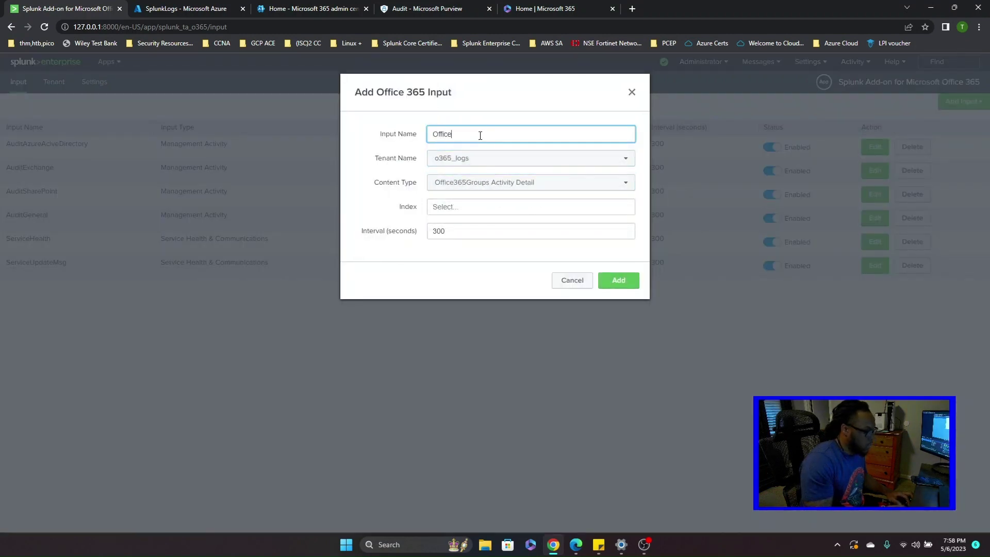
text(365F)
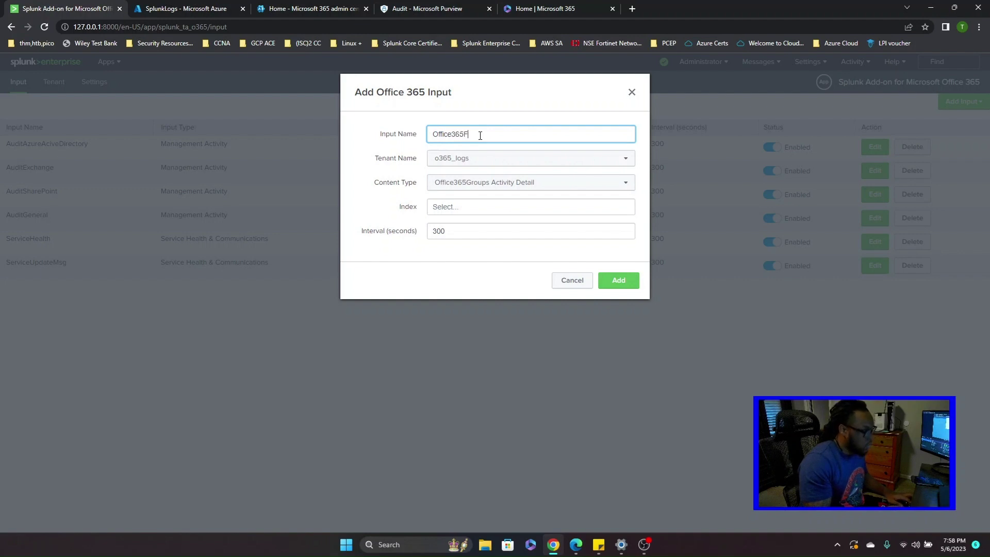
text(Group)
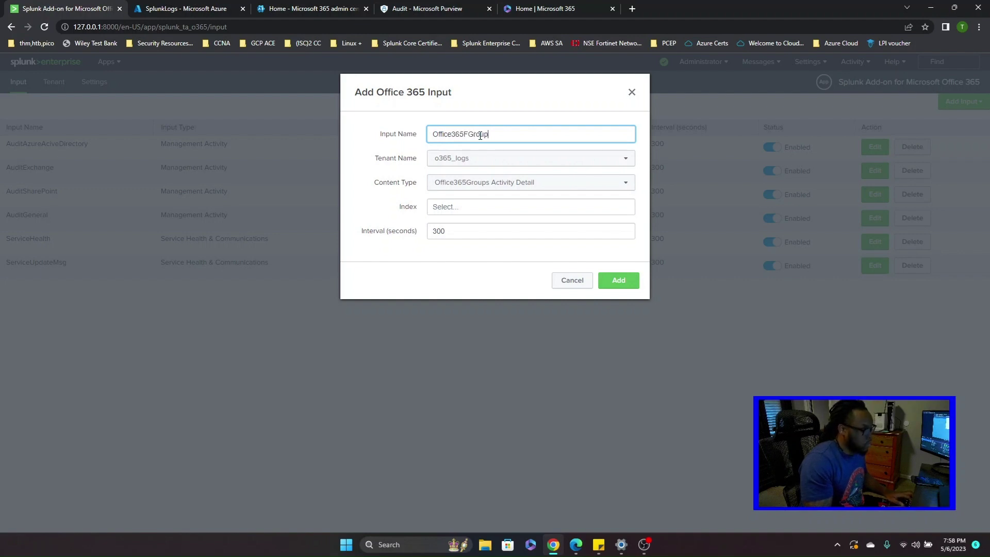
text(s)
click(497, 215)
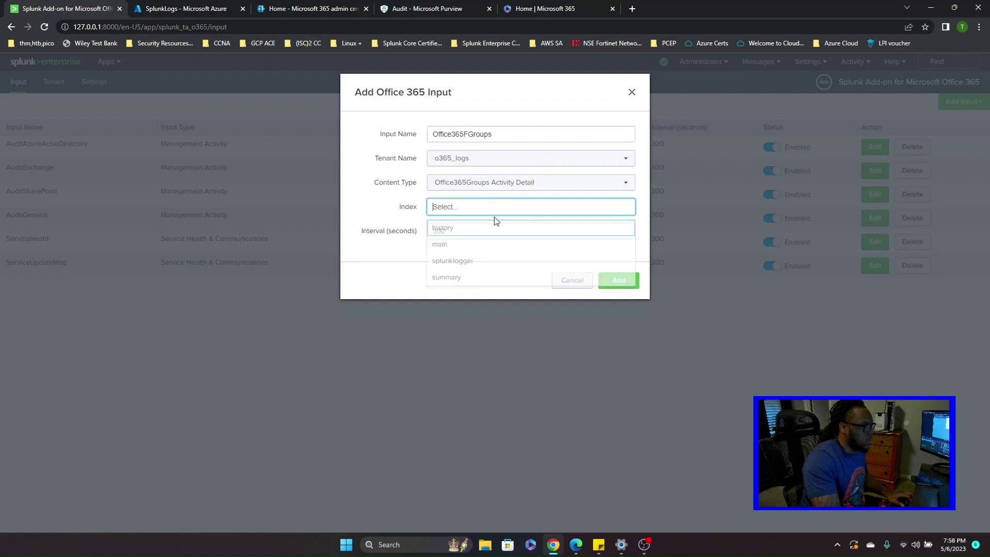
click(474, 243)
click(622, 283)
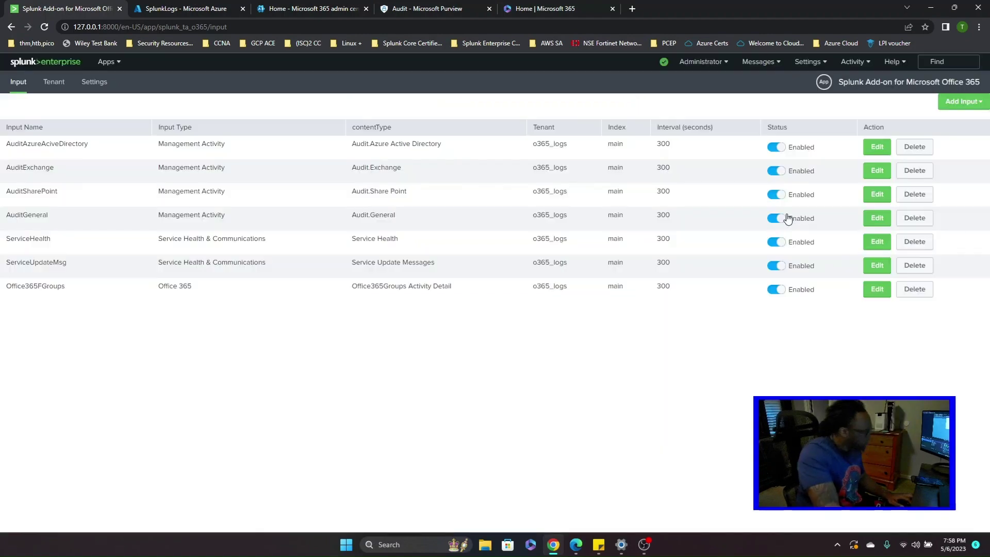
- Set up the Office365ServicesUserCounts input for Services User Counts on o365_logs, index main
click(957, 101)
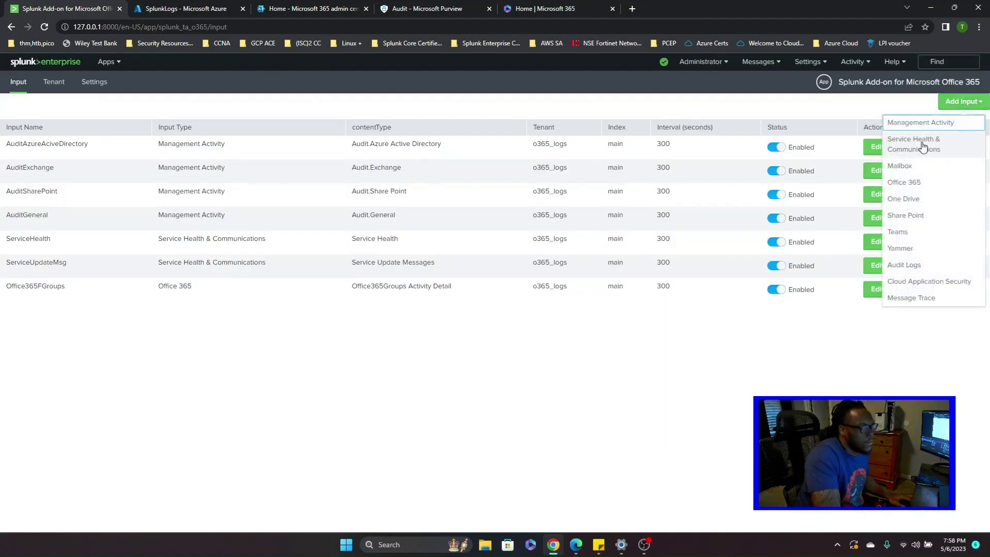
click(900, 184)
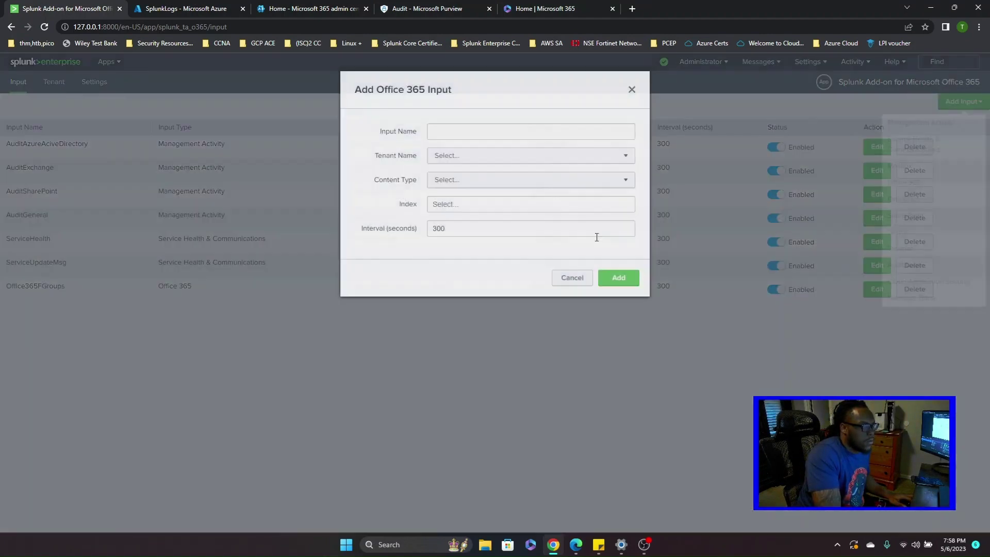
click(461, 183)
click(466, 219)
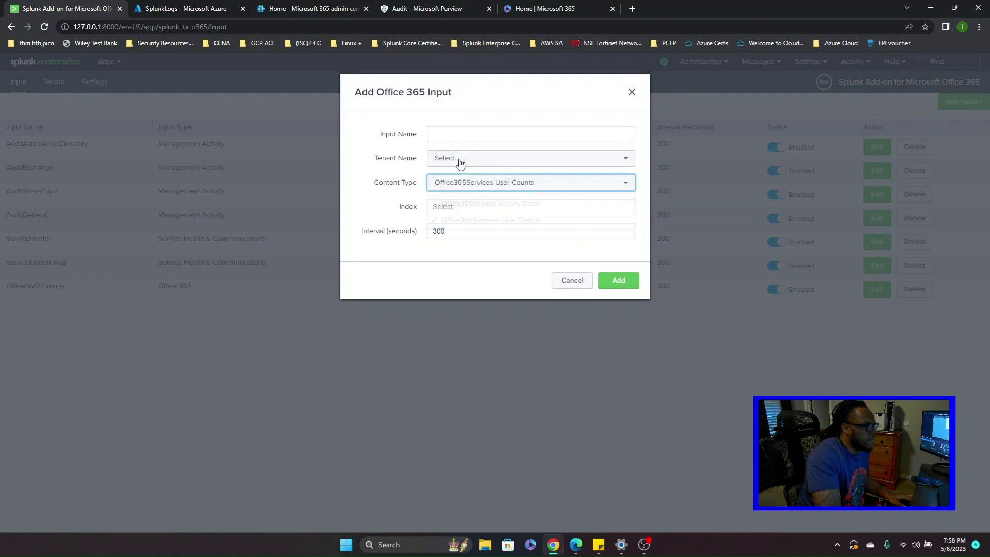
click(459, 158)
click(479, 179)
click(470, 131)
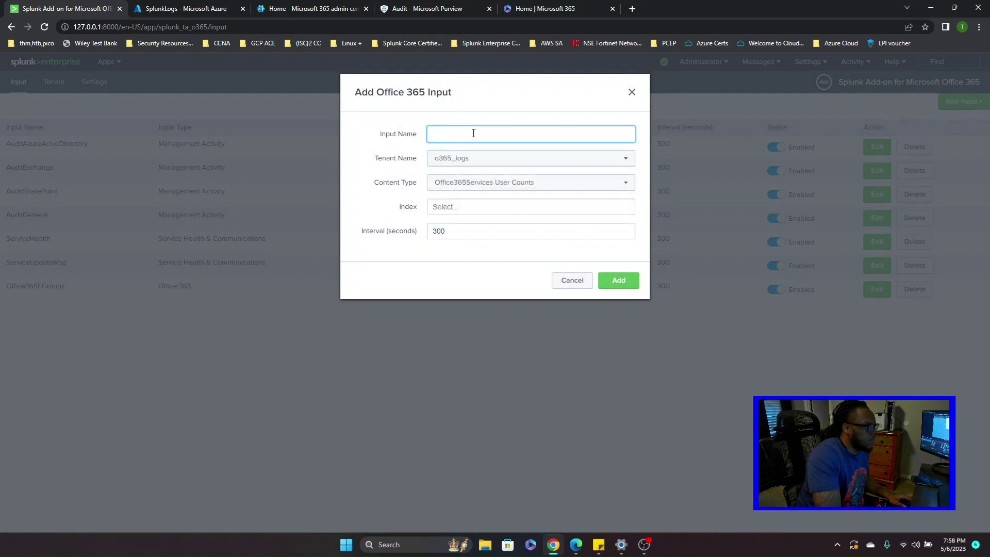
text(Office365Services)
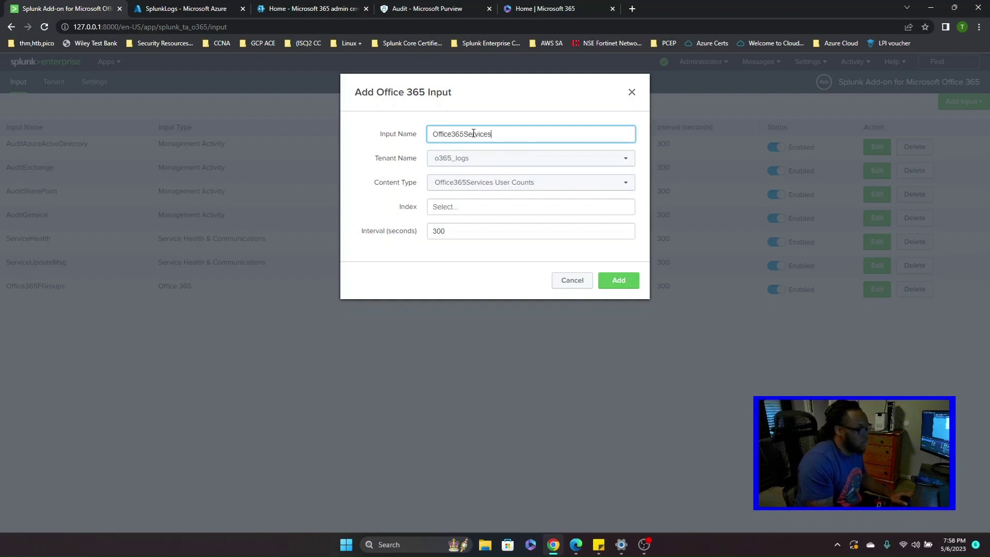
text(UserCounts)
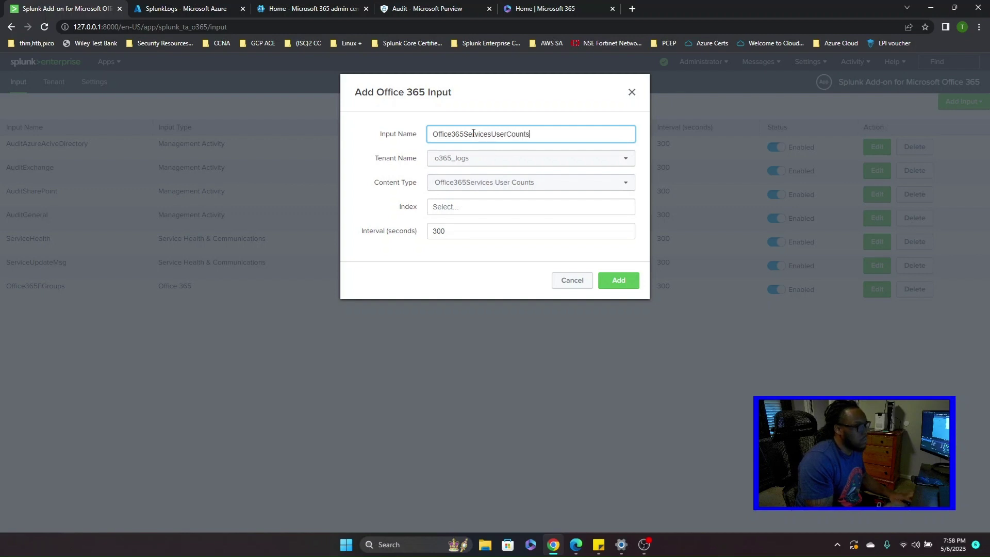
click(474, 206)
click(471, 246)
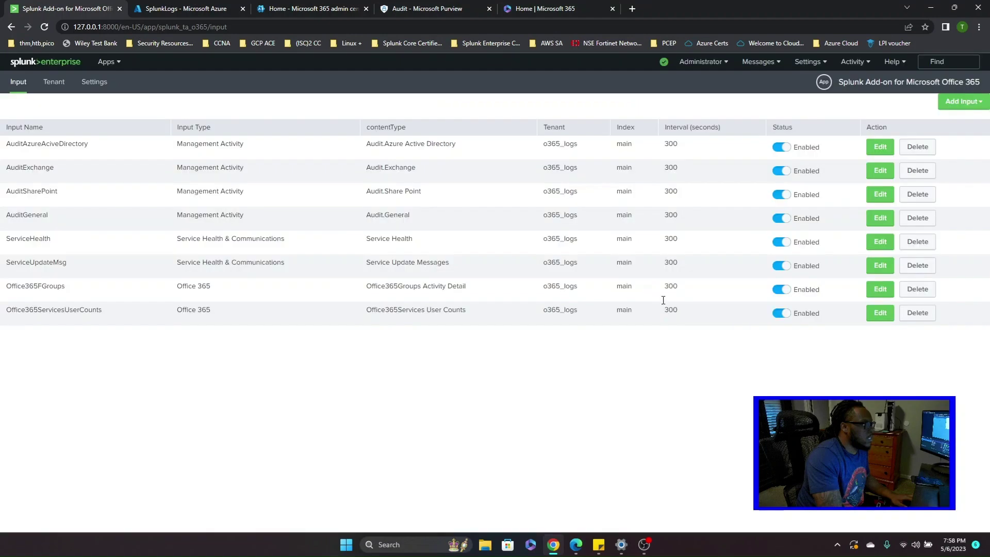
- Switch to Search & Reporting and run the search index=main
click(109, 62)
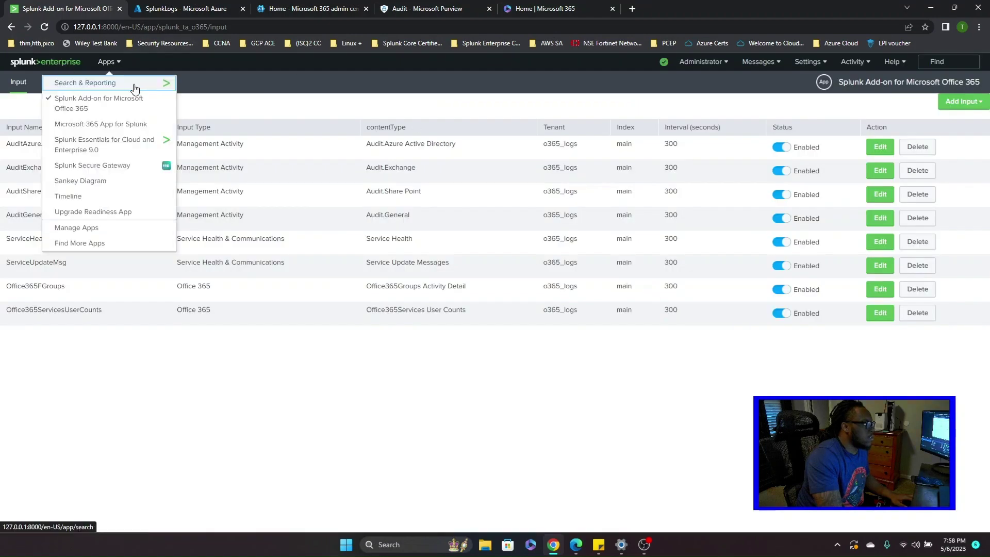
click(133, 85)
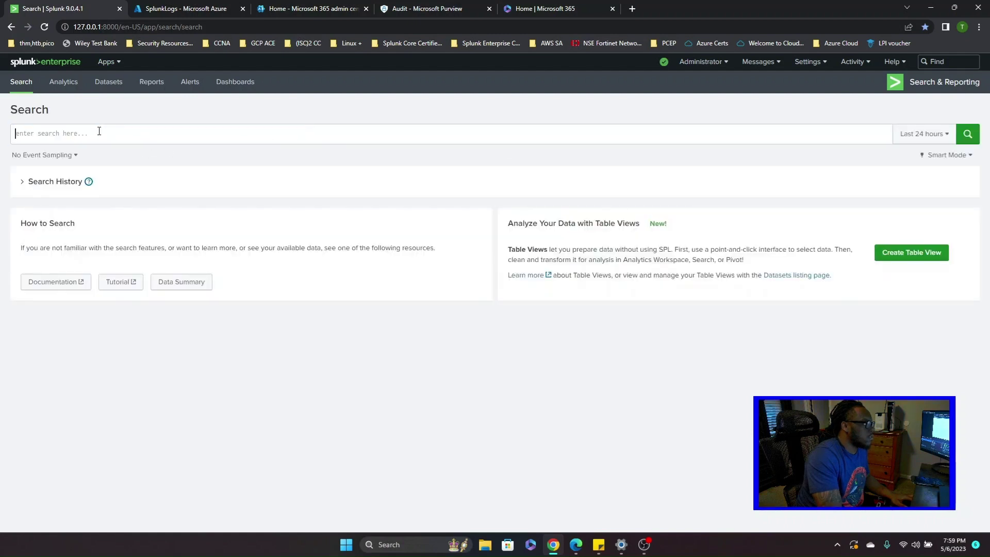
text(index)
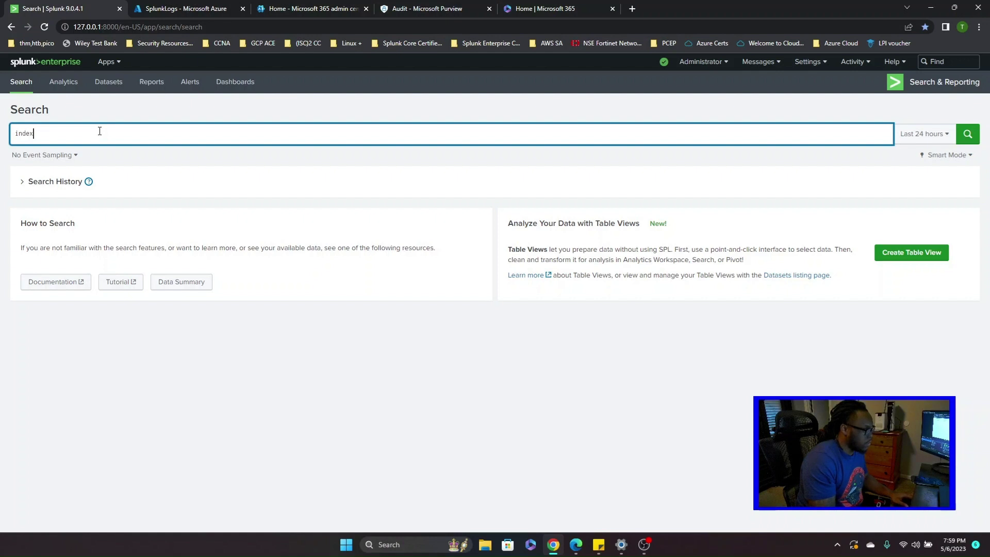
text(=)
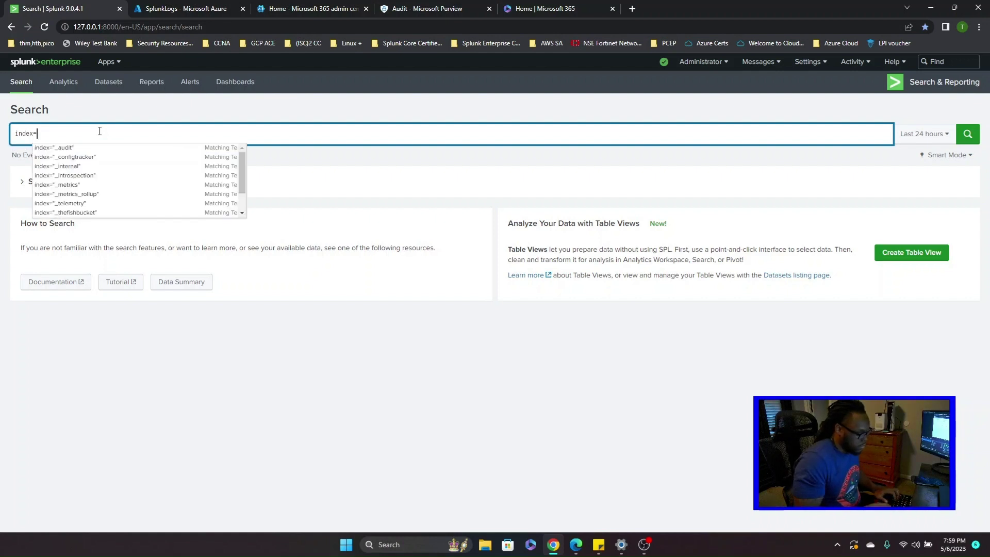
text(main)
key(Return)
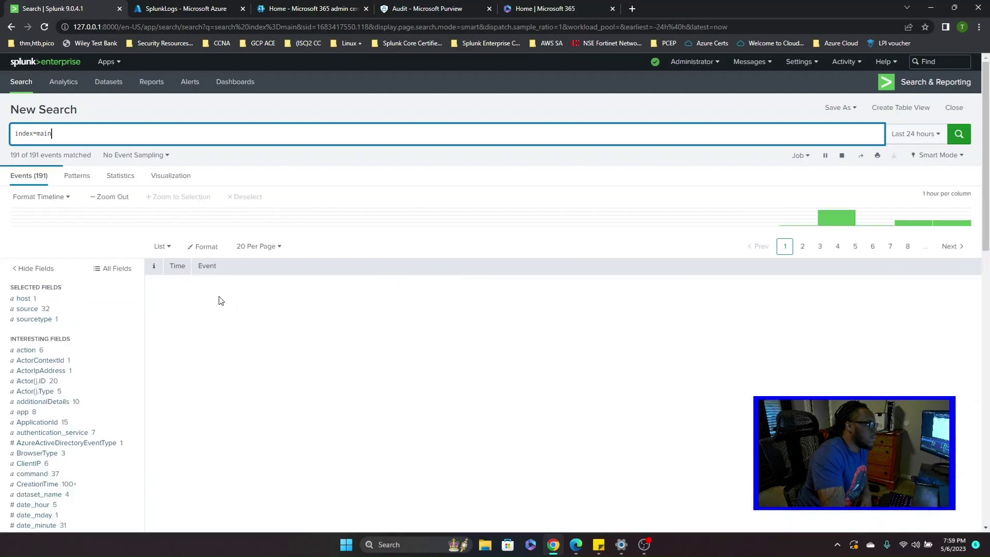
- Inspect the first event's UserId and UserLoggedIn operation, then check the admin center and Azure tabs
scroll(349, 326, down, 2)
scroll(435, 316, down, 2)
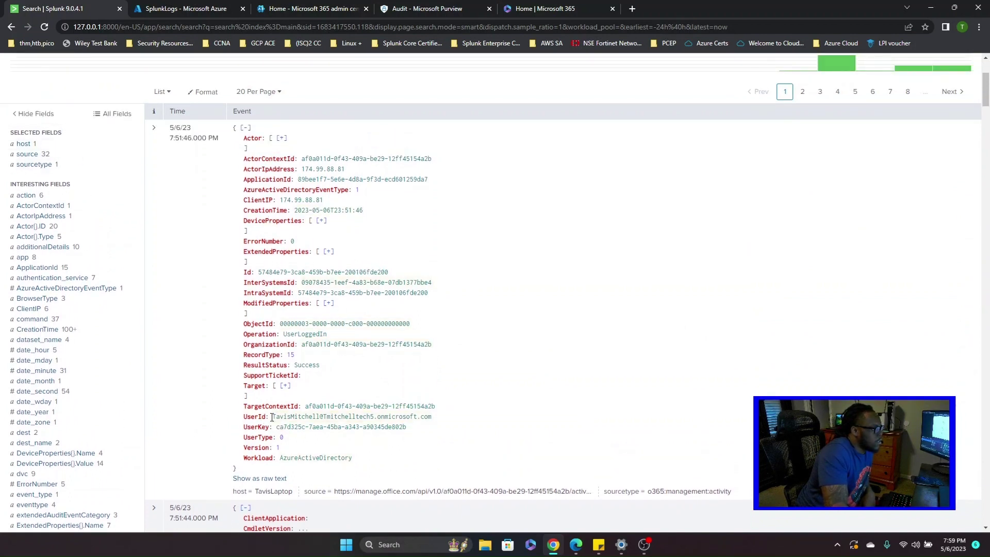
drag(275, 417, 453, 420)
click(372, 466)
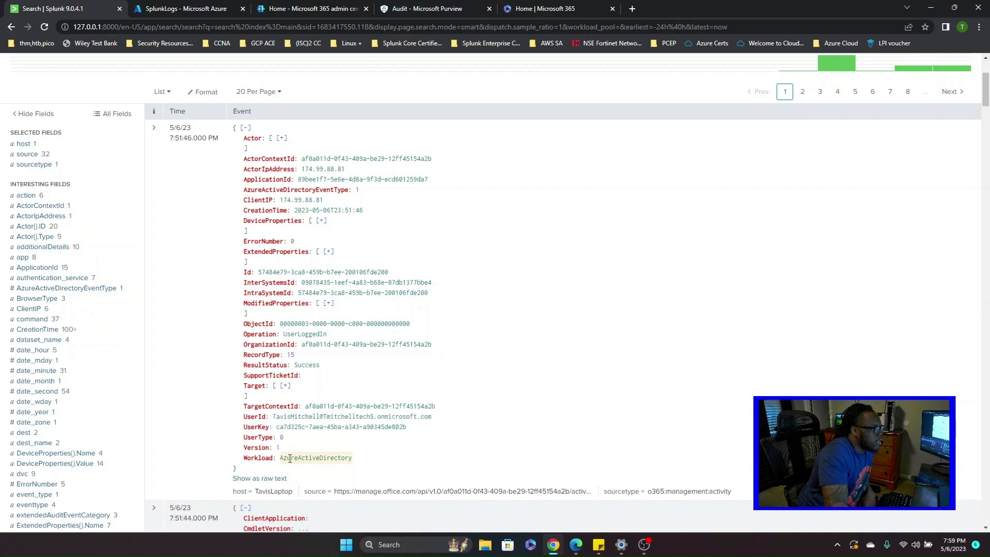
double_click(290, 334)
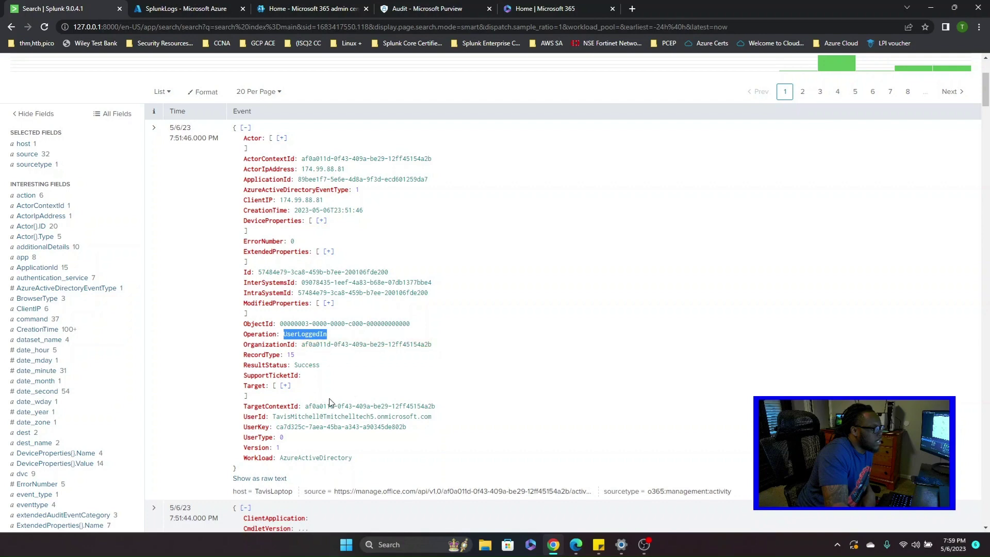
click(369, 374)
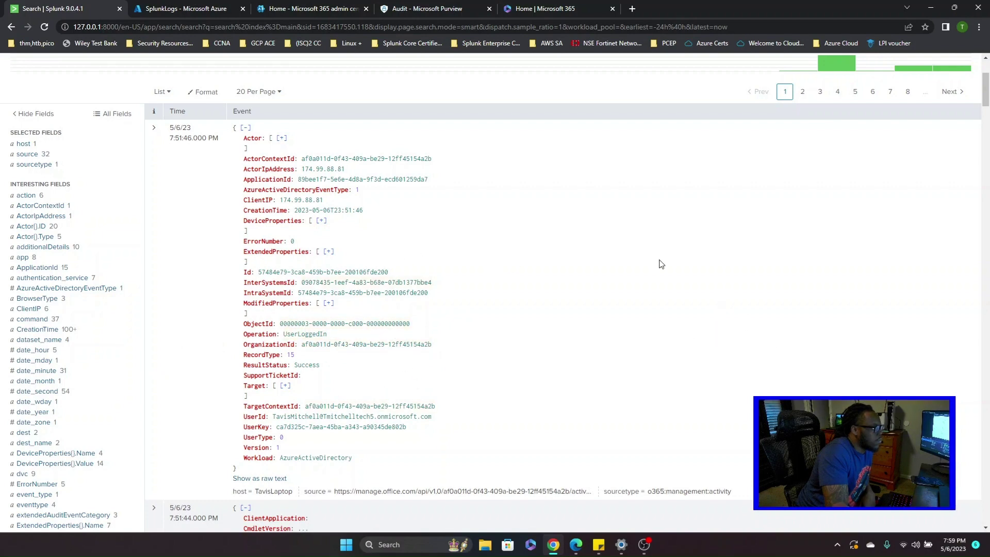
click(338, 15)
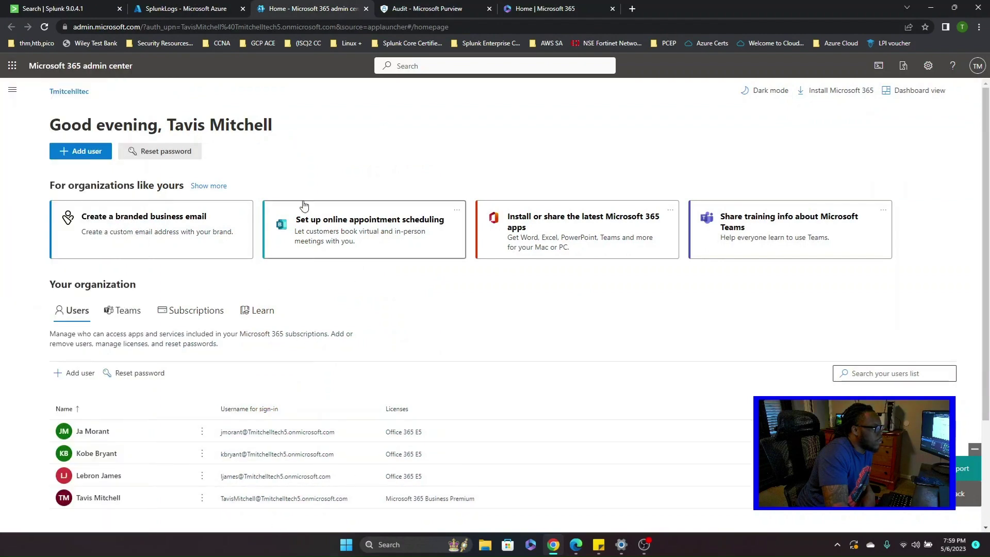
click(214, 9)
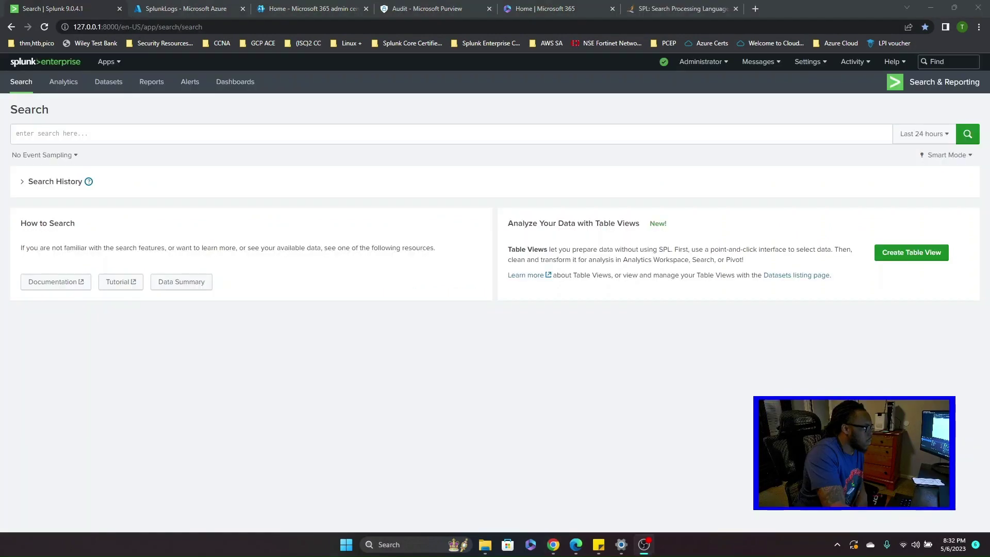
click(86, 138)
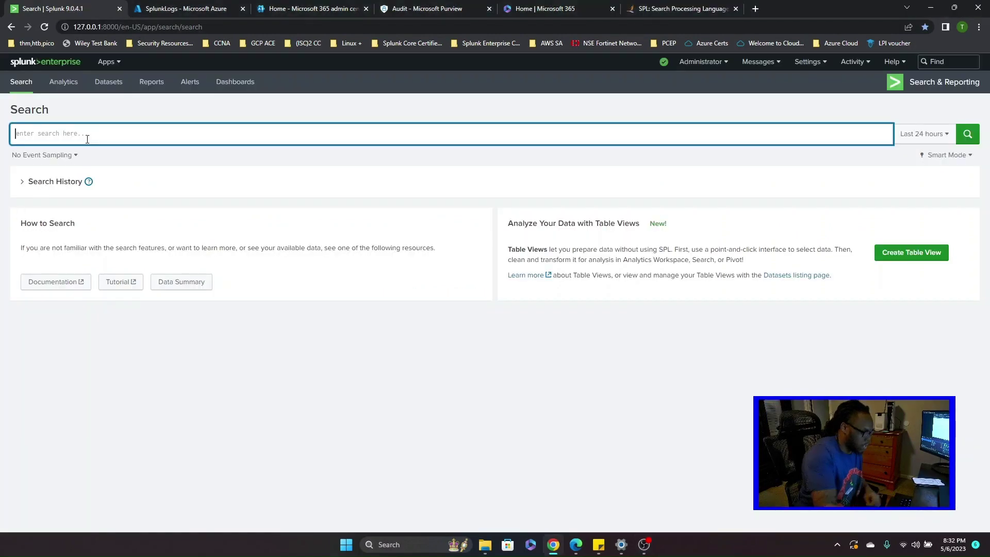
text(index)
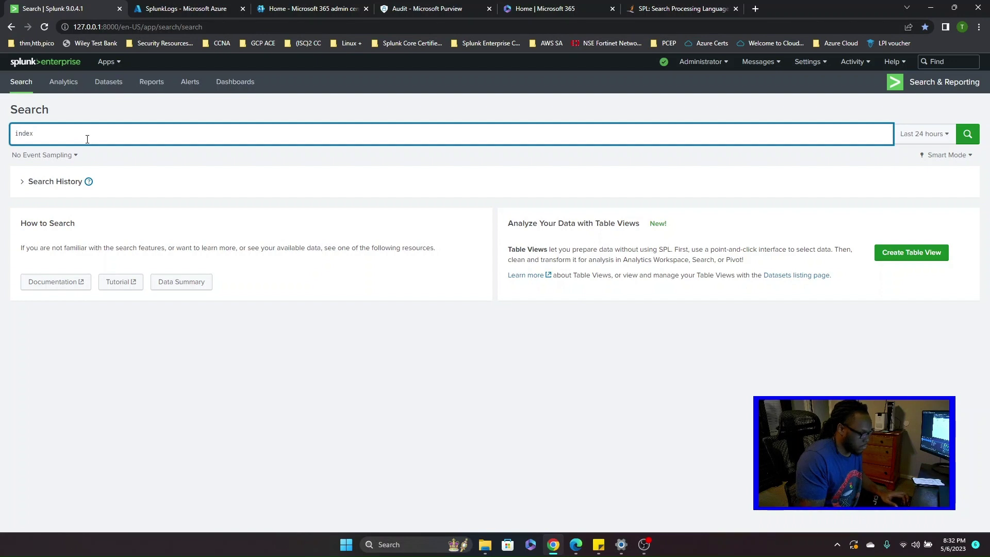
text(=main)
key(Return)
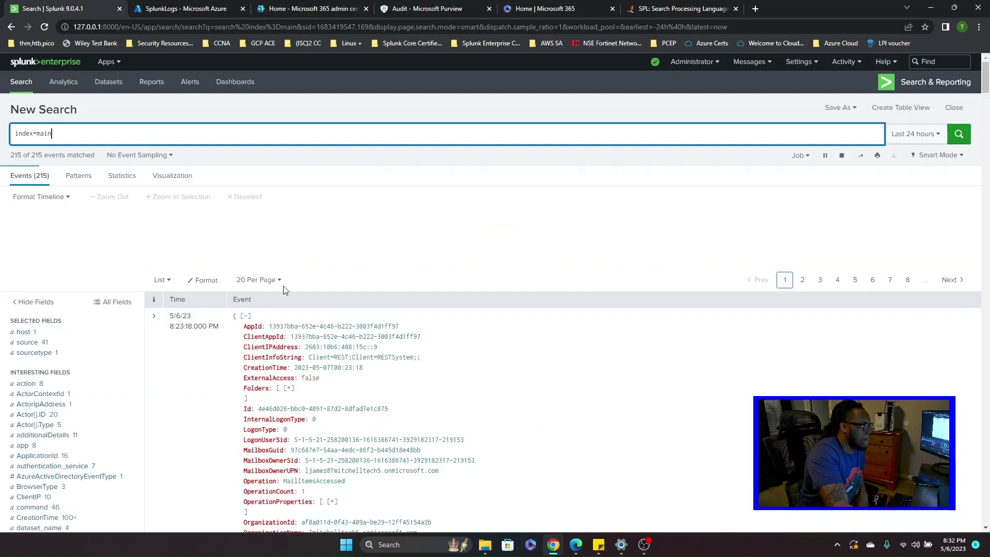
scroll(294, 299, down, 4)
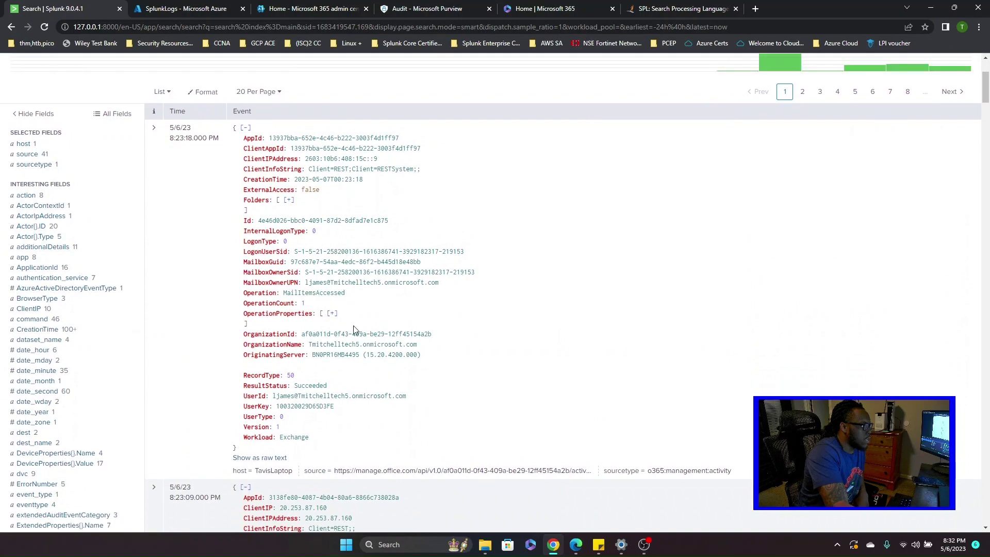
scroll(333, 322, up, 1)
scroll(330, 255, down, 2)
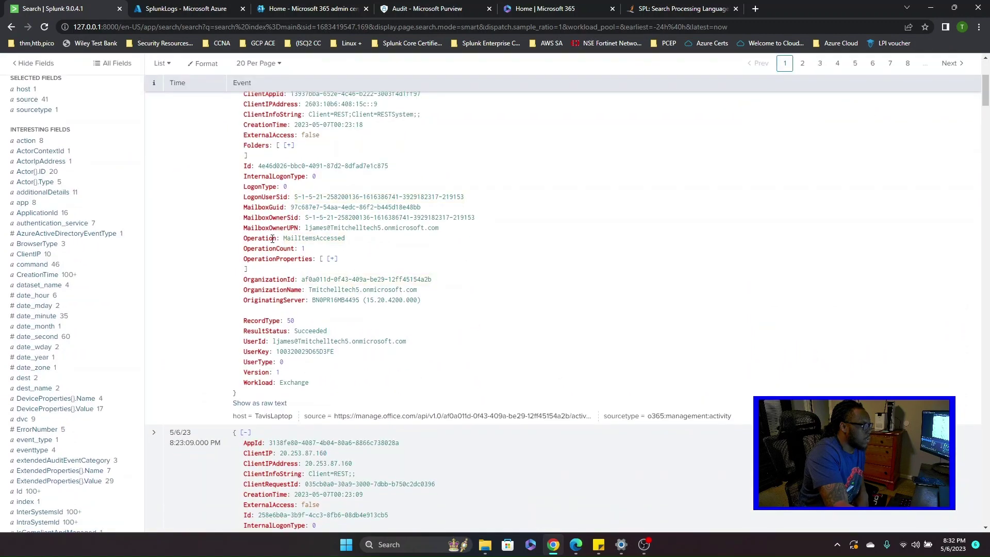
scroll(137, 216, up, 2)
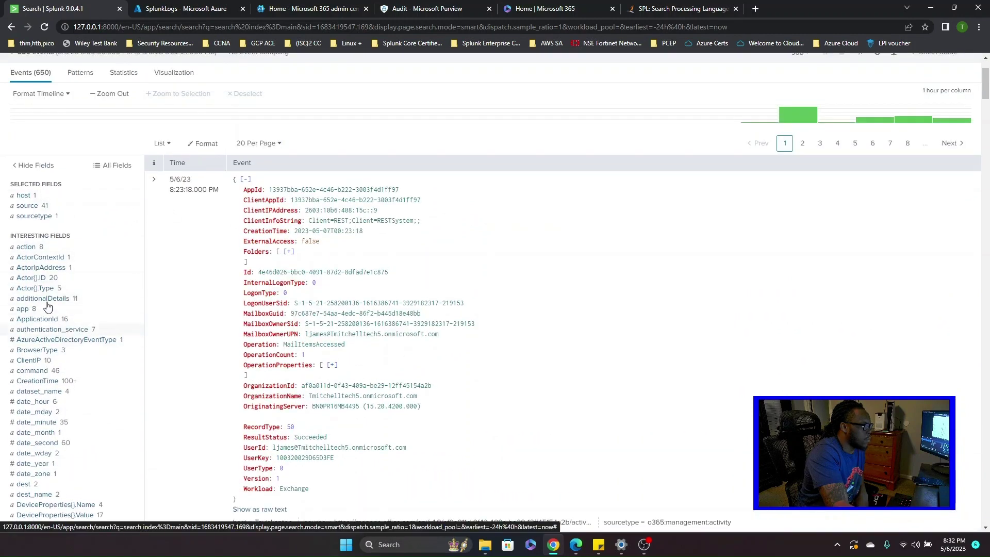
scroll(289, 329, down, 2)
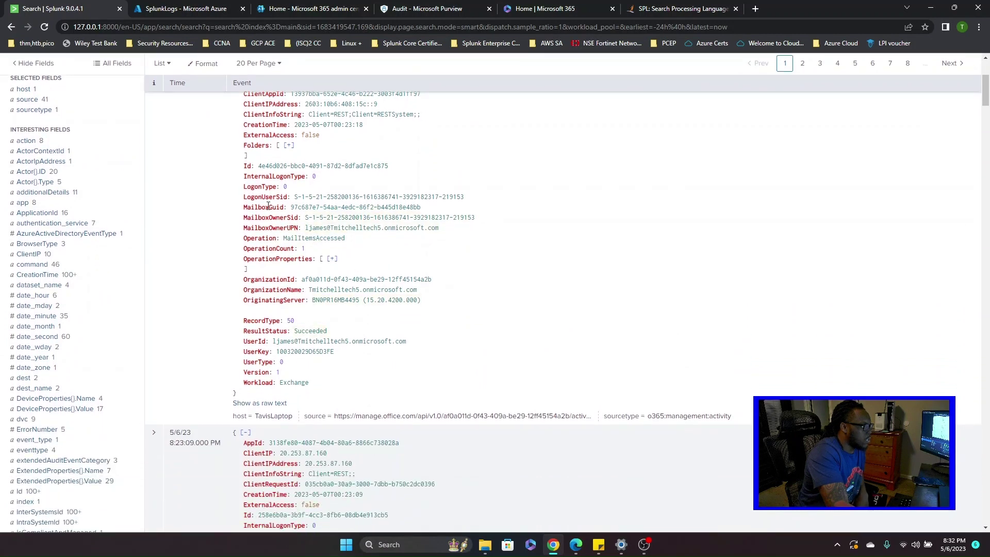
drag(307, 227, 441, 229)
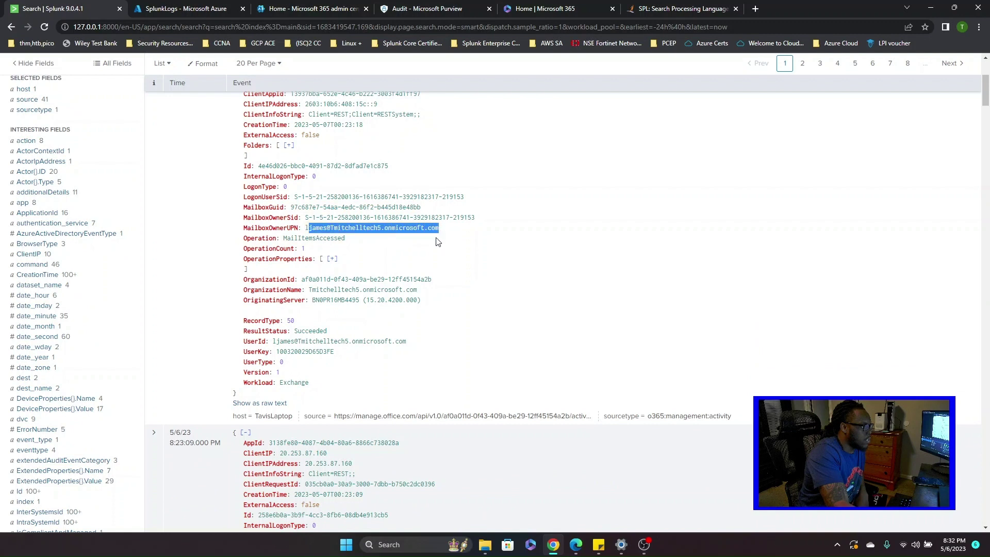
click(431, 264)
scroll(382, 343, down, 3)
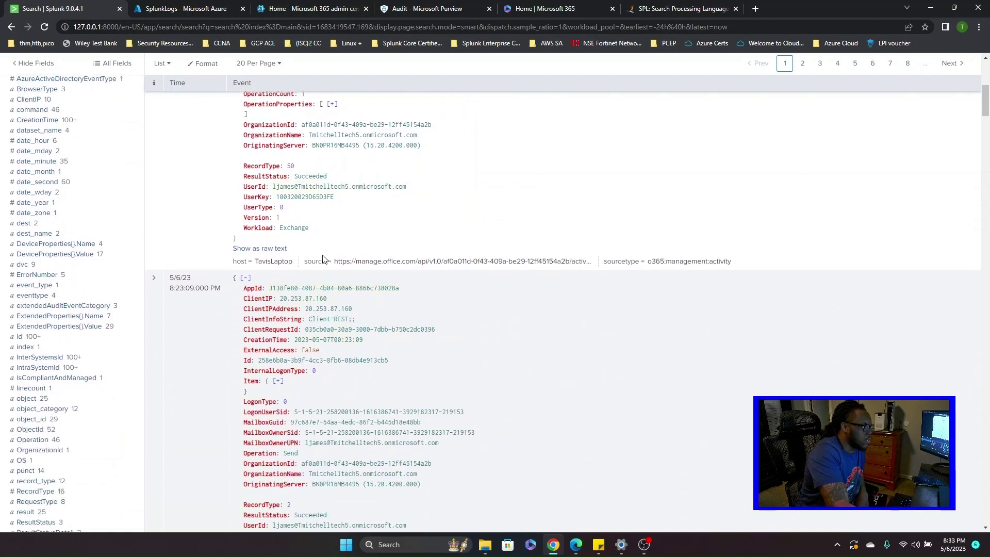
scroll(60, 399, down, 2)
scroll(63, 415, down, 7)
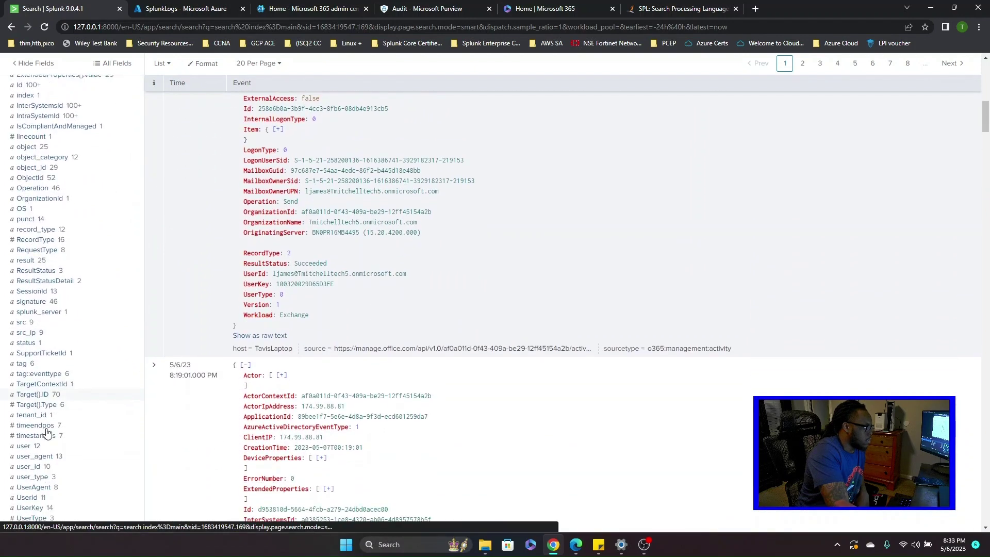
scroll(26, 404, up, 2)
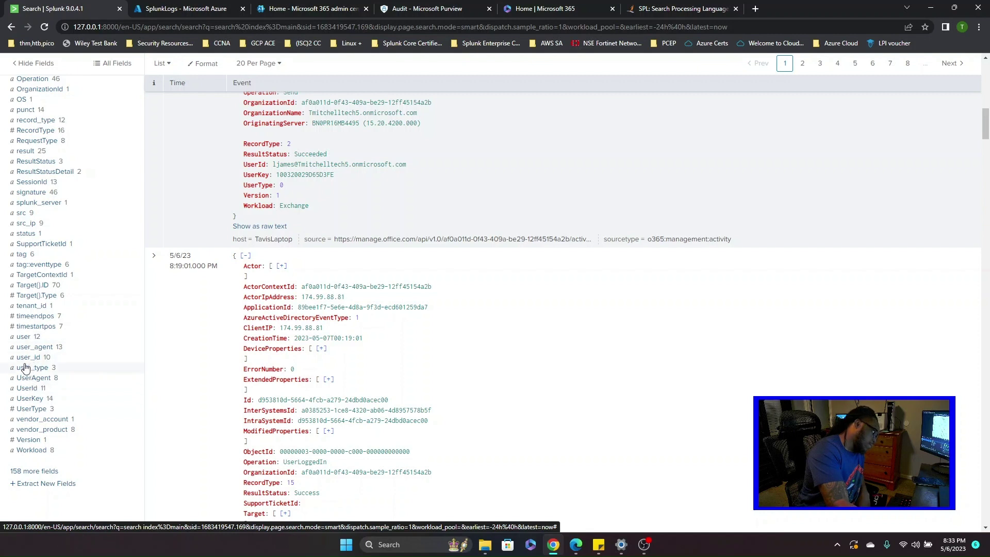
- Filter the index=main search to the second most frequent UserId value and re-run it
click(57, 390)
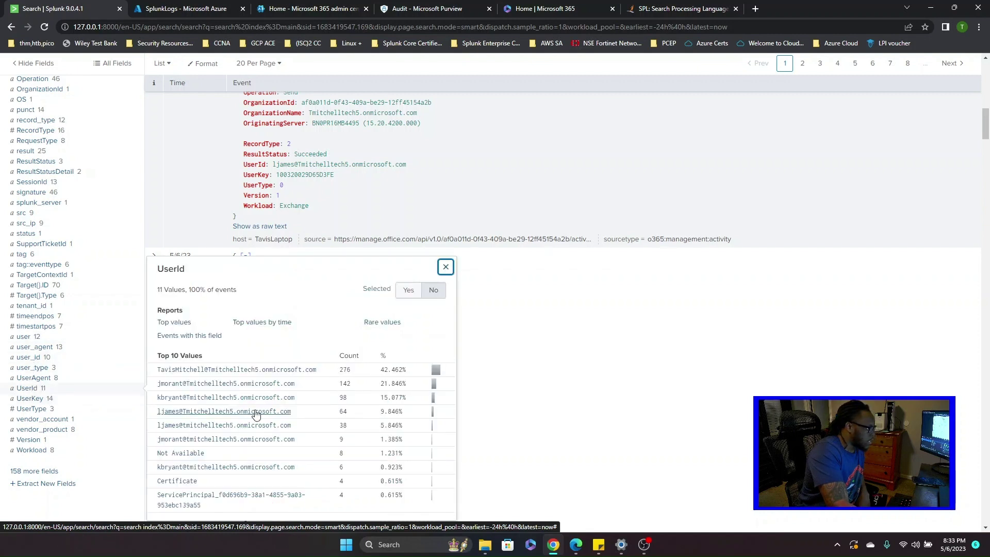
scroll(256, 413, down, 1)
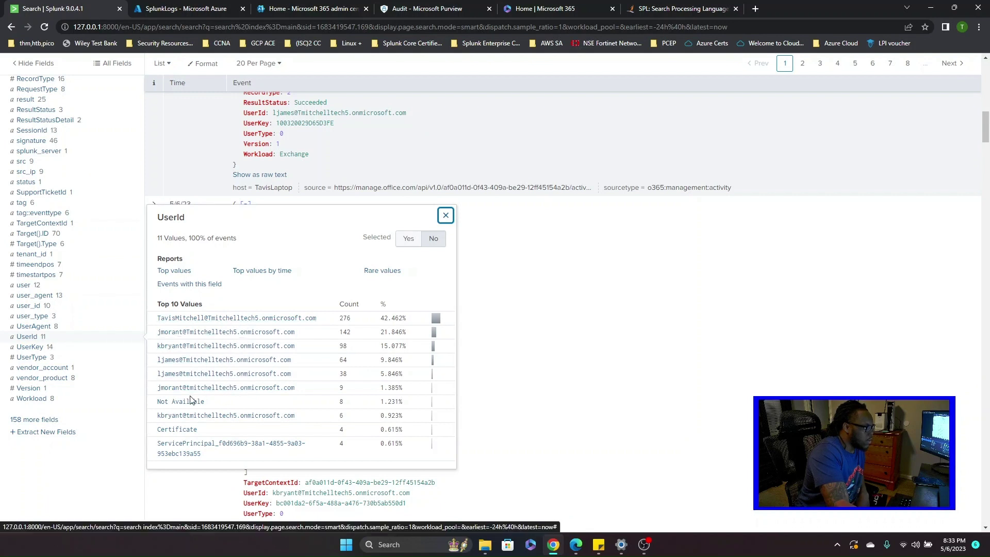
click(222, 332)
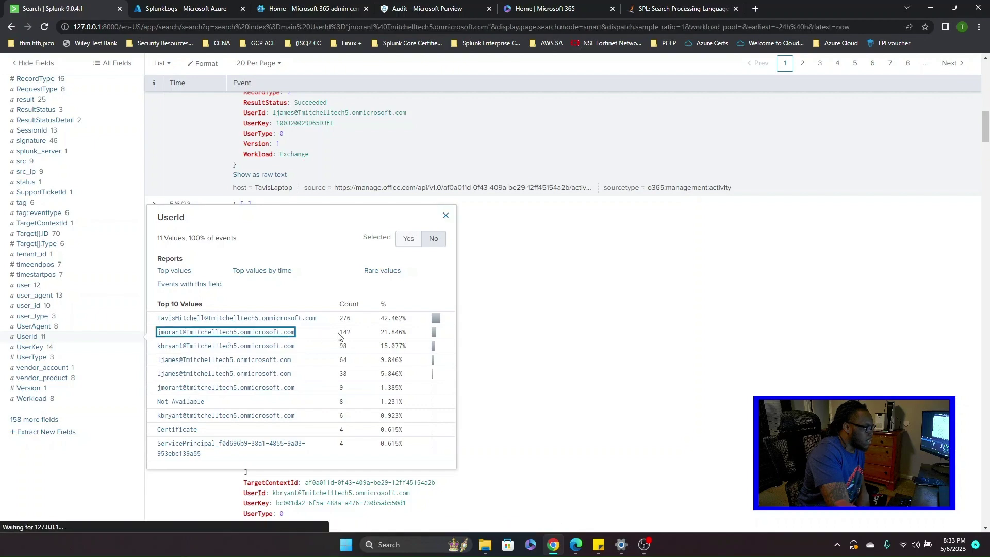
scroll(304, 351, up, 10)
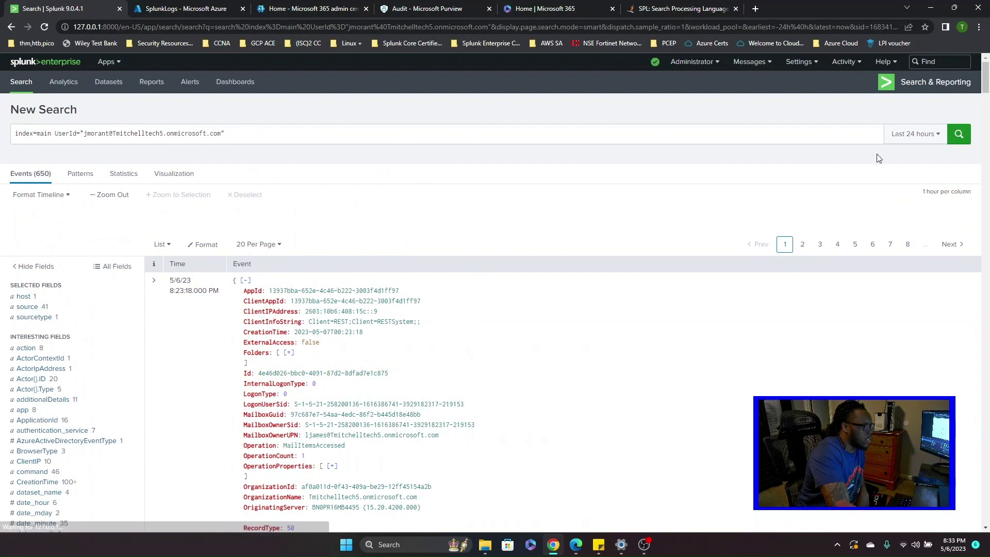
key(Return)
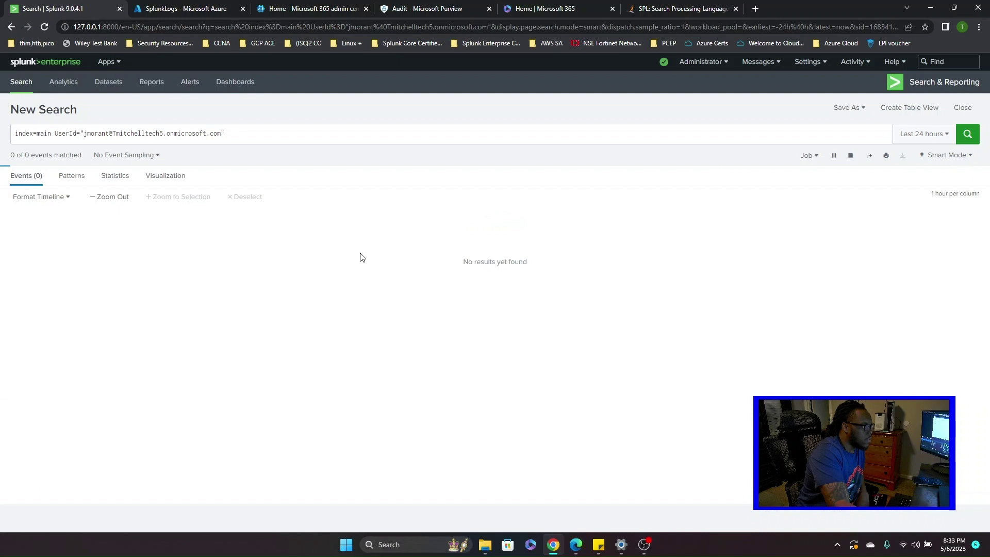
- Review the user's 151 events, highlighting the UserLoggedIn, LogonError and UserLoginFailed lines
scroll(304, 303, down, 2)
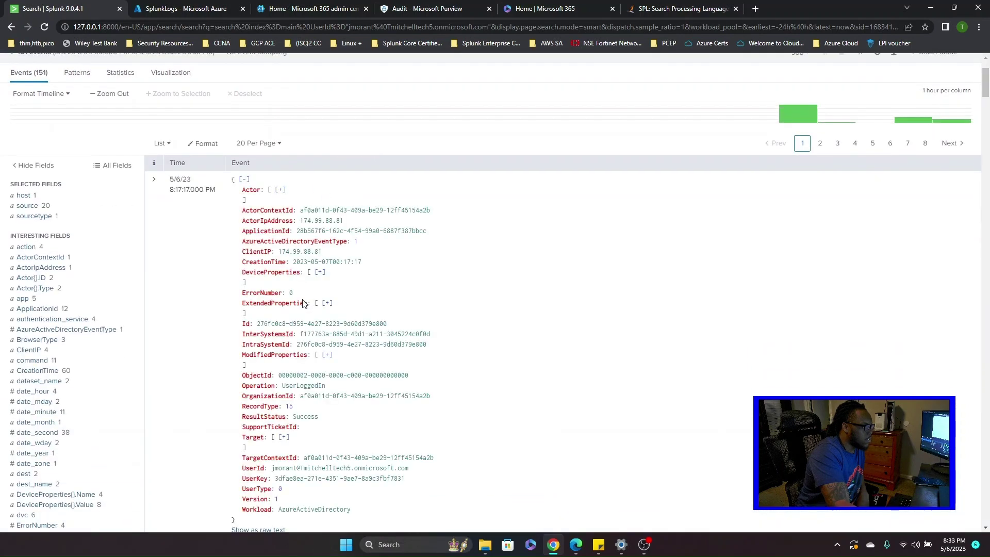
scroll(312, 298, down, 1)
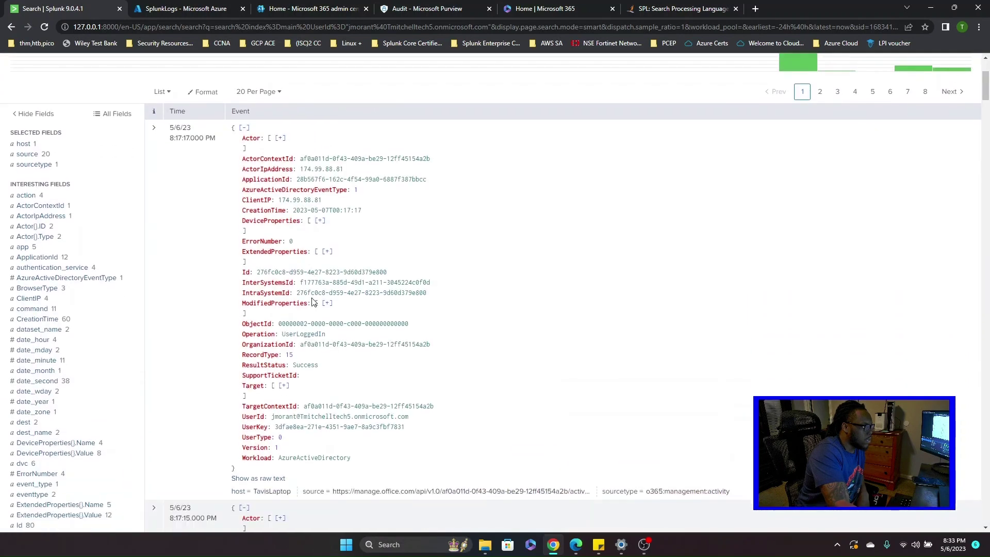
double_click(303, 333)
scroll(336, 370, down, 4)
scroll(336, 371, down, 3)
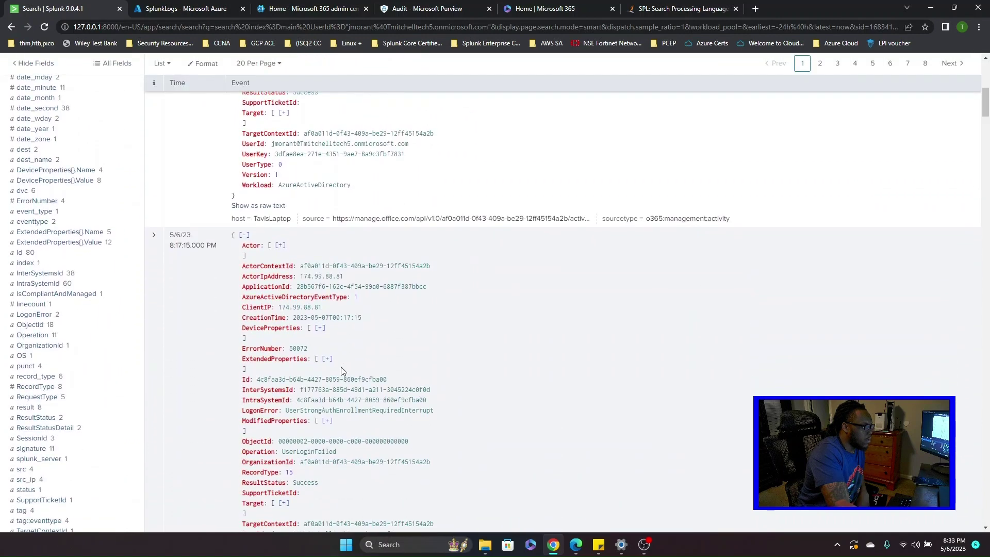
scroll(362, 371, down, 1)
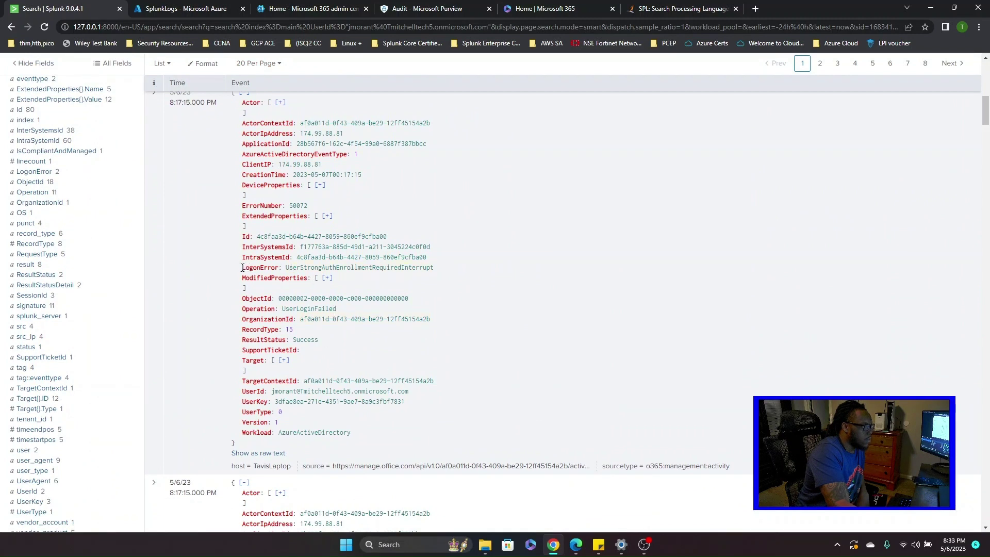
drag(242, 267, 441, 274)
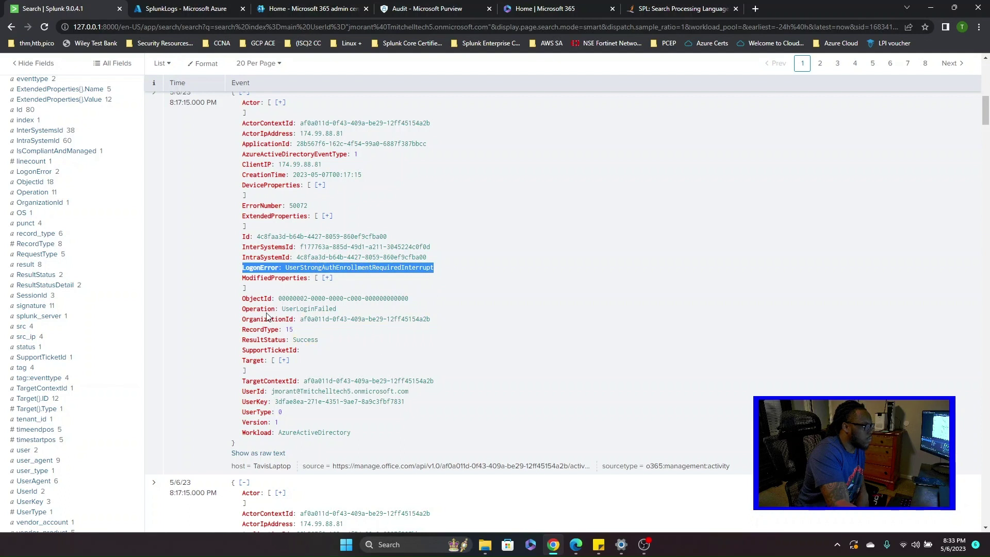
drag(246, 308, 321, 309)
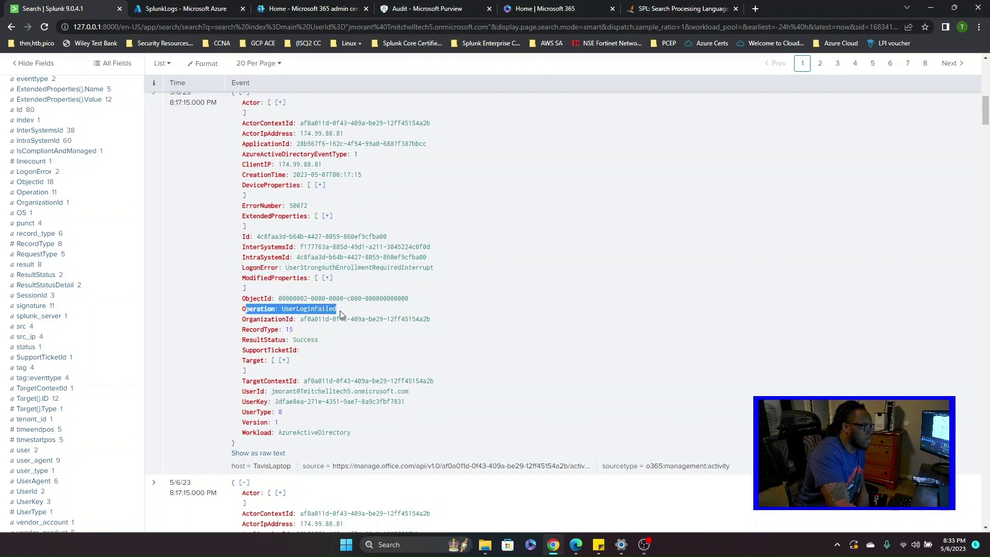
click(346, 345)
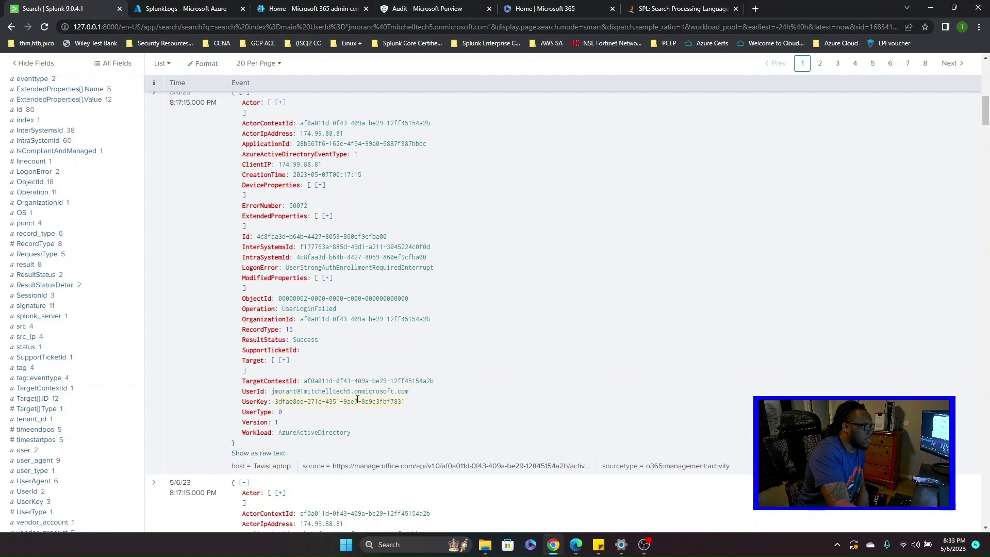
- Select the event's 8:17:17.000 PM timestamp and dismiss the time actions popup
scroll(360, 388, down, 3)
scroll(360, 388, up, 5)
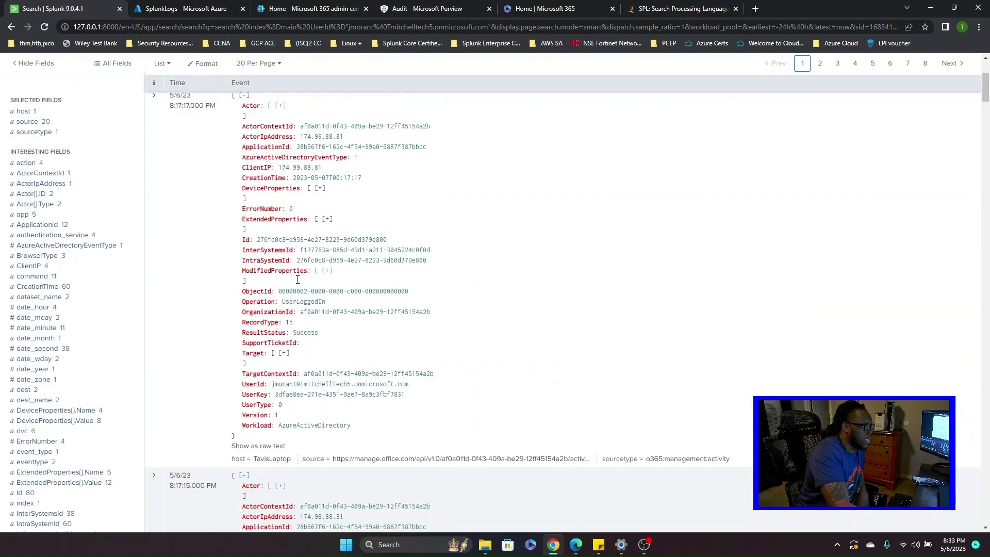
drag(165, 138, 219, 139)
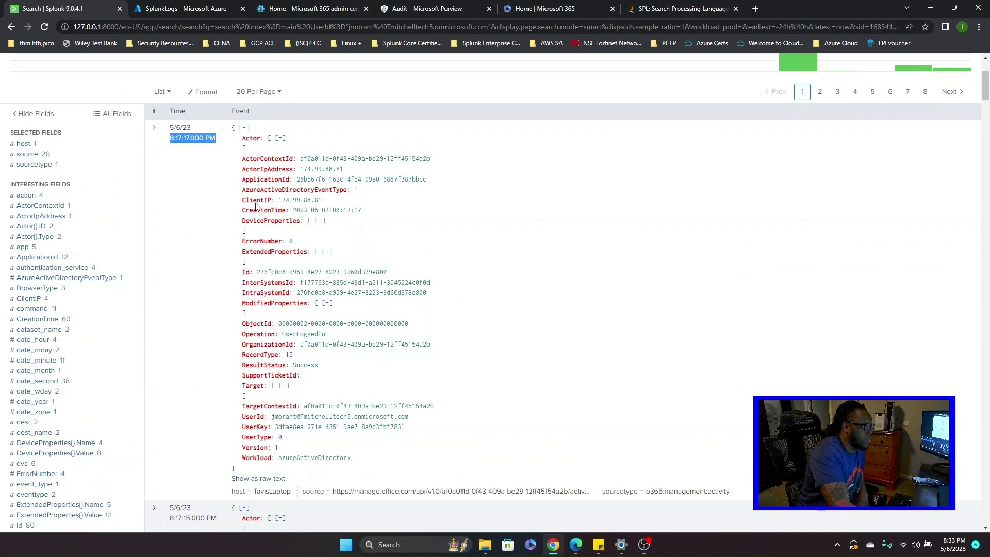
click(415, 404)
scroll(457, 420, down, 8)
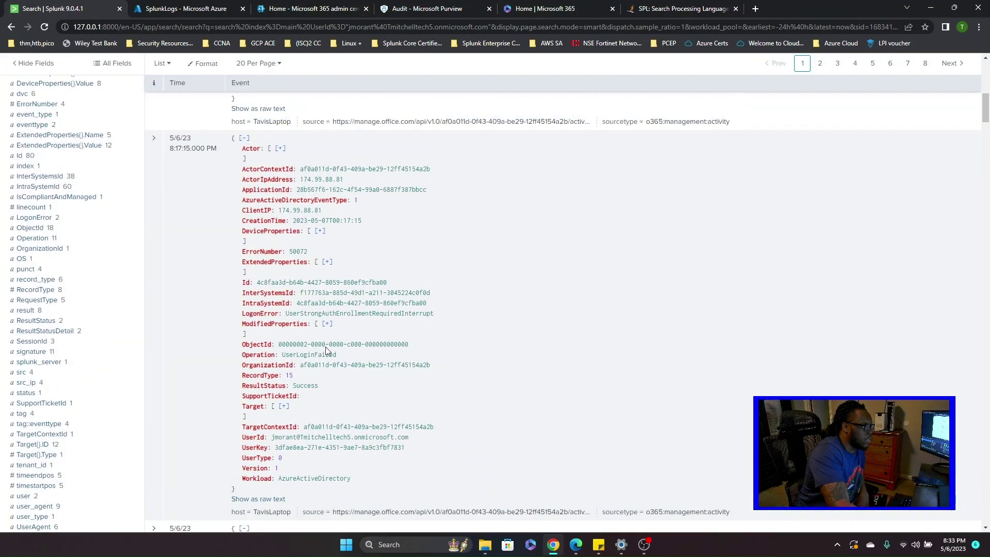
scroll(309, 361, up, 1)
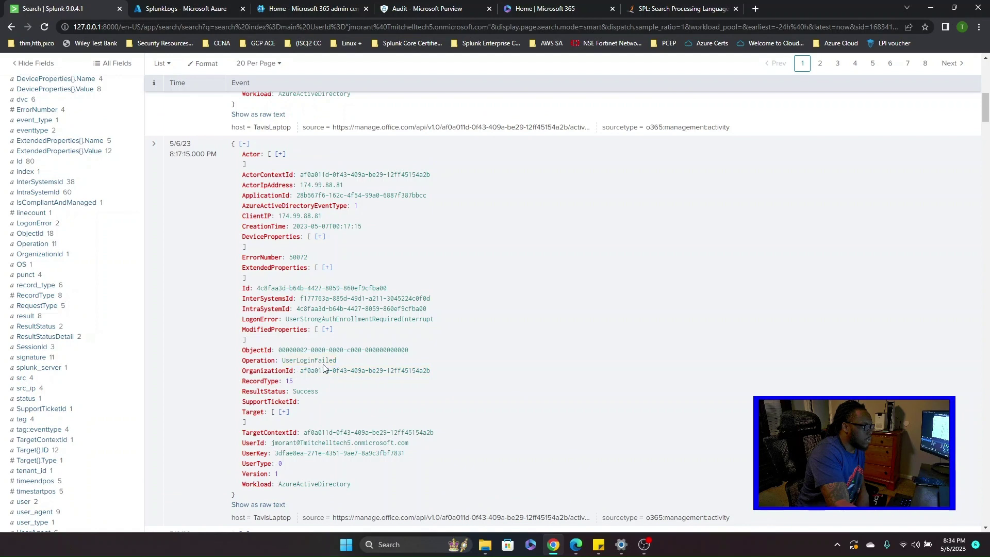
scroll(324, 368, up, 15)
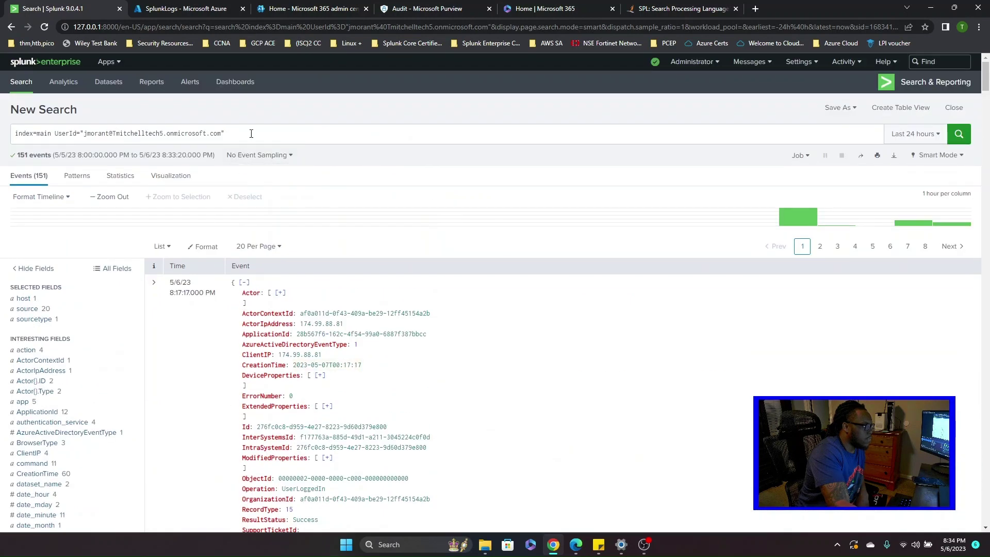
- Trim the query back to index=main and bring up the UserLoginFailed value's options
drag(251, 134, 98, 134)
click(278, 135)
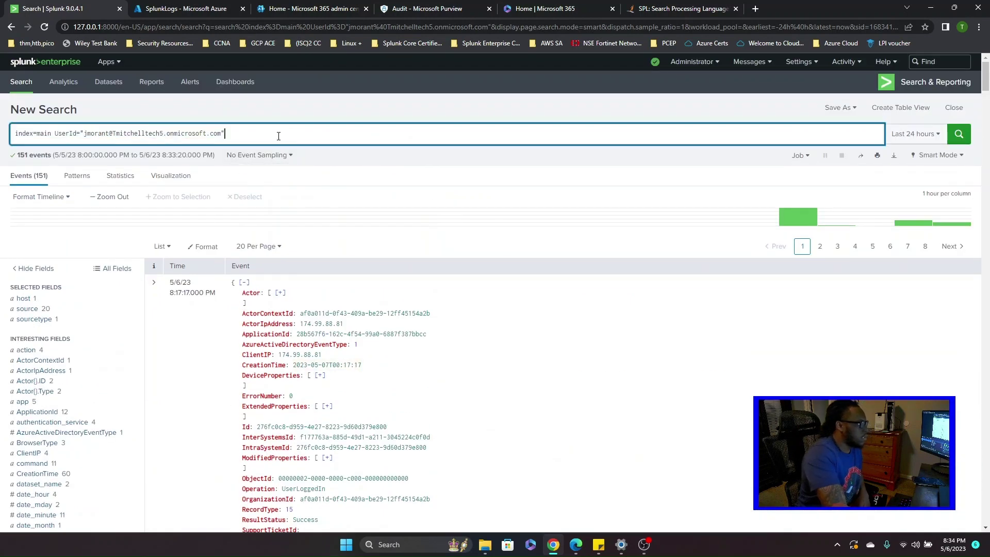
drag(278, 136, 56, 134)
key(BackSpace)
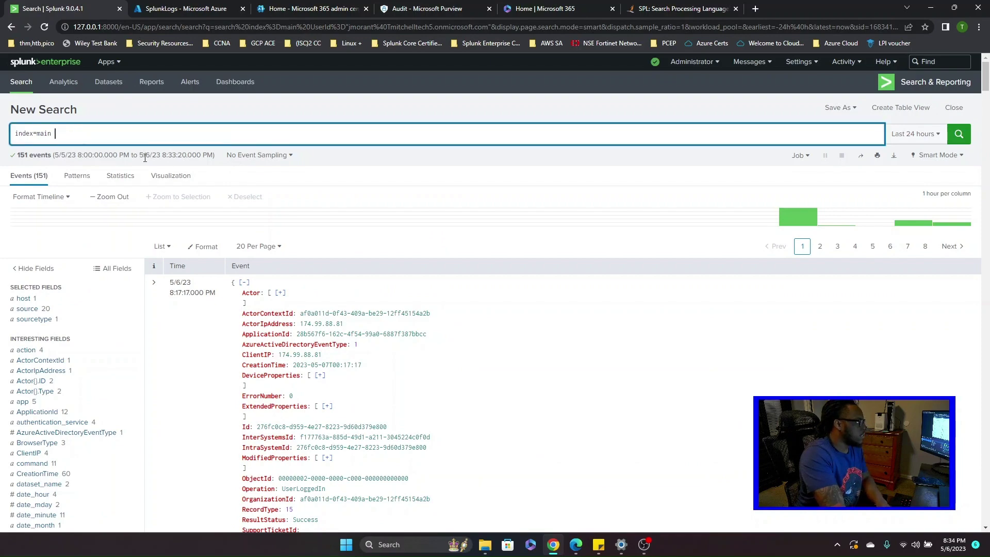
scroll(353, 380, down, 10)
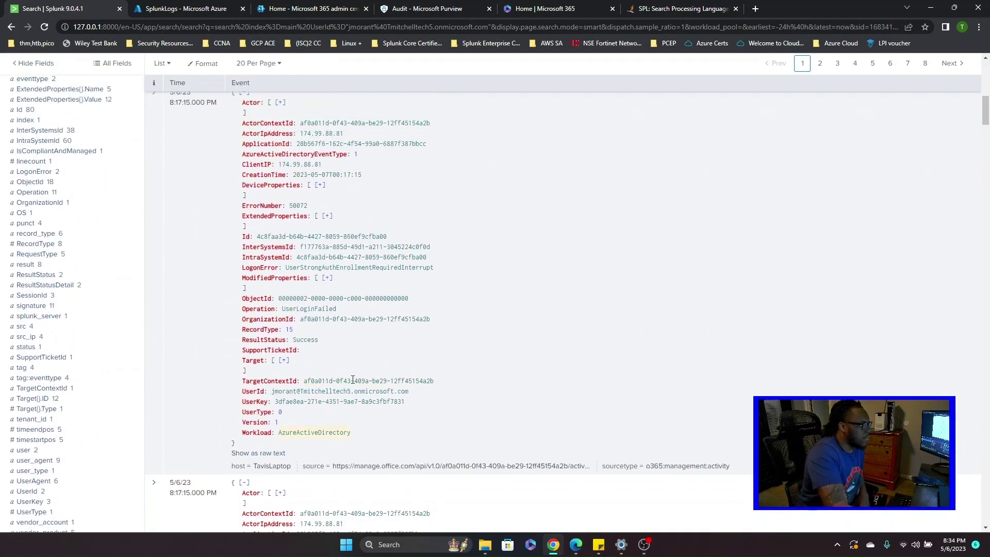
click(309, 309)
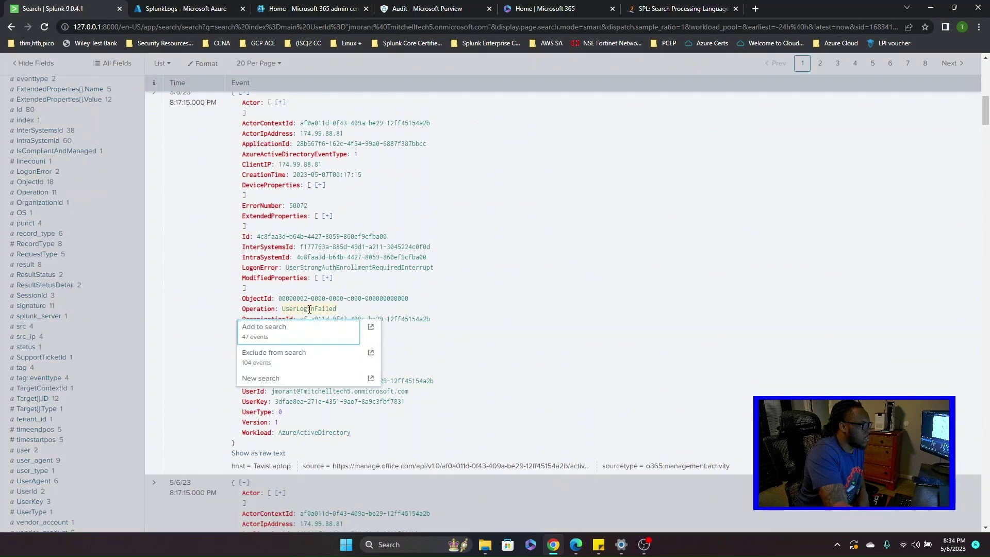
- Add Operation=UserLoginFailed, drop the UserId clause and spath, and run it for all users
click(310, 330)
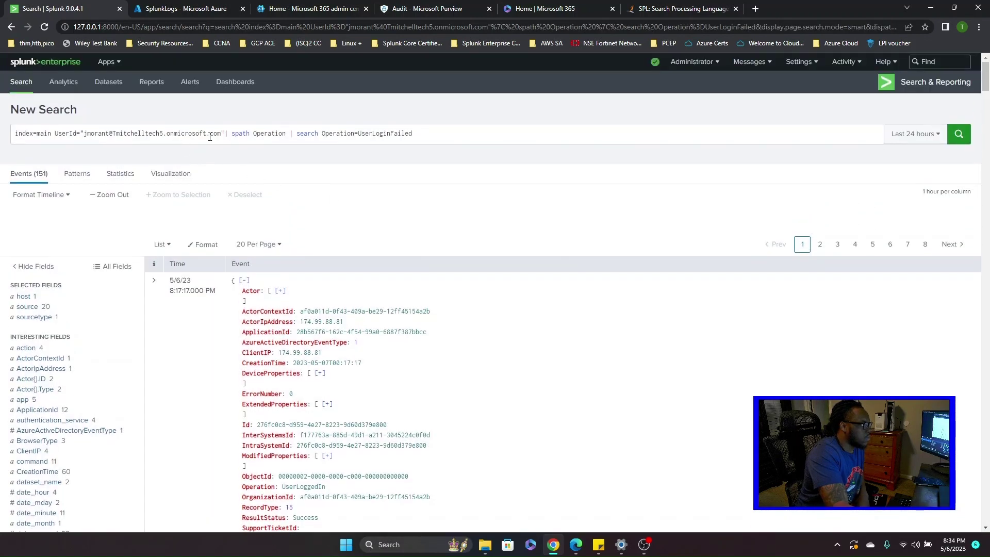
key(Return)
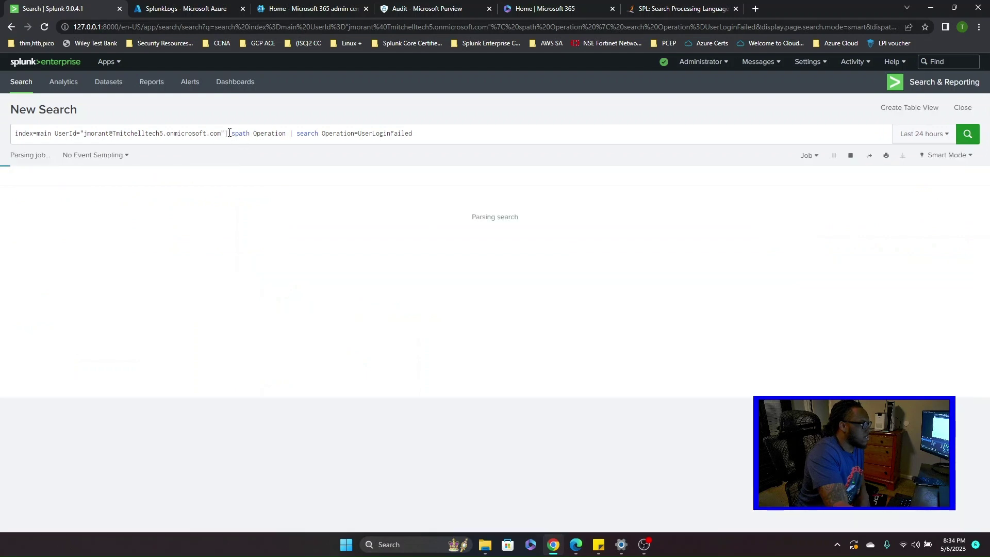
drag(229, 133, 59, 135)
key(BackSpace)
key(BackSpace)
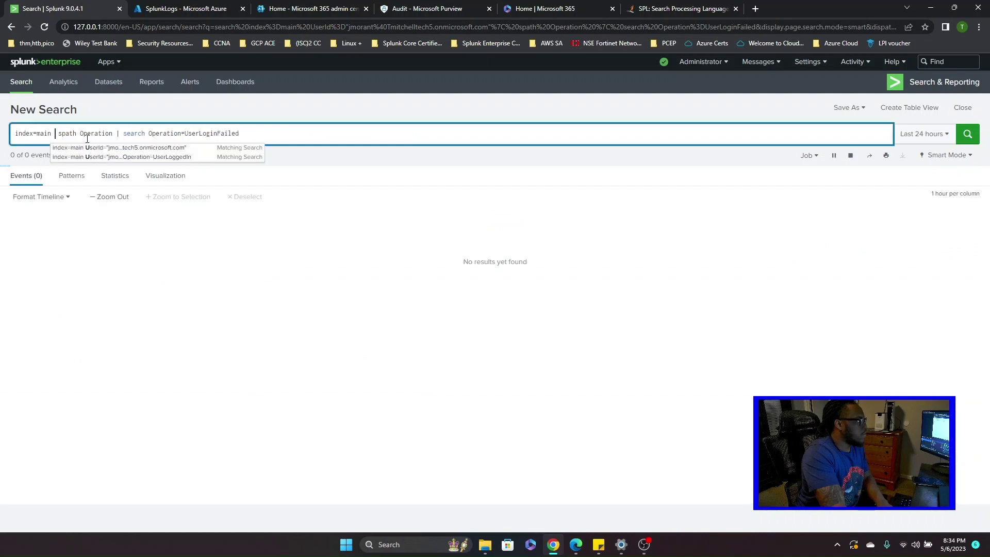
click(81, 133)
key(BackSpace)
key(BackSpace)
key(BackSpace)
key(BackSpace)
key(BackSpace)
key(BackSpace)
key(BackSpace)
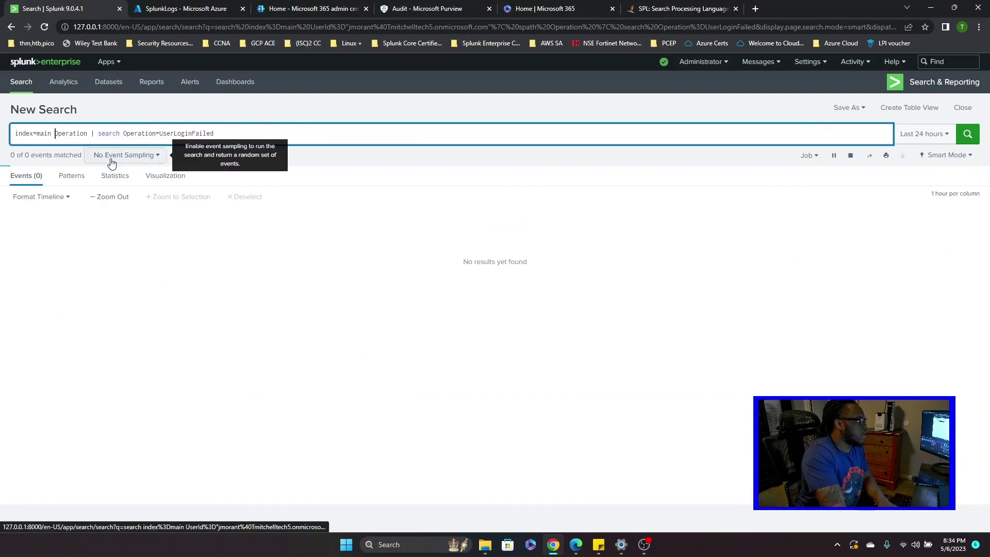
click(958, 136)
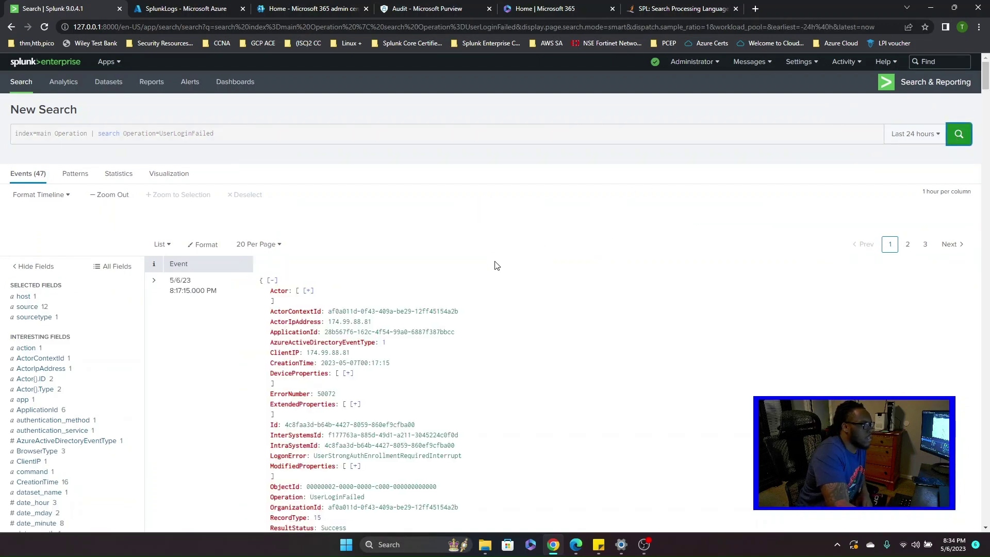
scroll(495, 268, down, 2)
scroll(572, 312, up, 2)
click(958, 135)
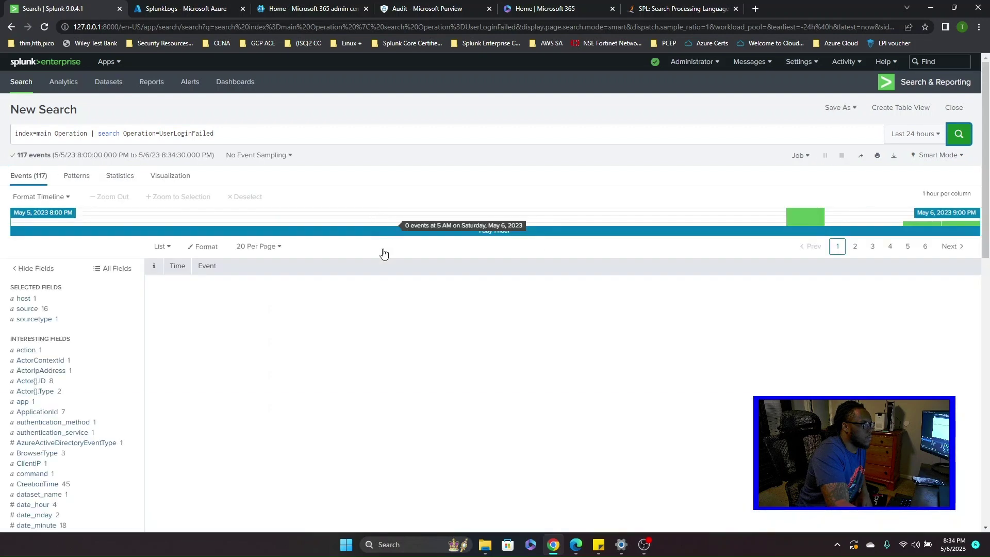
scroll(383, 306, down, 3)
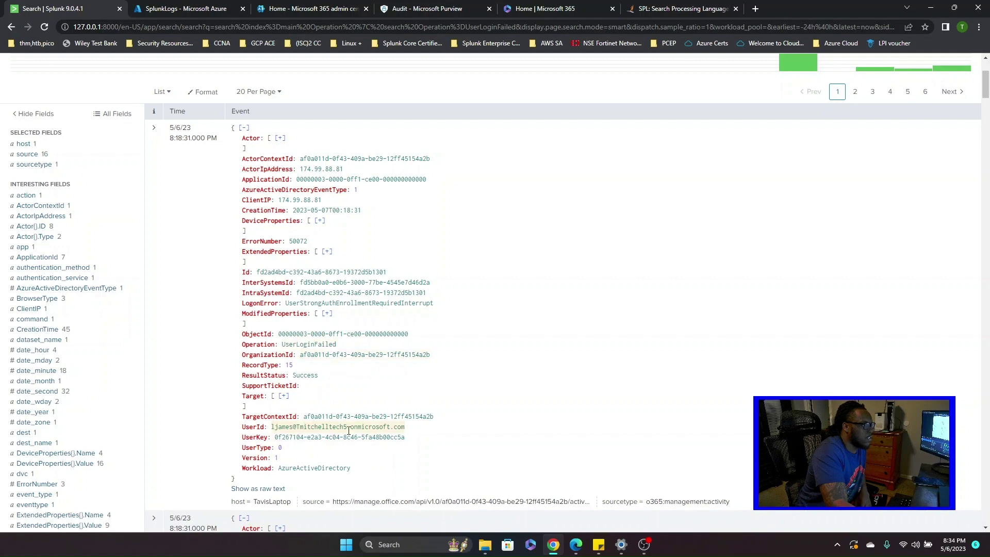
scroll(320, 441, down, 8)
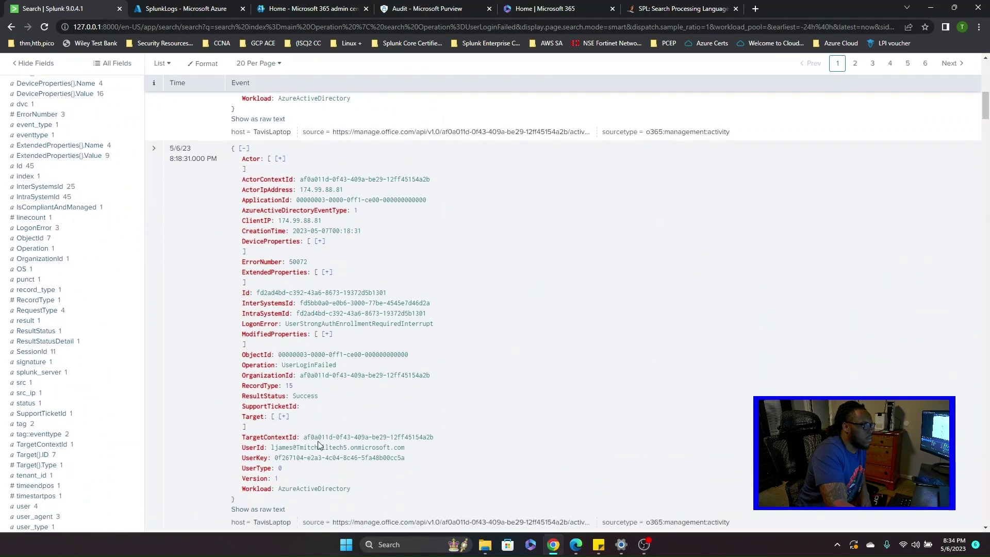
scroll(295, 430, down, 6)
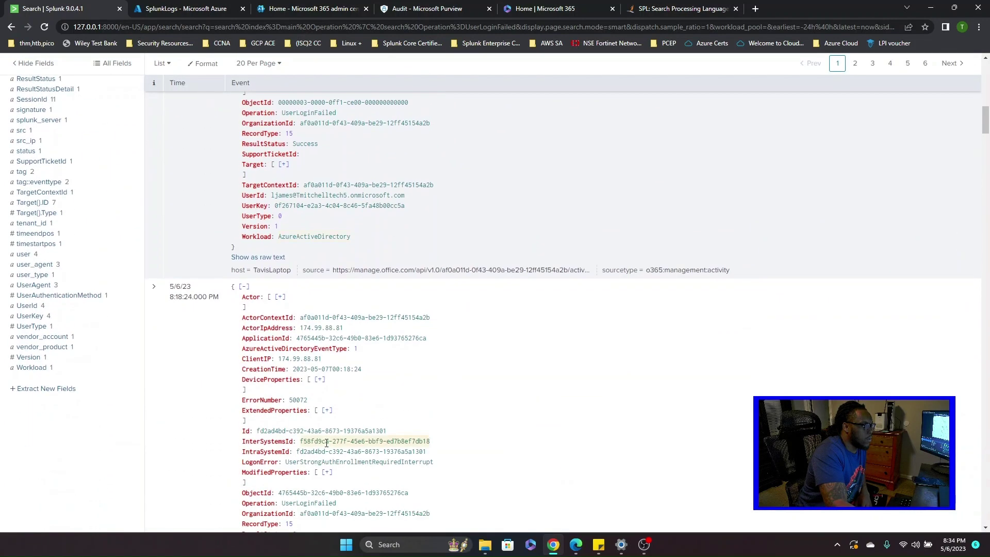
scroll(332, 448, down, 1)
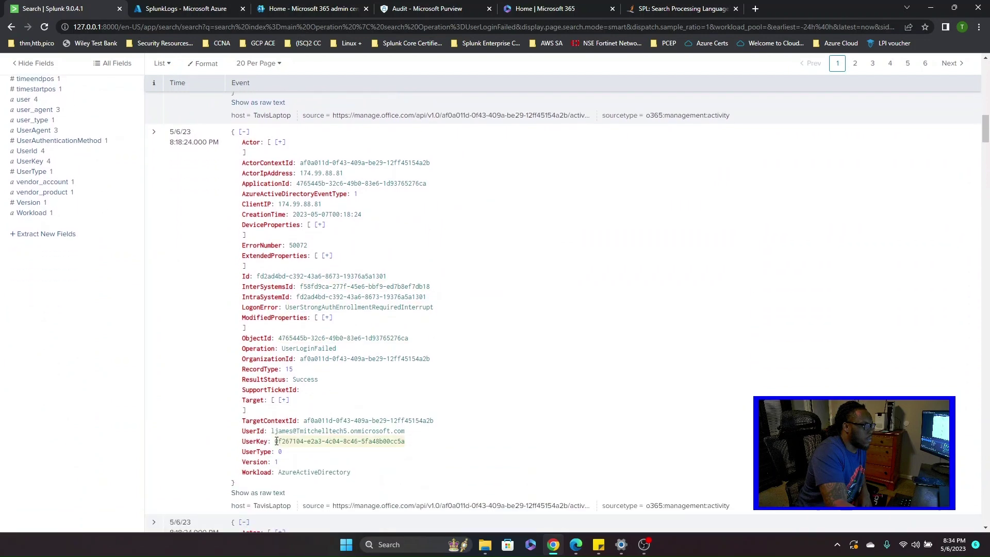
scroll(338, 417, down, 7)
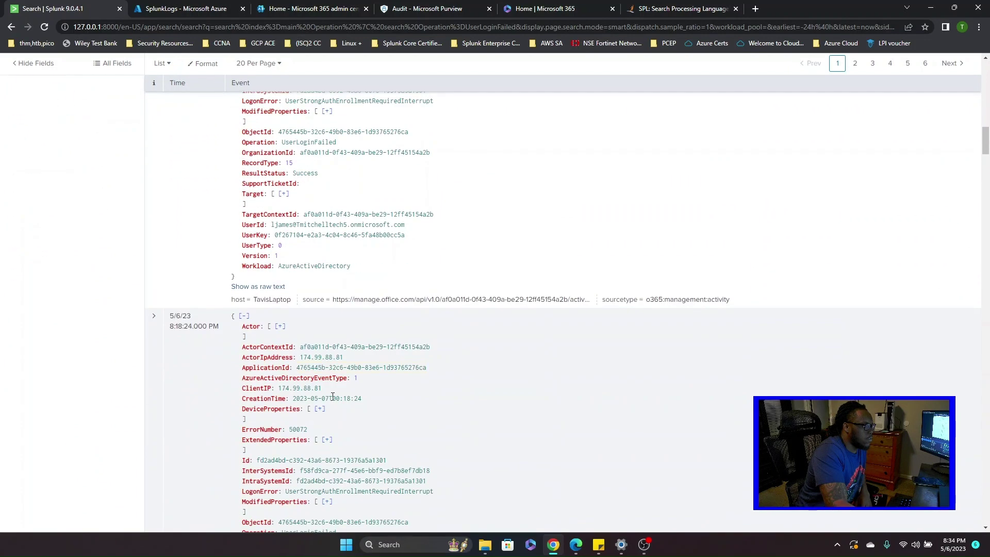
scroll(338, 415, down, 7)
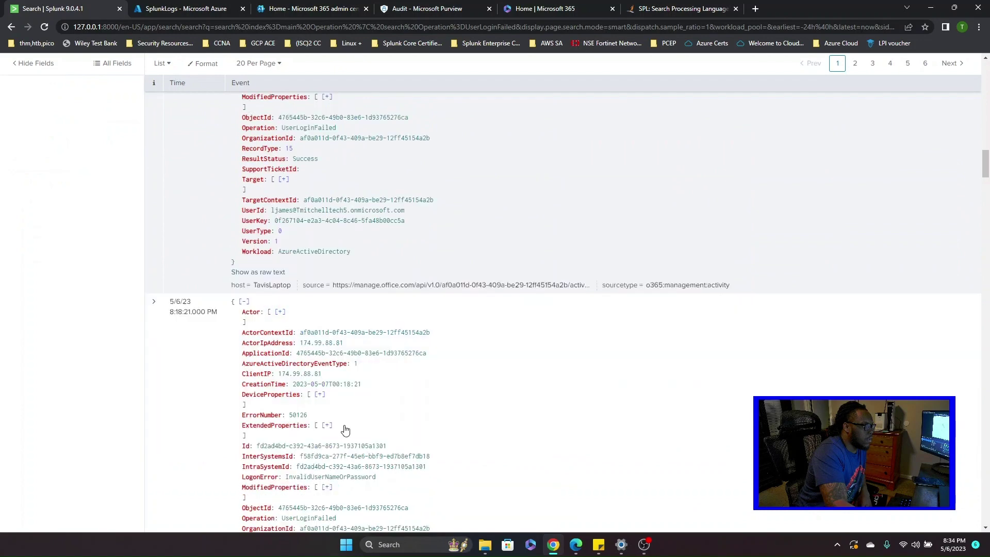
scroll(333, 446, down, 3)
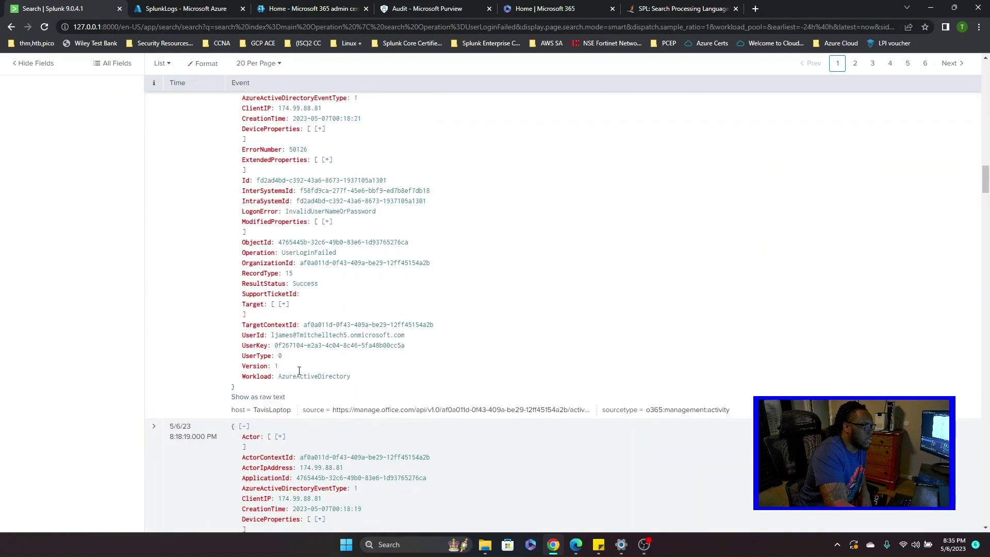
scroll(299, 370, down, 9)
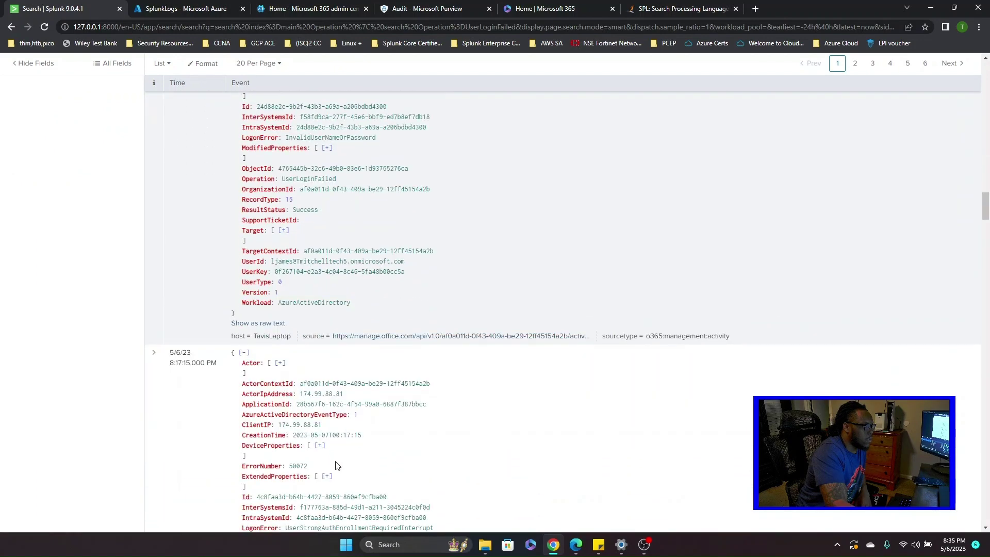
scroll(335, 466, down, 7)
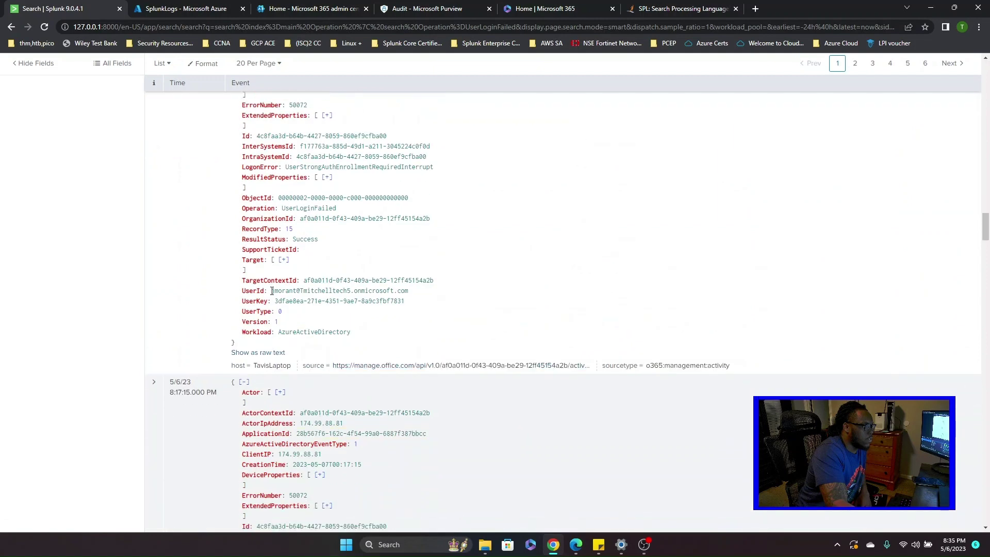
drag(272, 291, 396, 304)
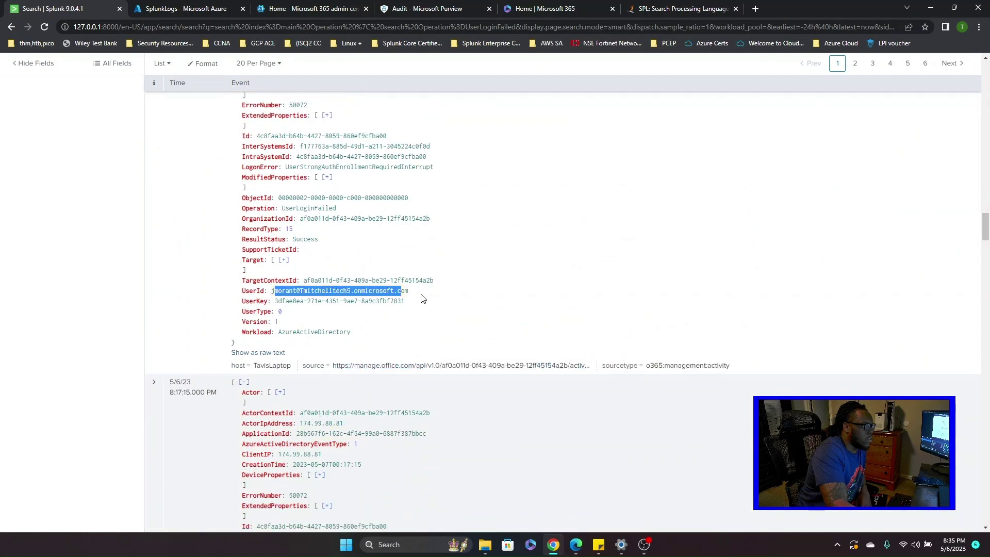
click(340, 285)
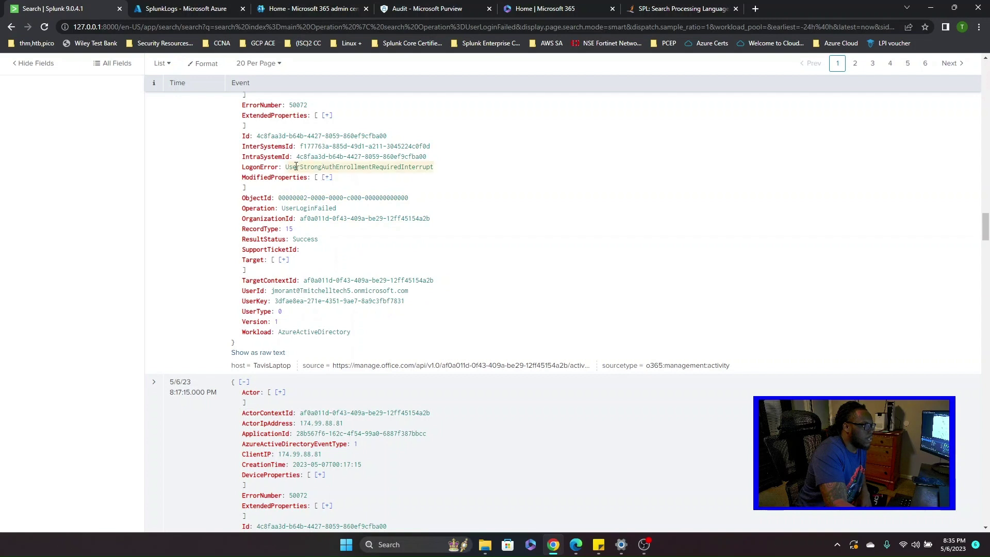
drag(294, 167, 410, 168)
click(443, 174)
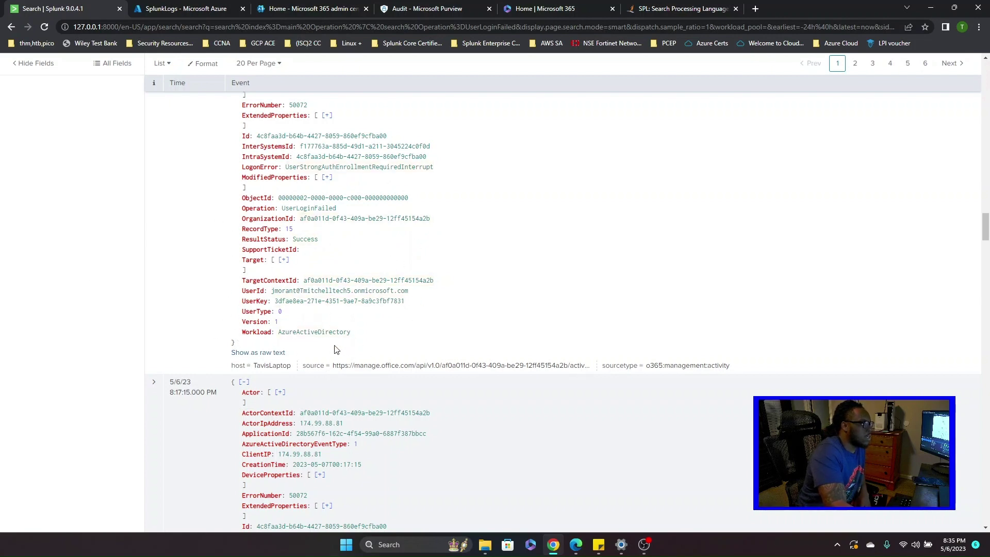
scroll(336, 349, down, 4)
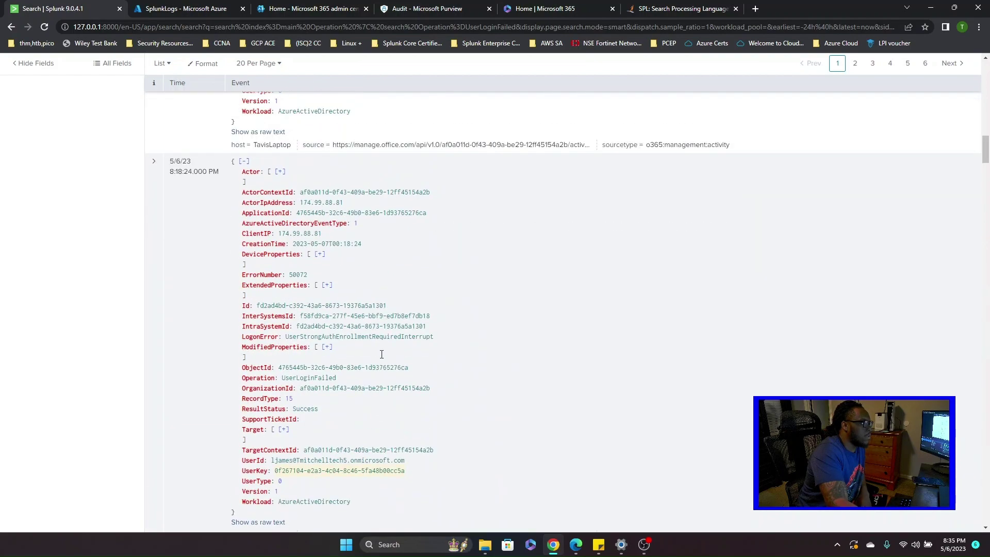
scroll(382, 354, up, 10)
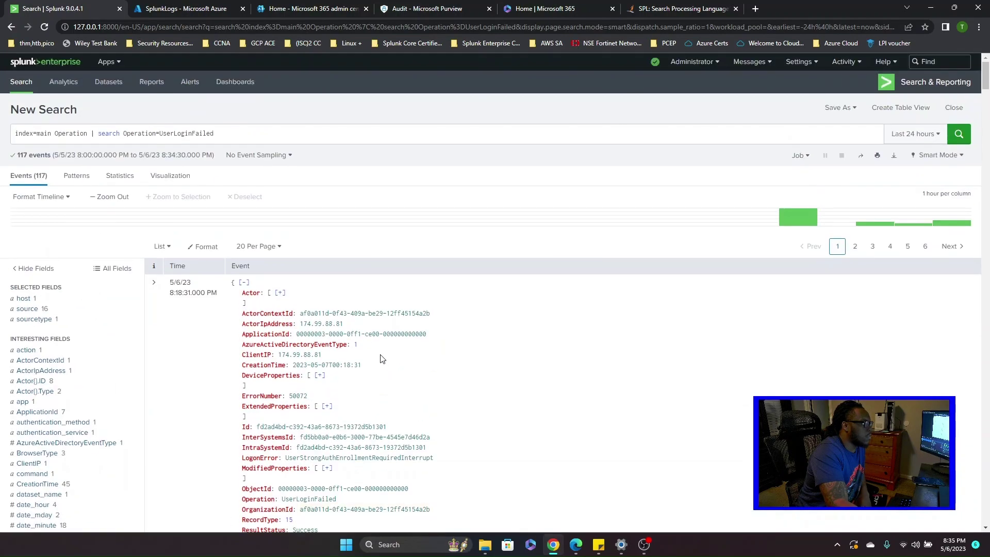
- From the Statistics view, build a New Pivot using Selected Fields (3)
click(125, 180)
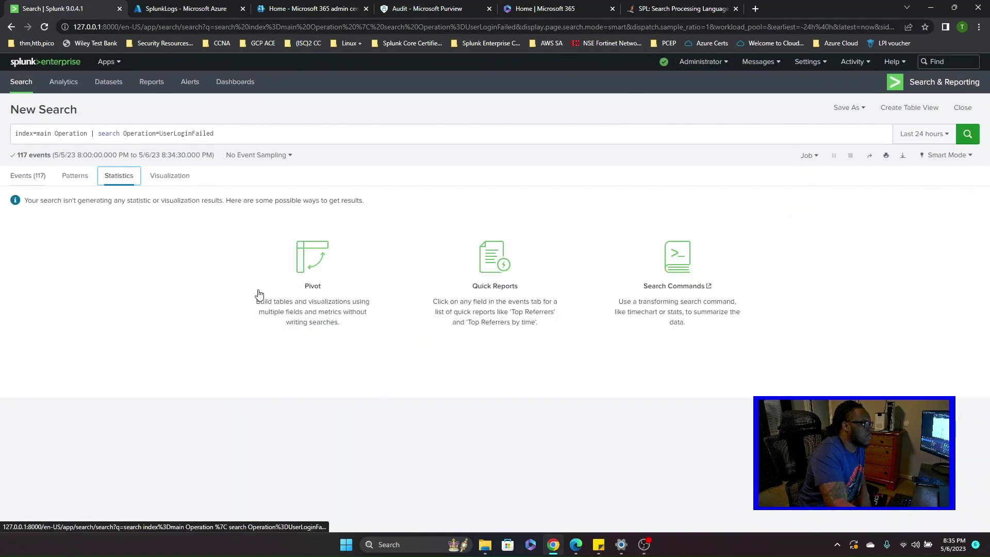
click(316, 273)
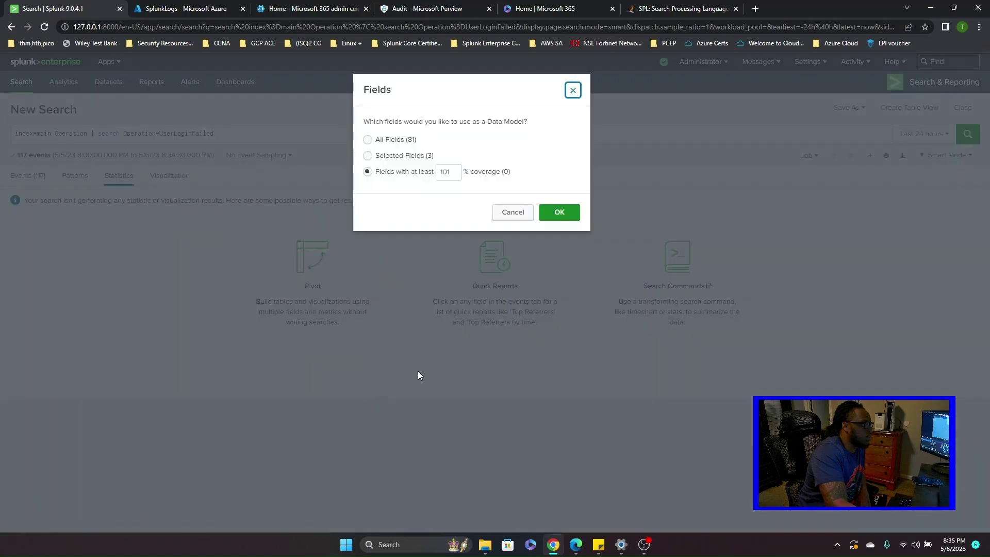
click(400, 162)
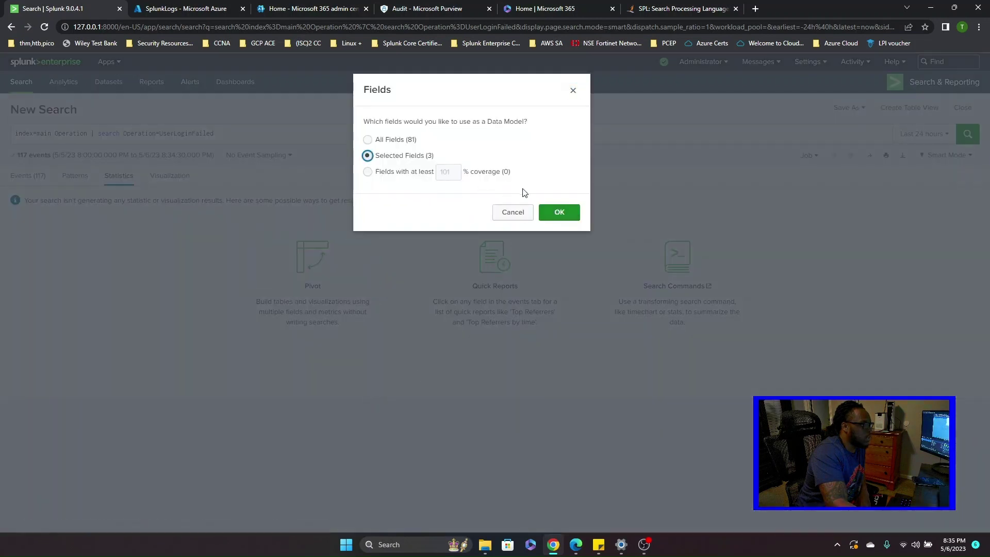
click(551, 213)
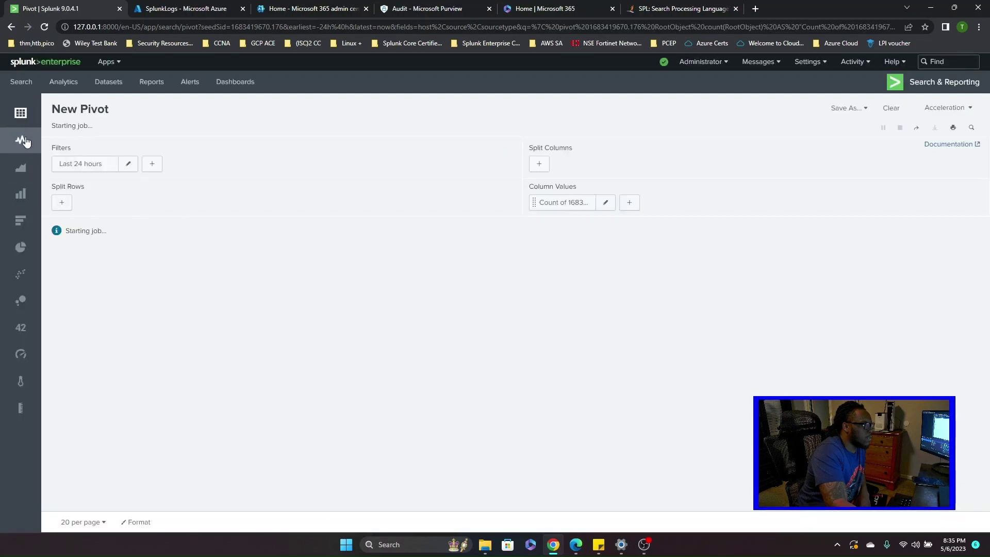
- Chart the 117 failed logins as a line chart, then settle on an area chart
click(25, 141)
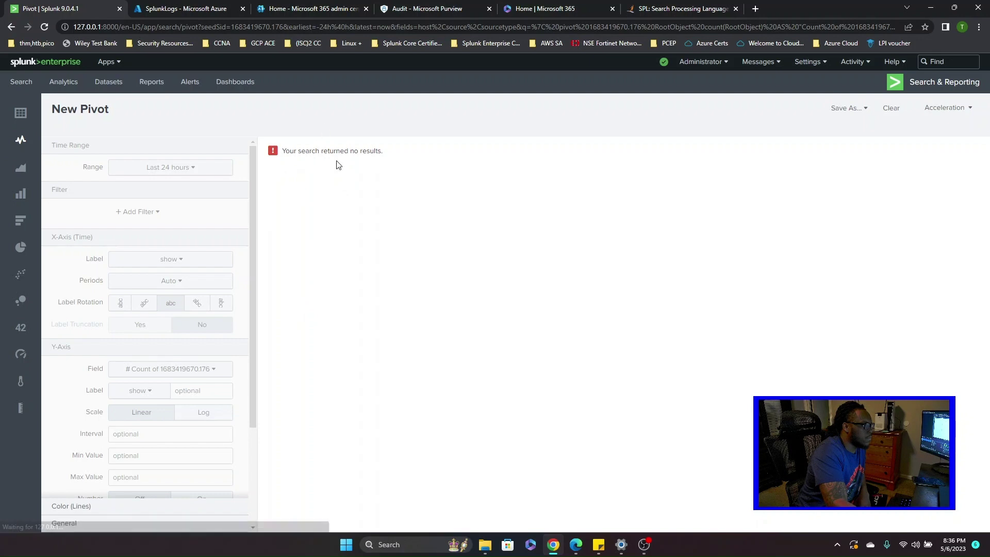
click(22, 147)
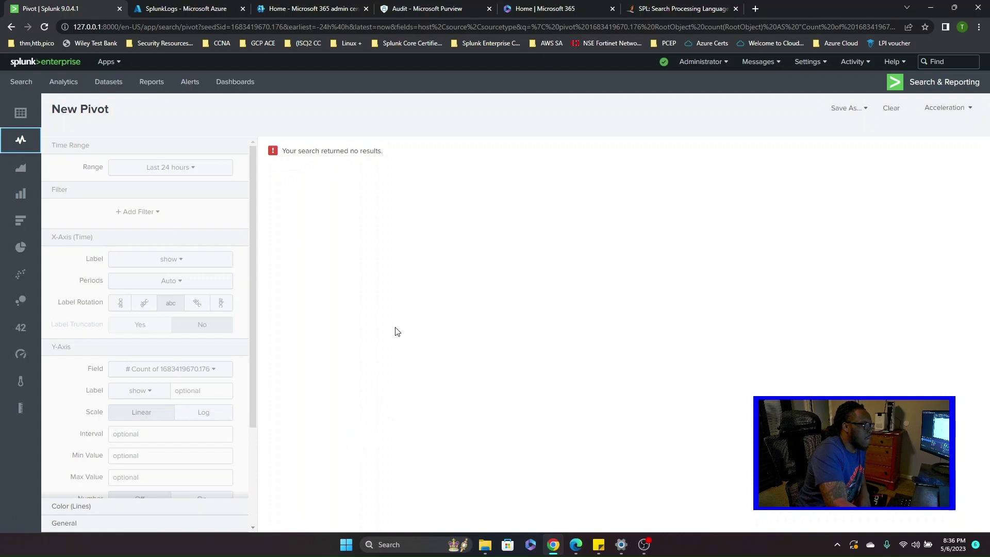
click(21, 139)
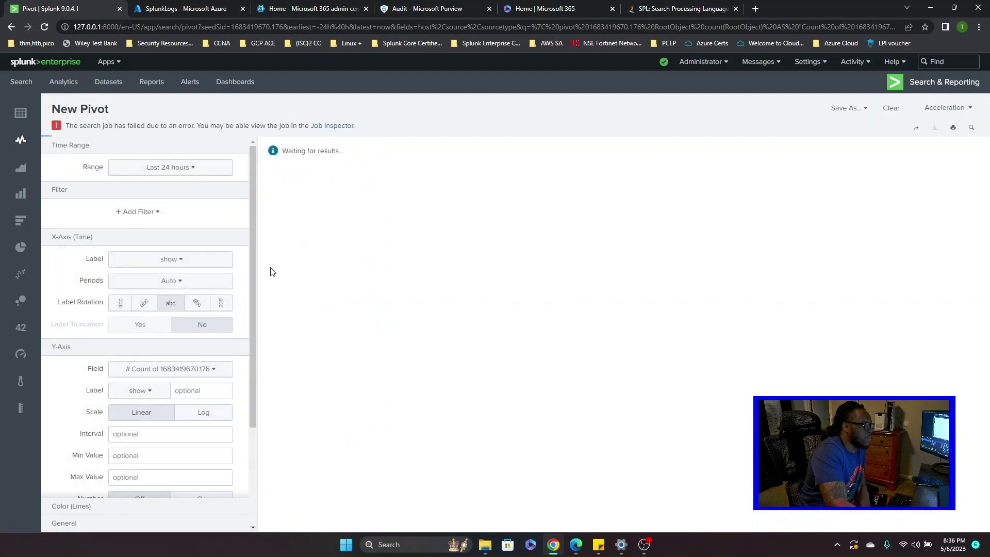
click(26, 169)
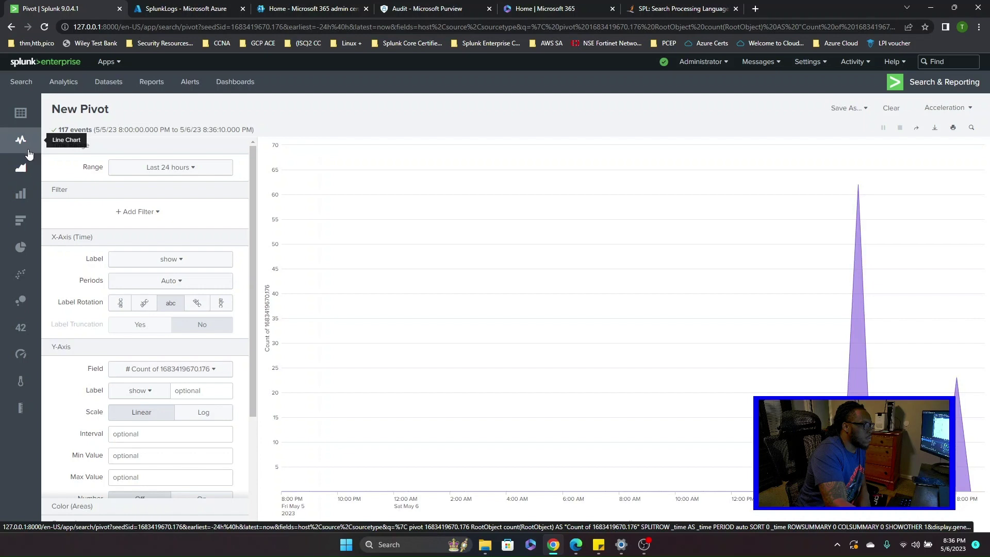
click(28, 151)
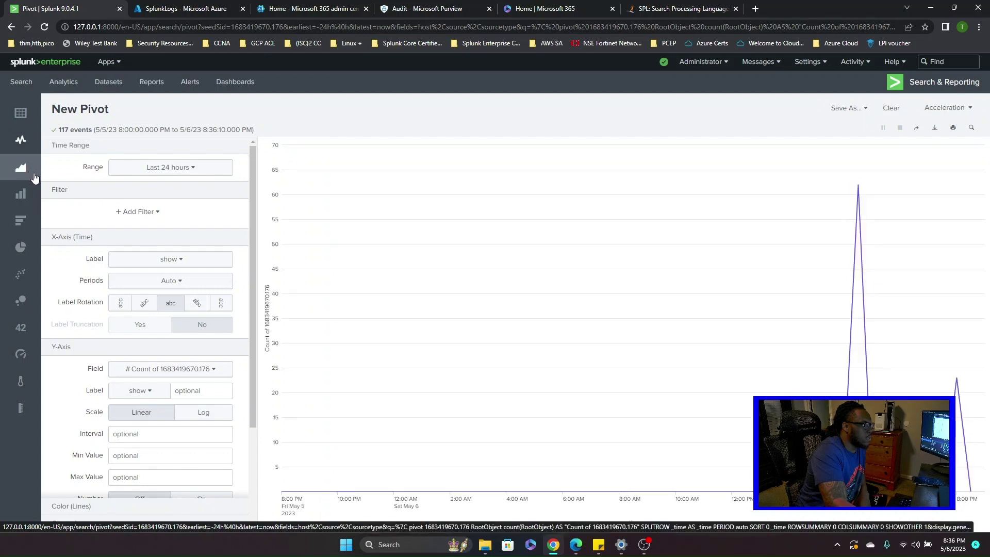
click(34, 178)
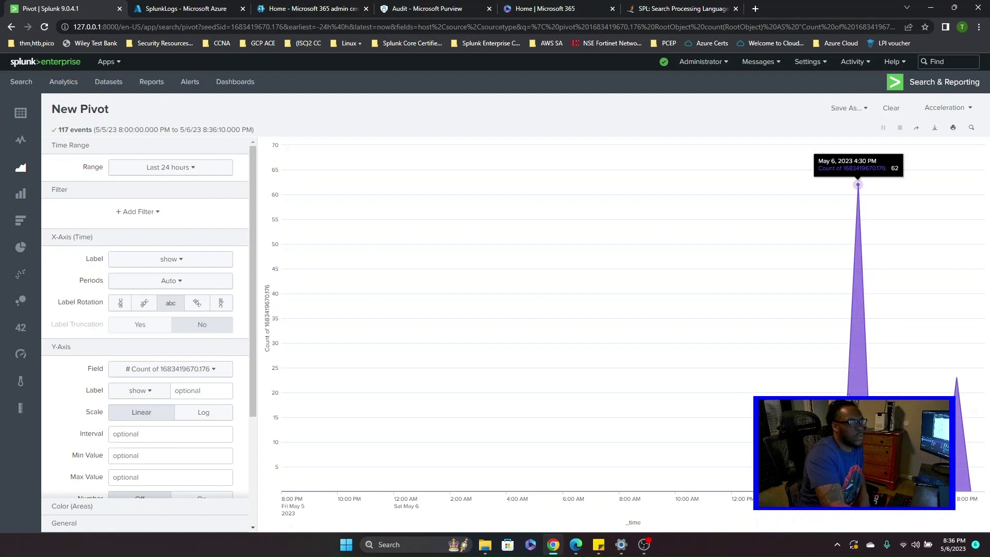
- Check the chart's peak of 62 at 4:30 PM, then bring up the installed apps list
mouse_move(956, 456)
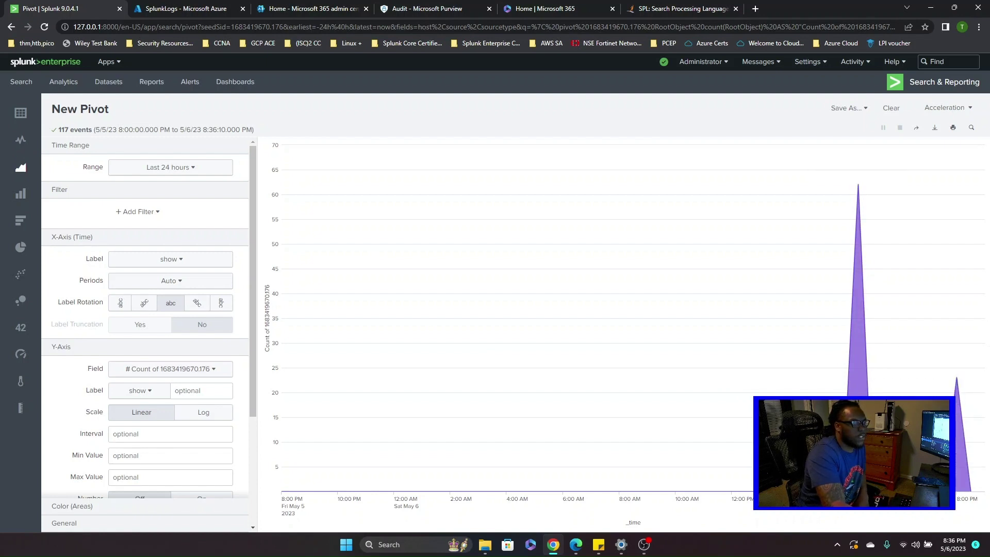
mouse_move(858, 184)
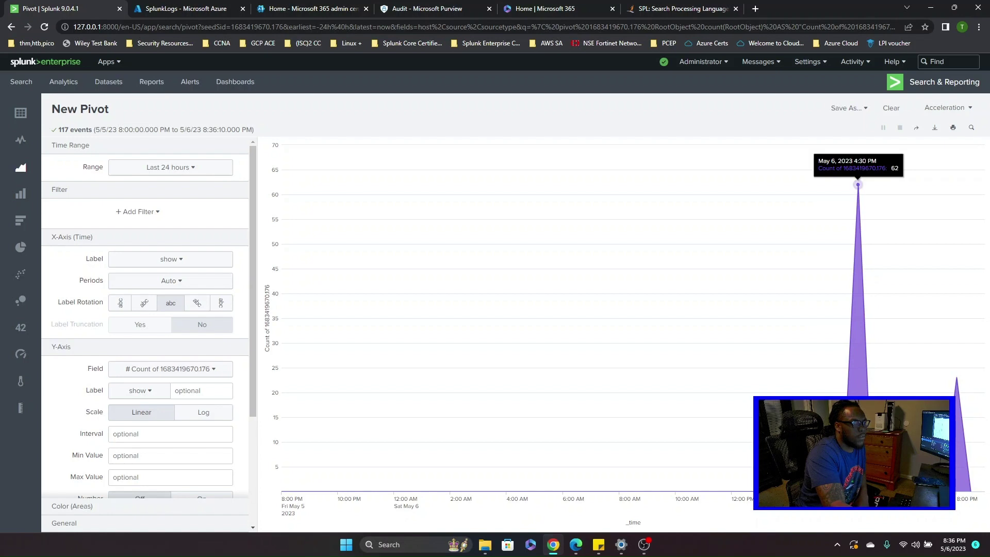
mouse_move(956, 378)
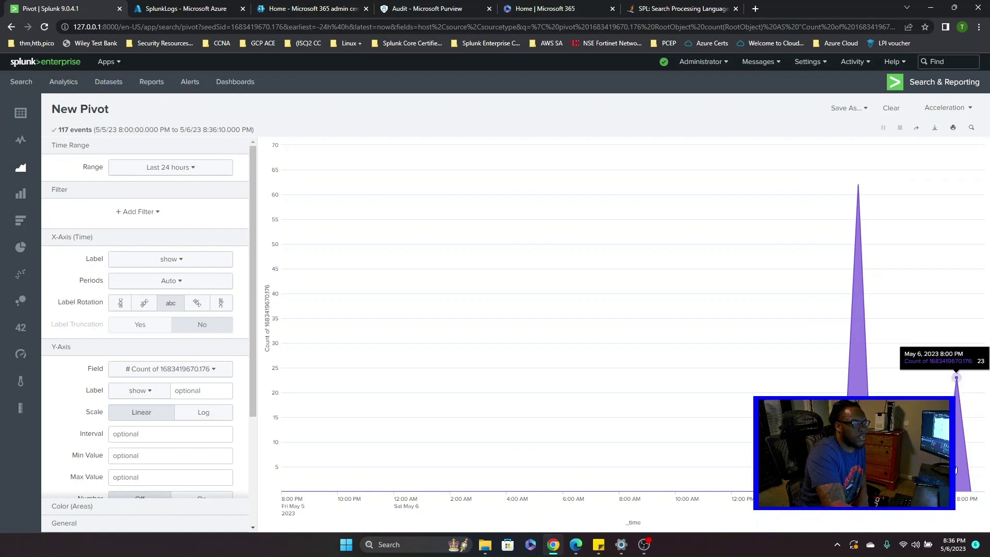
mouse_move(857, 423)
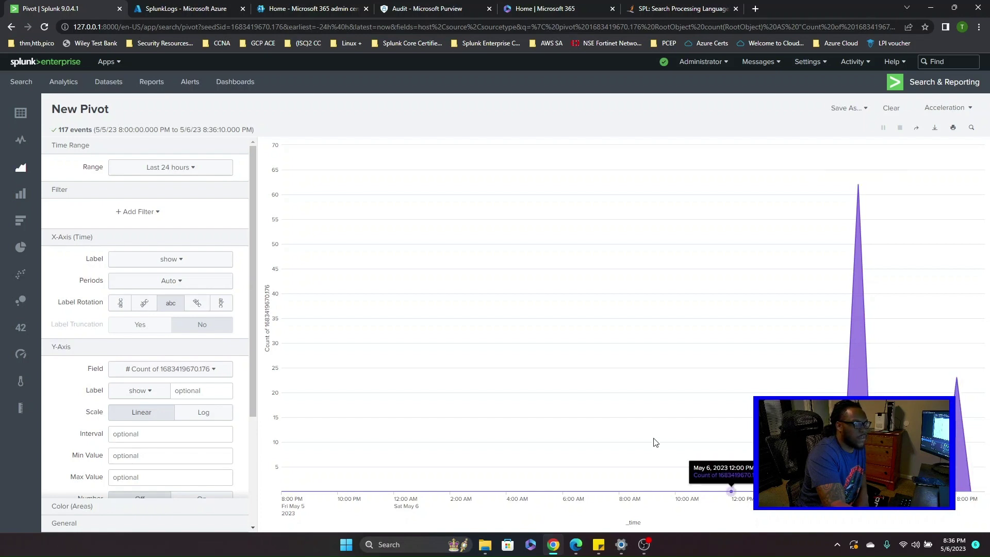
click(112, 64)
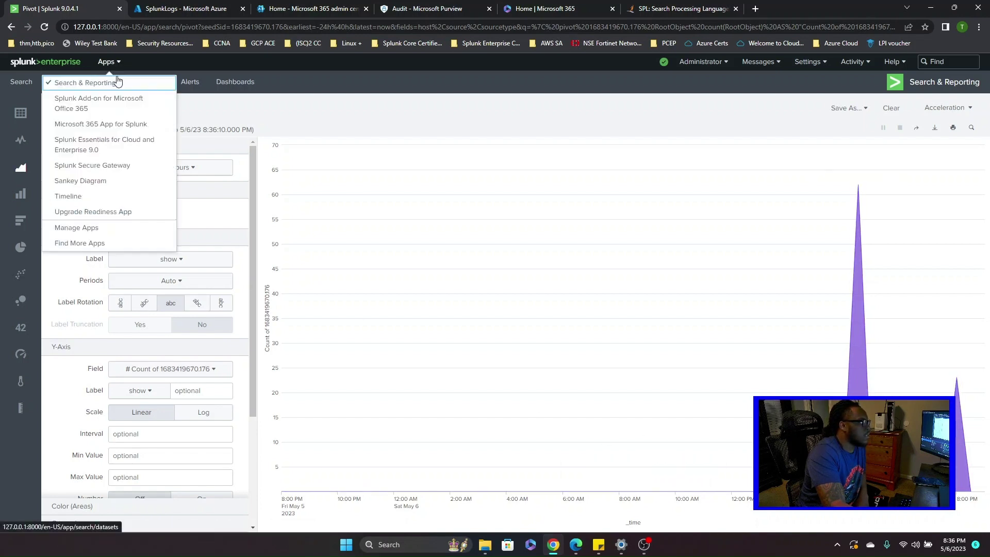
- Launch the Microsoft 365 App for Splunk and let the Executive Overview tiles load
click(85, 126)
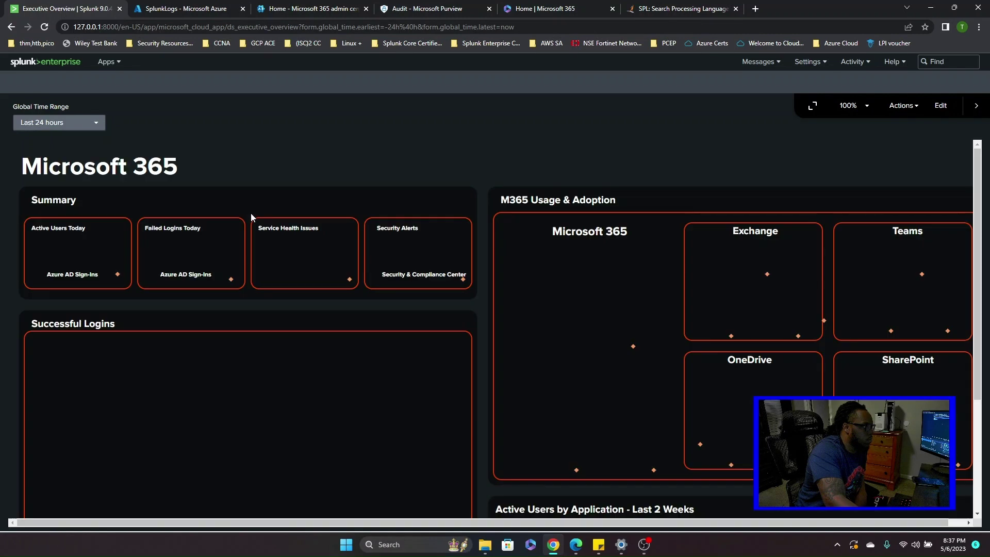
scroll(212, 261, down, 1)
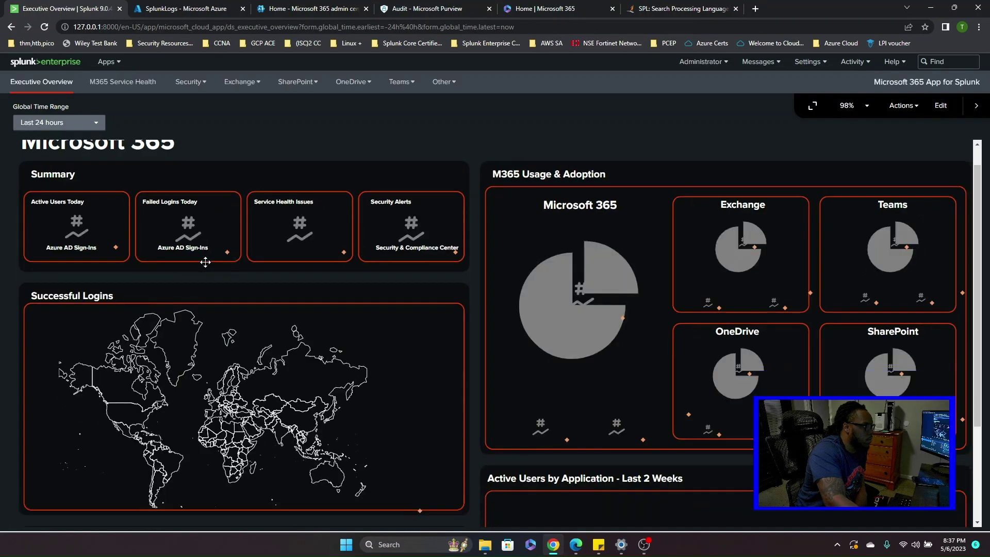
scroll(218, 335, up, 1)
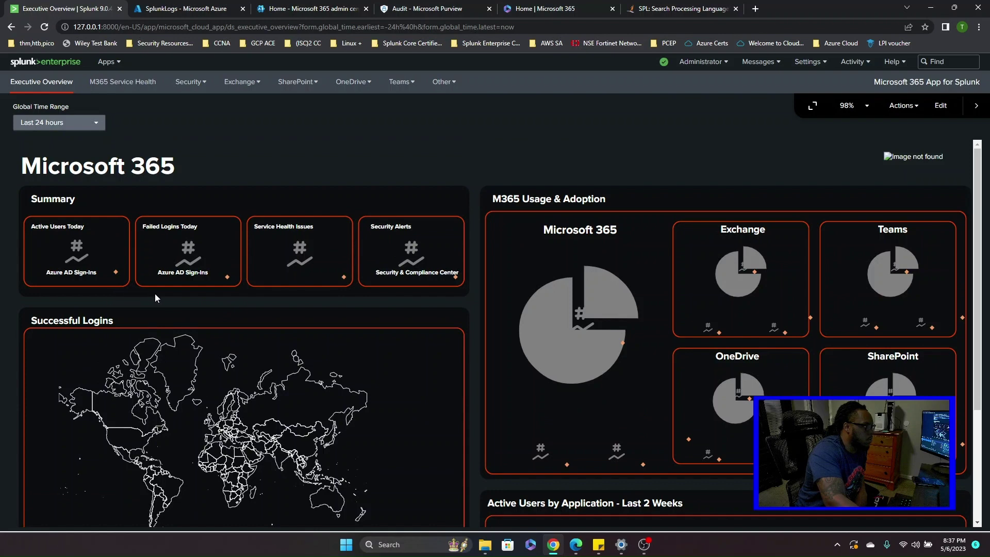
scroll(161, 295, down, 1)
scroll(129, 291, up, 1)
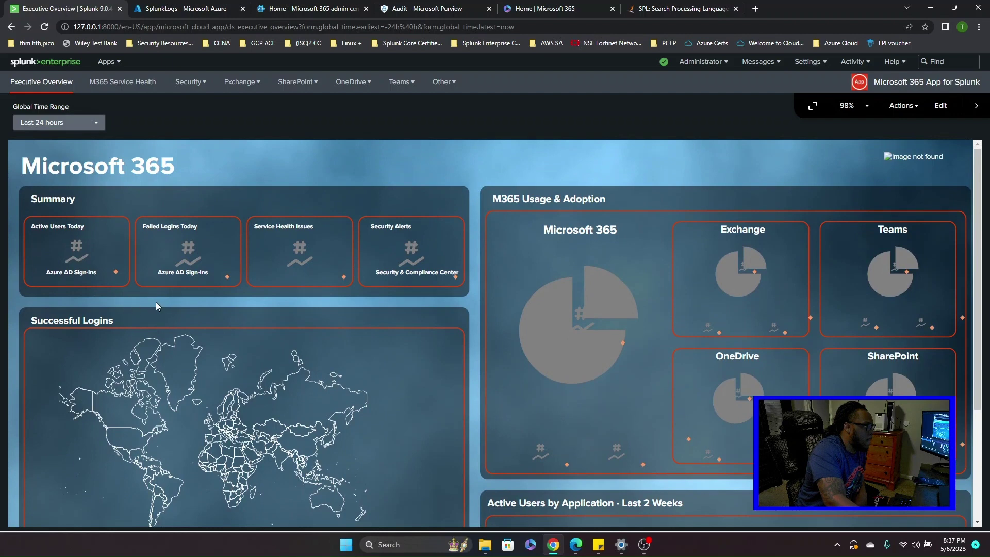
scroll(155, 304, down, 1)
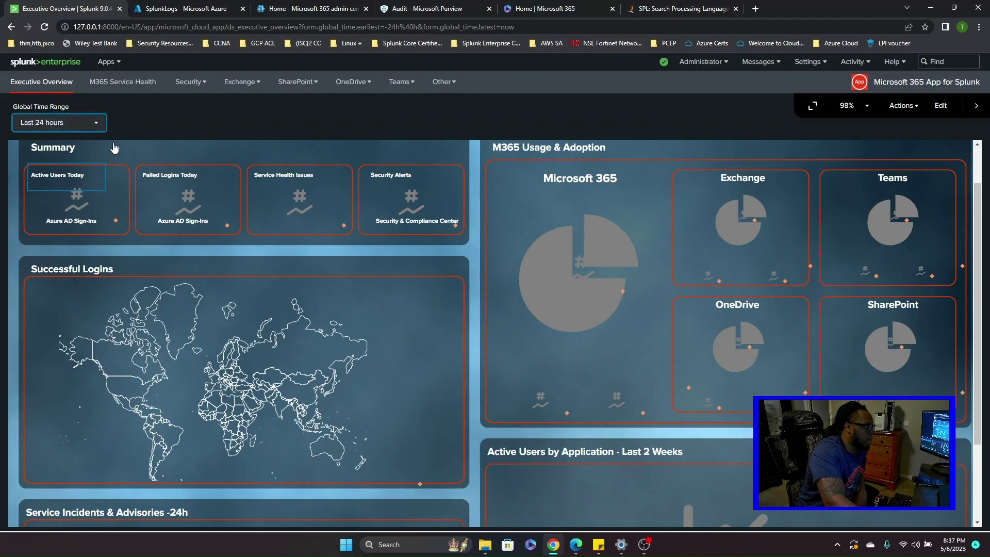
- Keep the Global Time Range at Last 24 hours and check the 290 United States logins
key(space)
scroll(193, 305, down, 2)
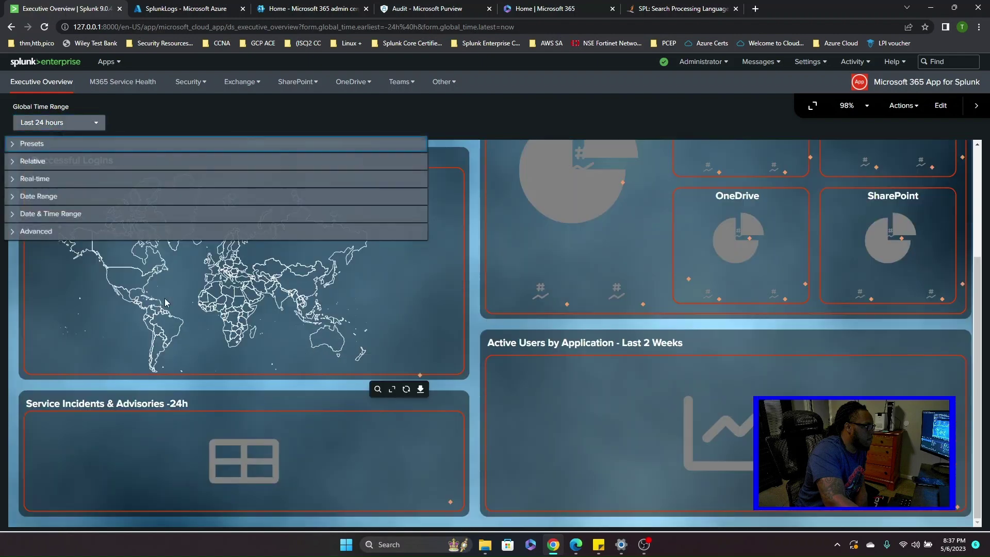
scroll(196, 304, up, 3)
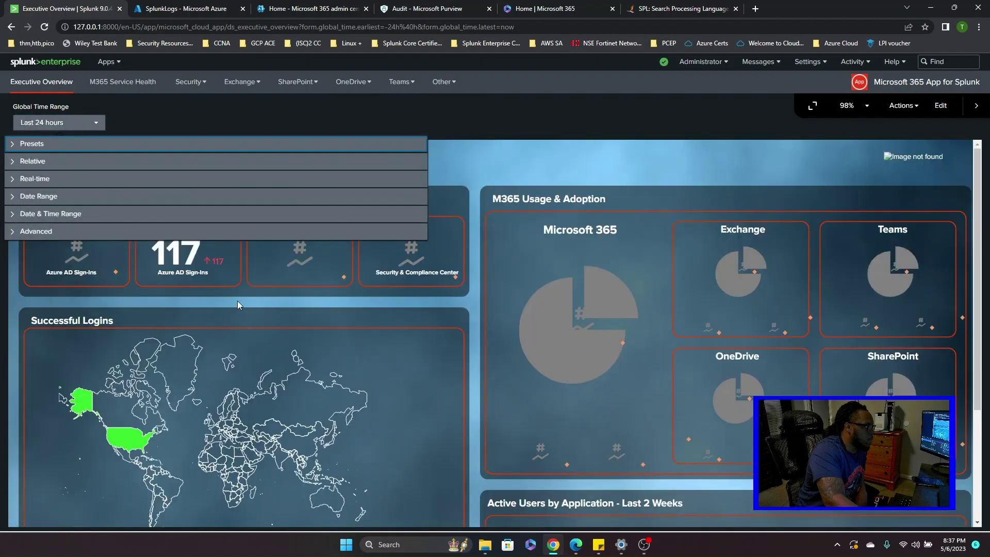
click(295, 292)
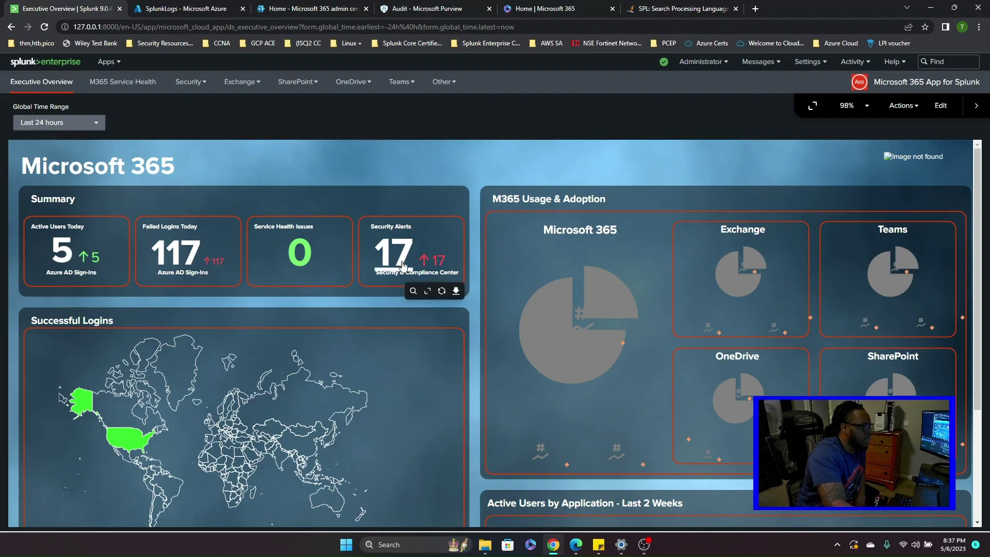
mouse_move(114, 439)
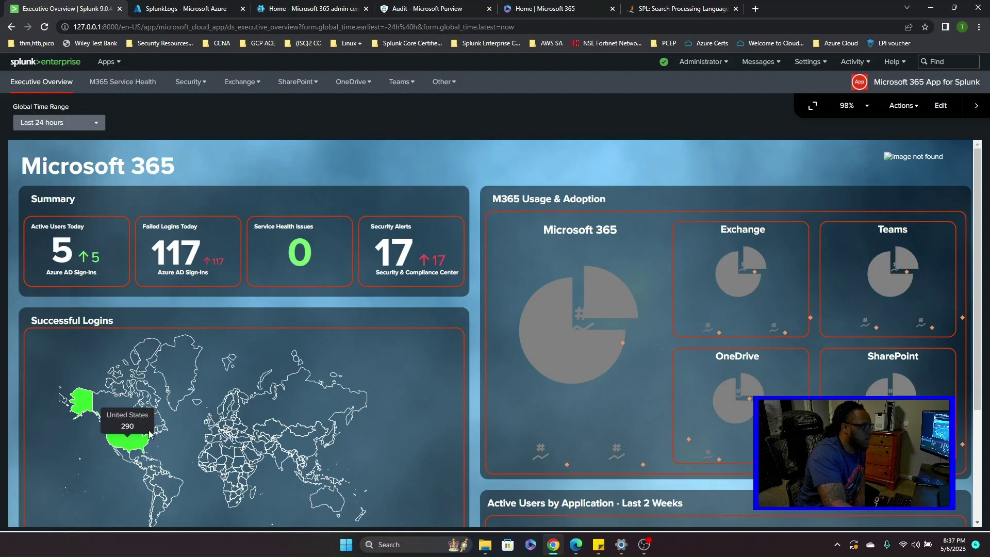
scroll(151, 432, down, 2)
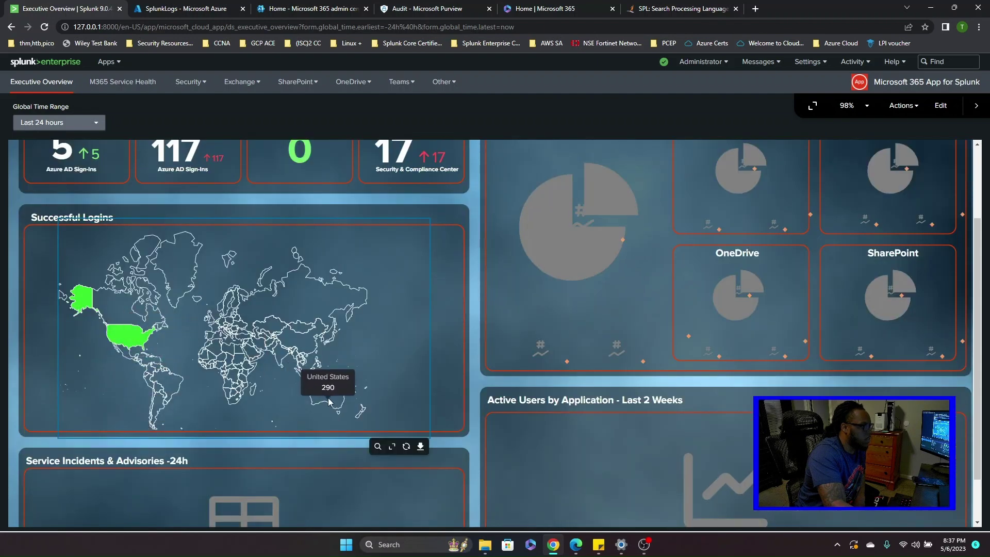
scroll(267, 371, up, 2)
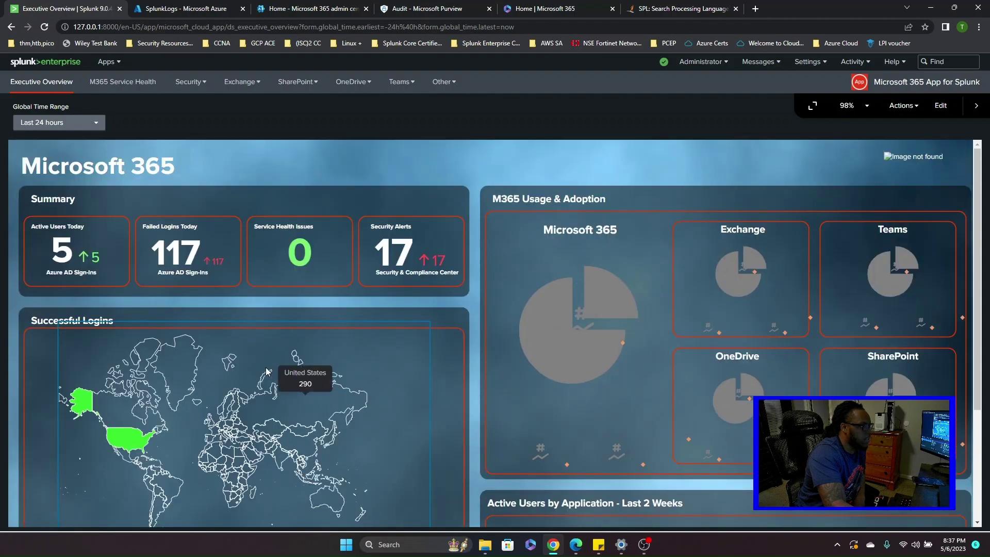
- Open Security > M365 User Audit, enter the user's UPN, fix one domain typo and submit
click(189, 82)
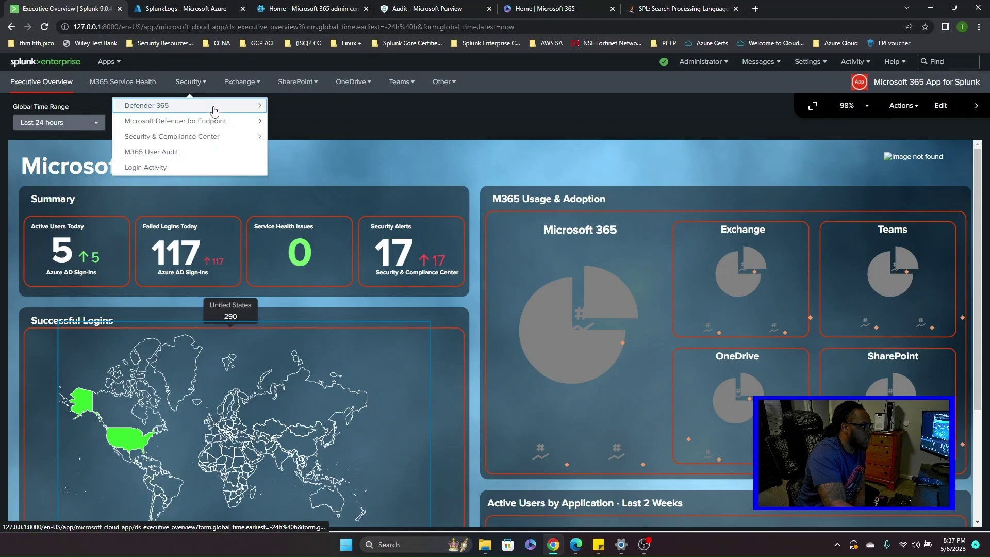
click(182, 152)
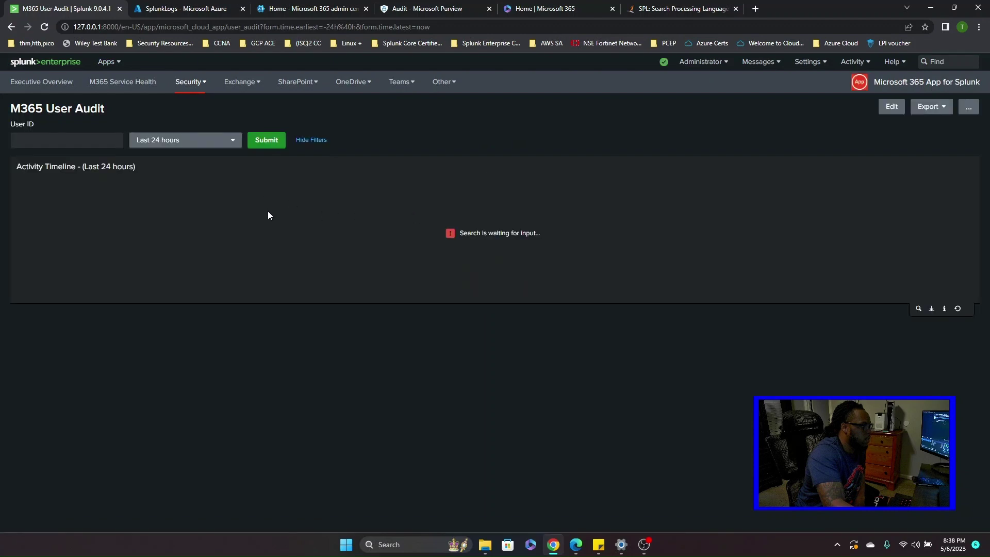
click(61, 141)
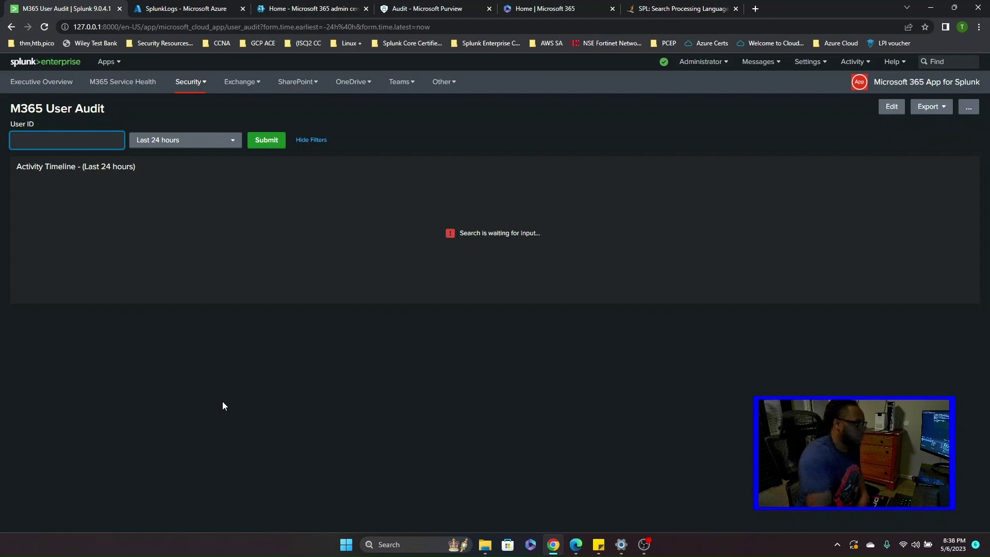
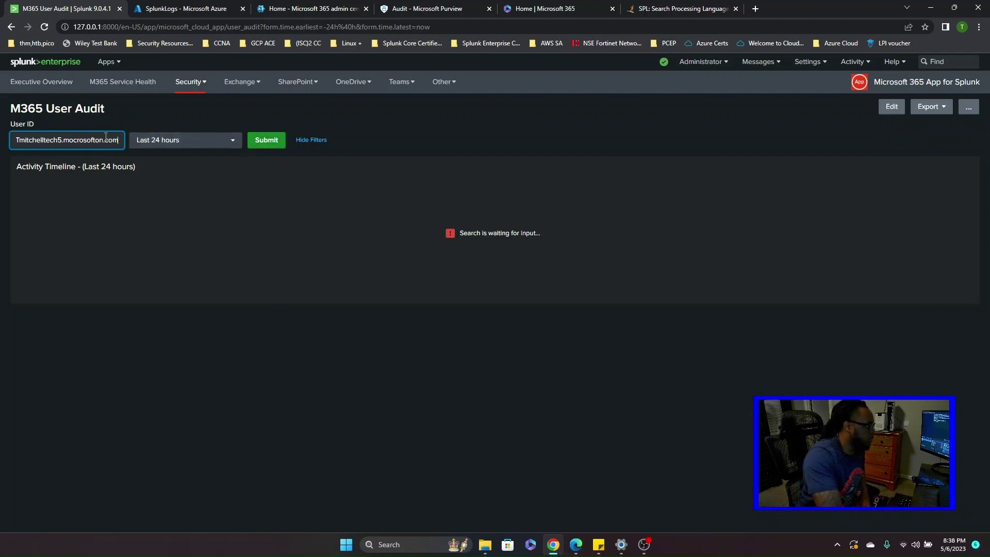
click(74, 140)
key(BackSpace)
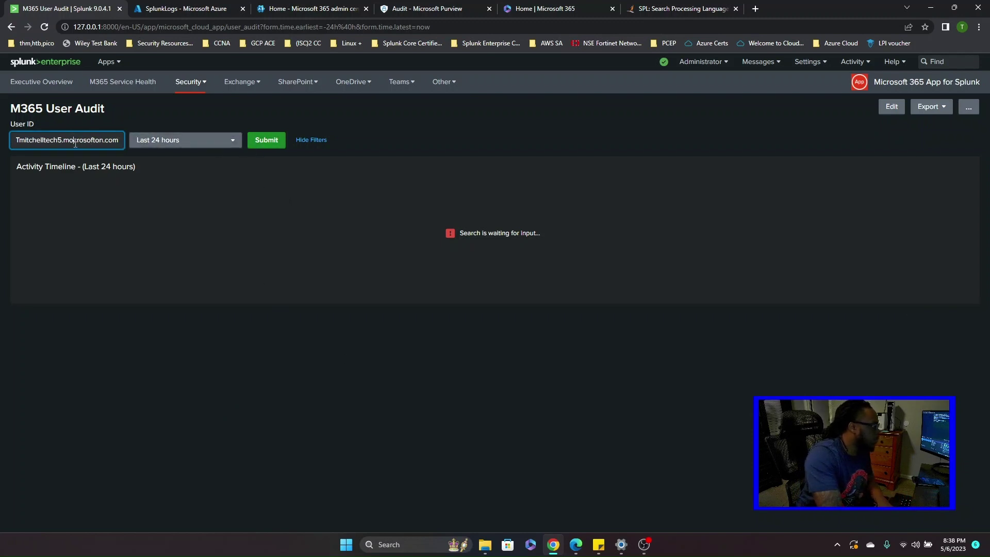
text(i)
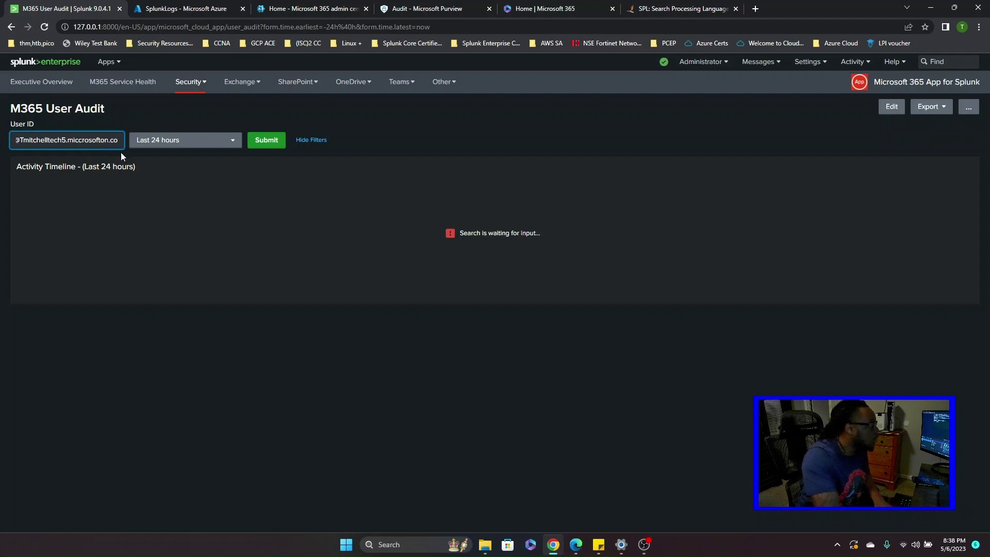
text(c)
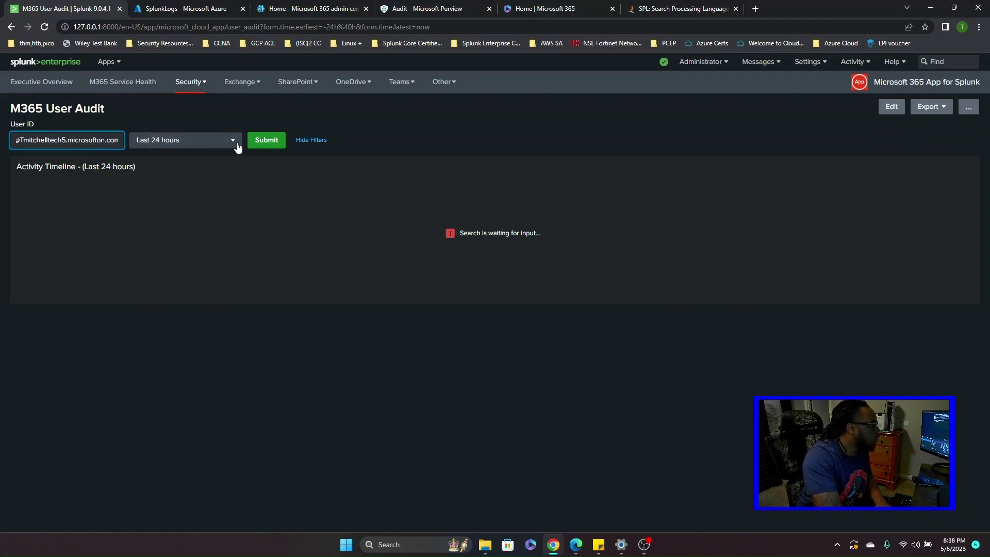
click(255, 143)
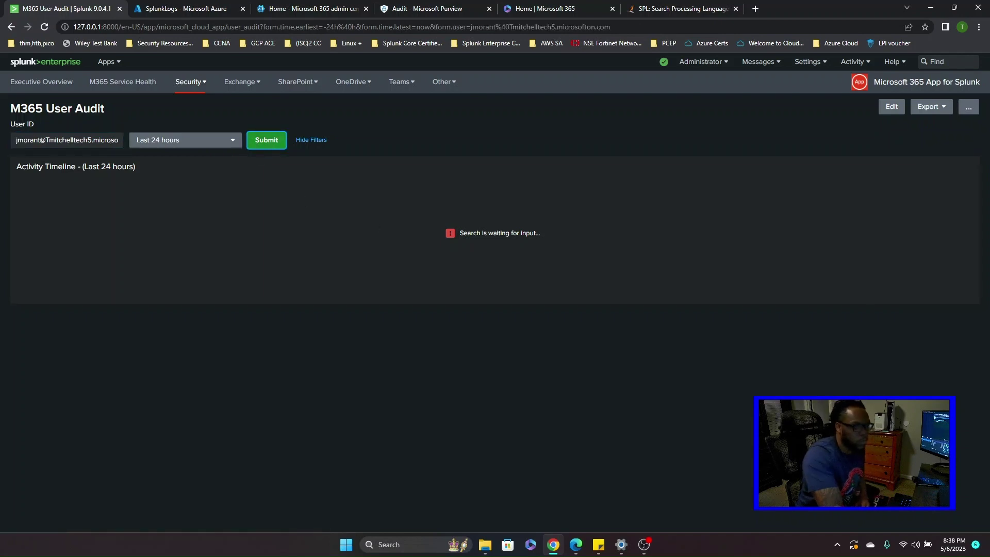
- Correct the rest of the user ID's onmicrosoft.com domain and resubmit the audit
click(95, 139)
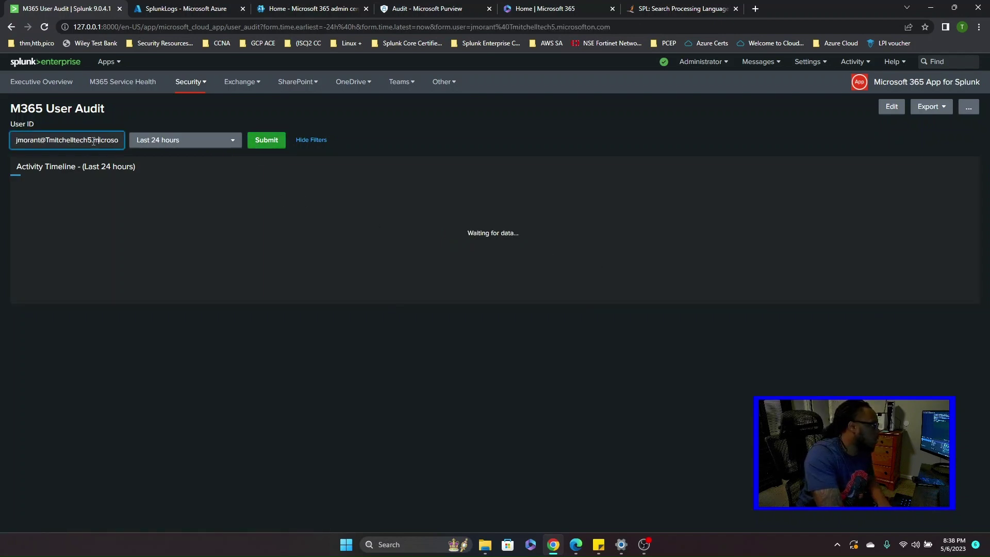
text(.onm)
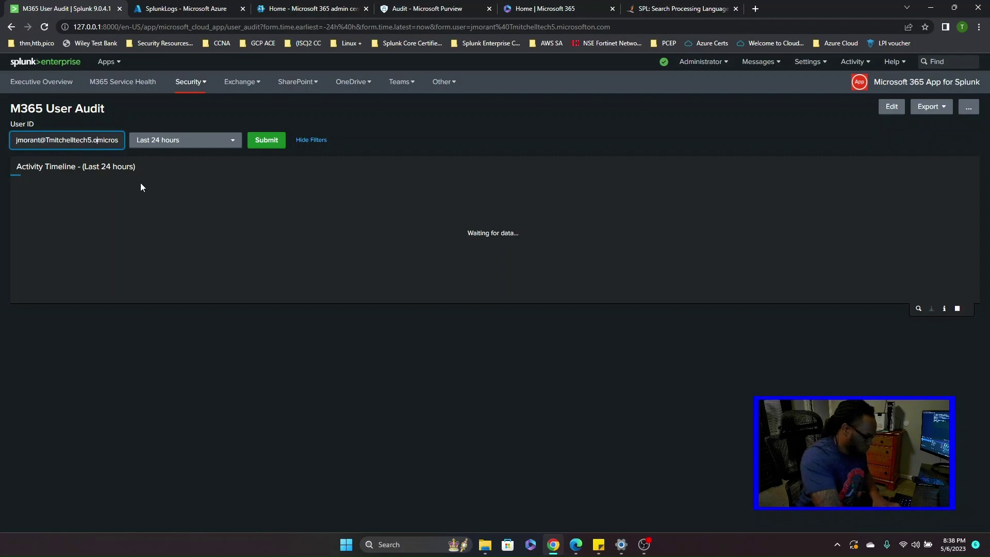
key(Right)
key(Right)
key(Right)
key(Right)
key(Right)
key(Right)
key(Right)
key(Right)
key(Right)
key(Right)
key(Right)
key(Right)
key(Right)
key(Right)
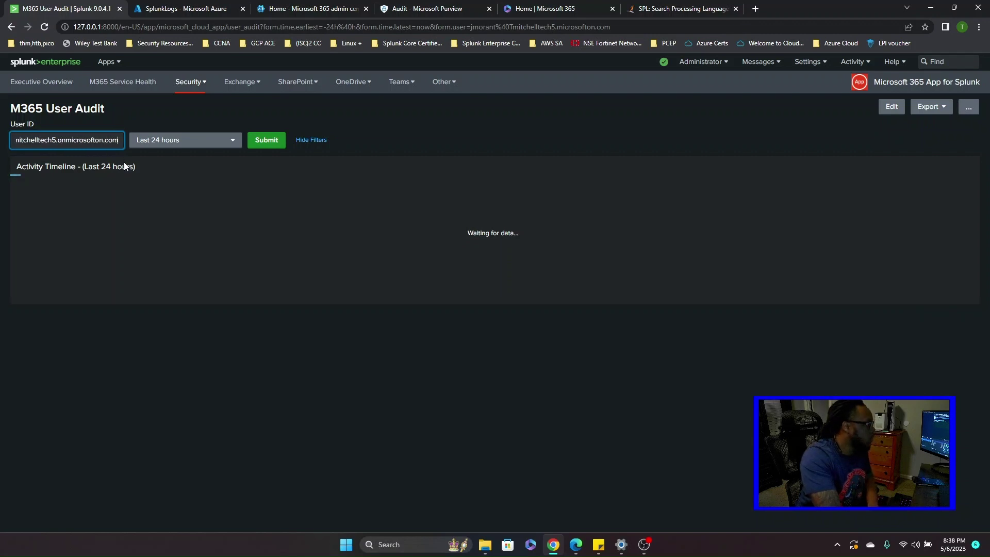
key(Left)
key(Left)
key(Left)
key(Left)
key(BackSpace)
key(BackSpace)
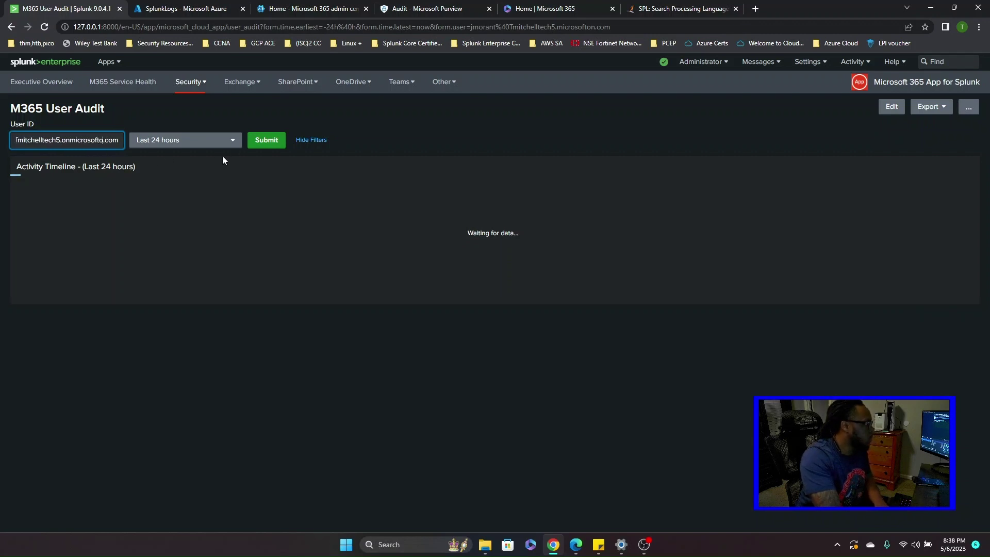
click(269, 144)
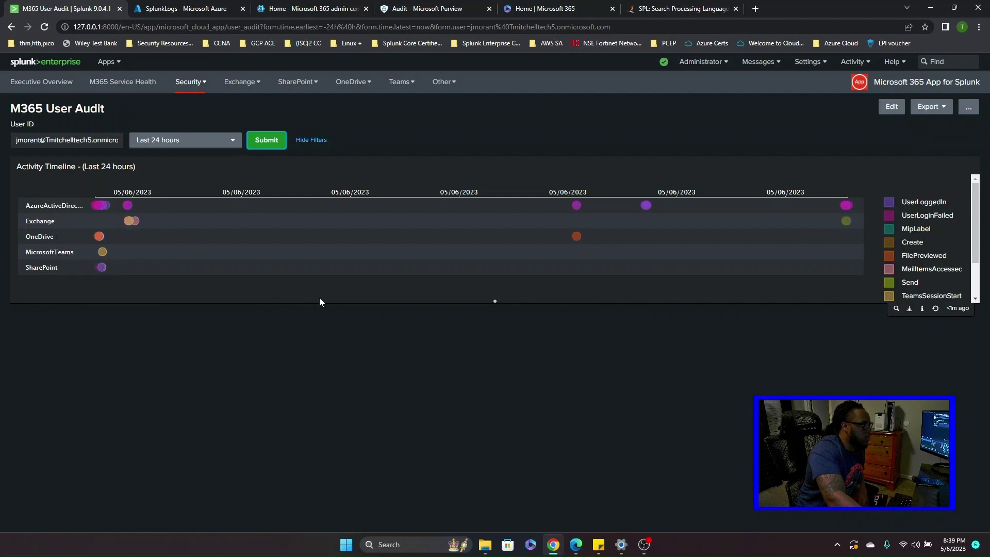
- Scroll the Activity Timeline to review its events and legend, such as UserLoggedIn and MailItemsAccessed
scroll(972, 246, down, 2)
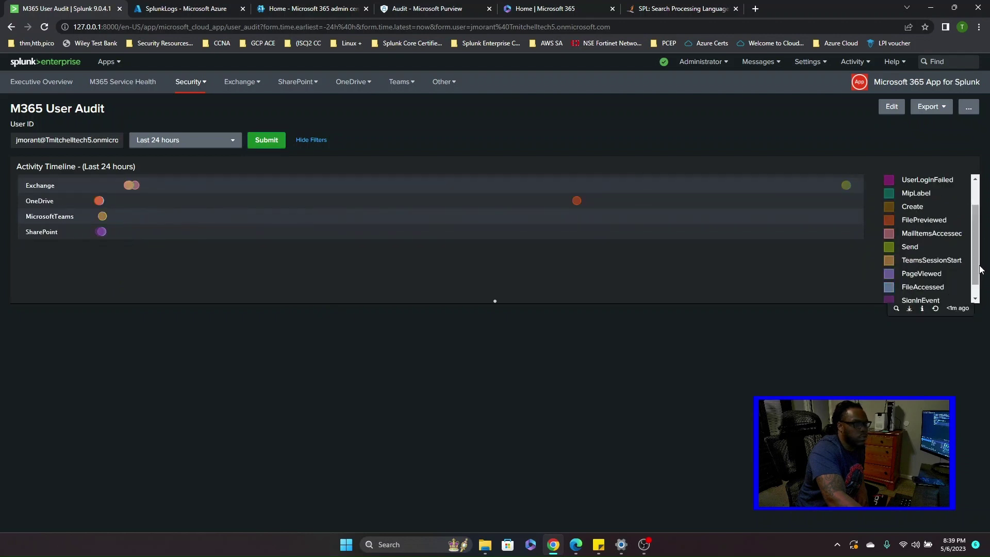
scroll(975, 246, up, 2)
scroll(979, 248, down, 2)
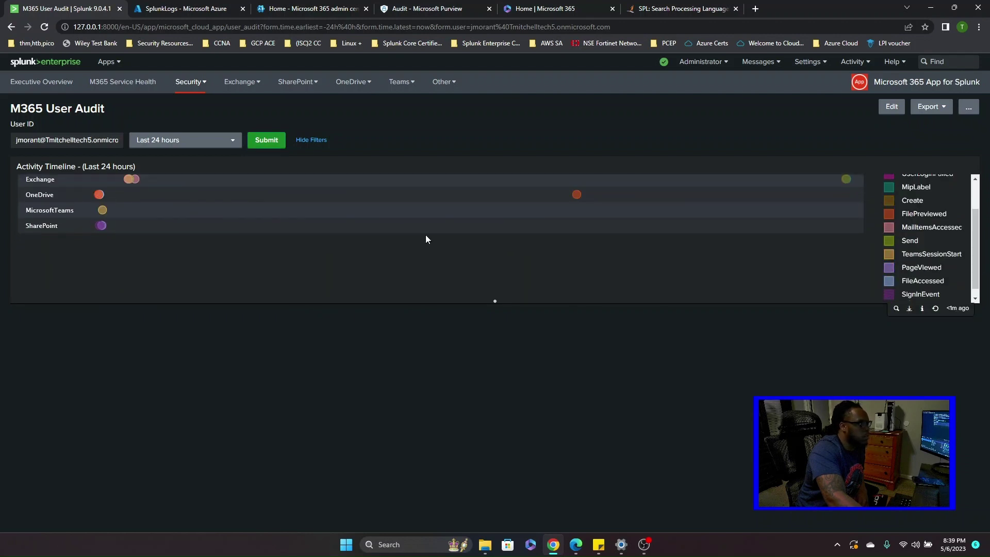
scroll(388, 258, up, 2)
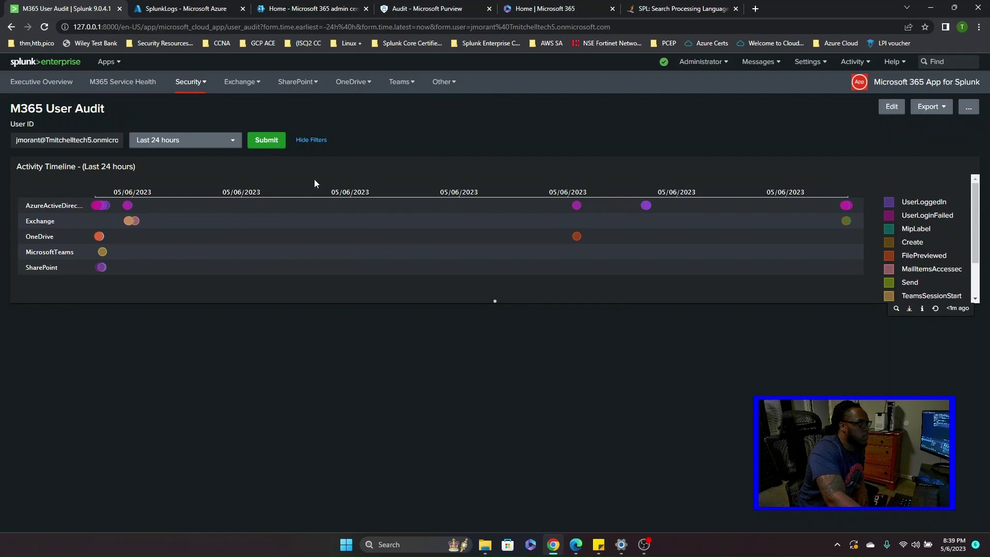